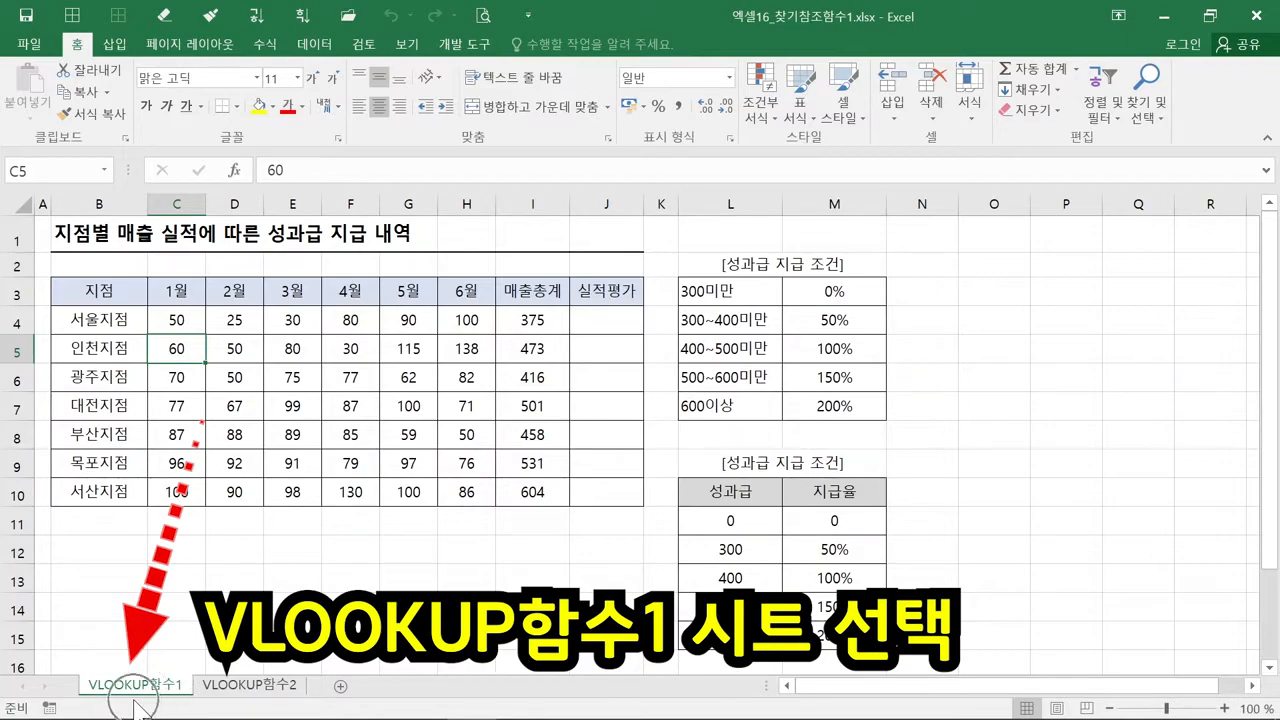
key(ctrl)
key(ctrl)
key(ctrl)
key(ctrl)
key(ctrl)
key(ctrl)
key(ctrl)
key(ctrl)
key(ctrl)
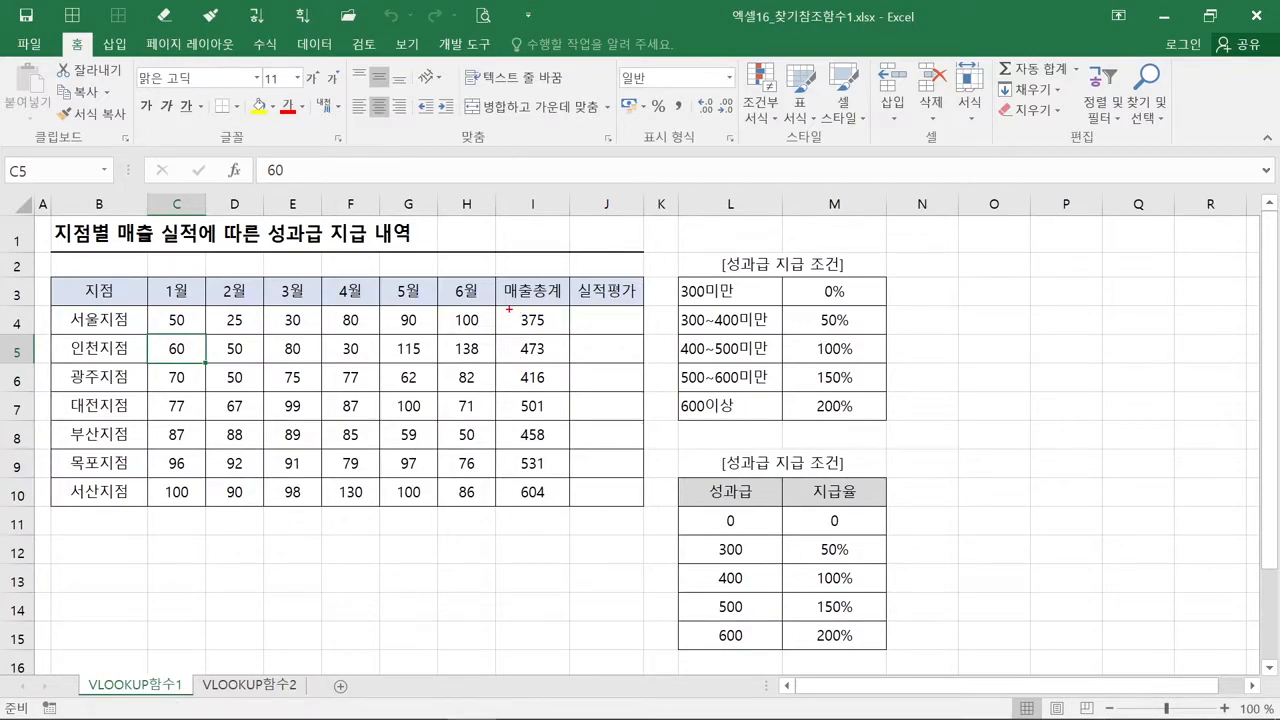
Examine the 매출총계 values in I4:I10 against the two 성과급 지급 조건 tables in columns L and M.
drag(485, 307, 573, 515)
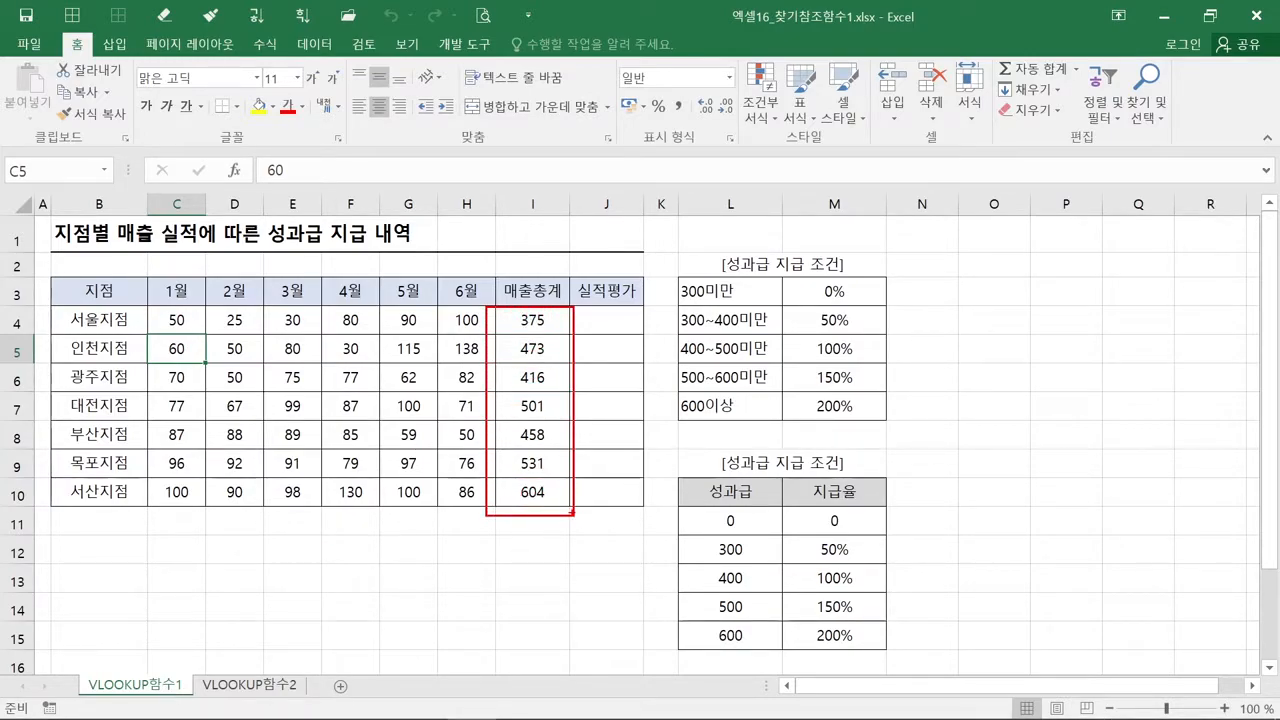
mouse_move(683, 274)
mouse_down()
mouse_move(784, 382)
mouse_move(881, 425)
mouse_up()
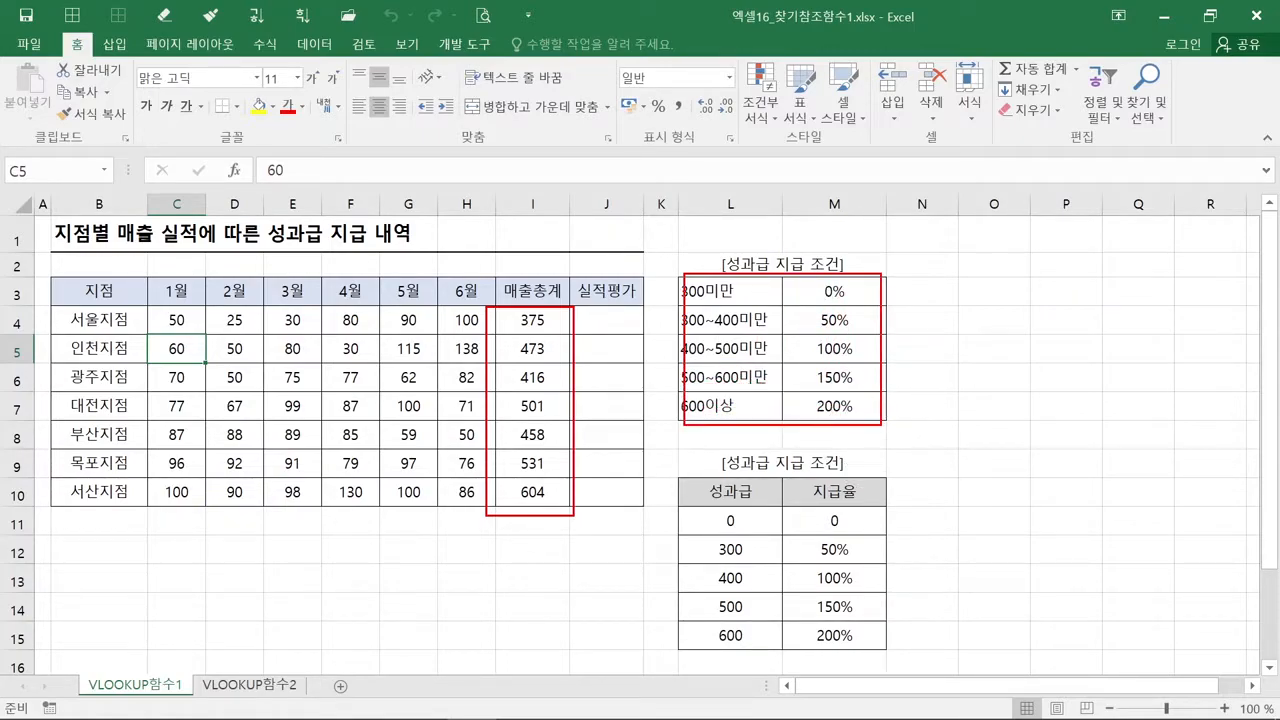
key(e)
mouse_move(679, 278)
mouse_down()
mouse_move(848, 386)
mouse_move(888, 428)
mouse_up()
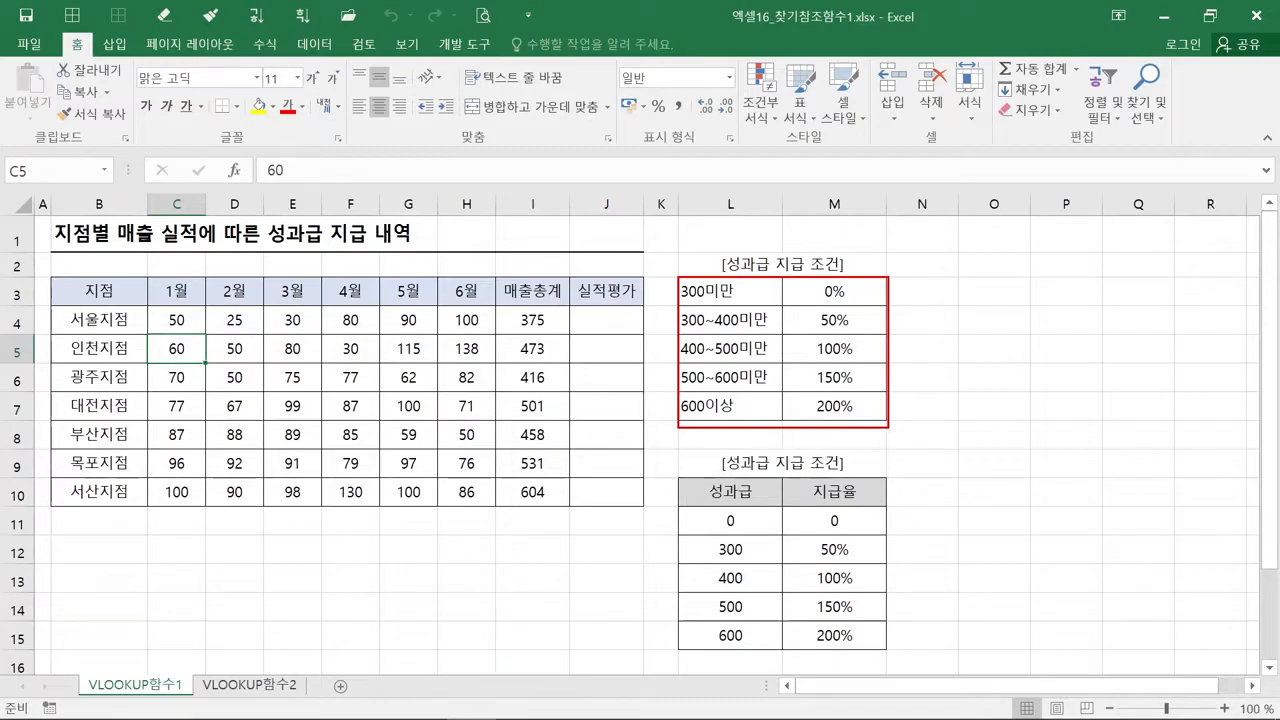
drag(676, 478, 896, 652)
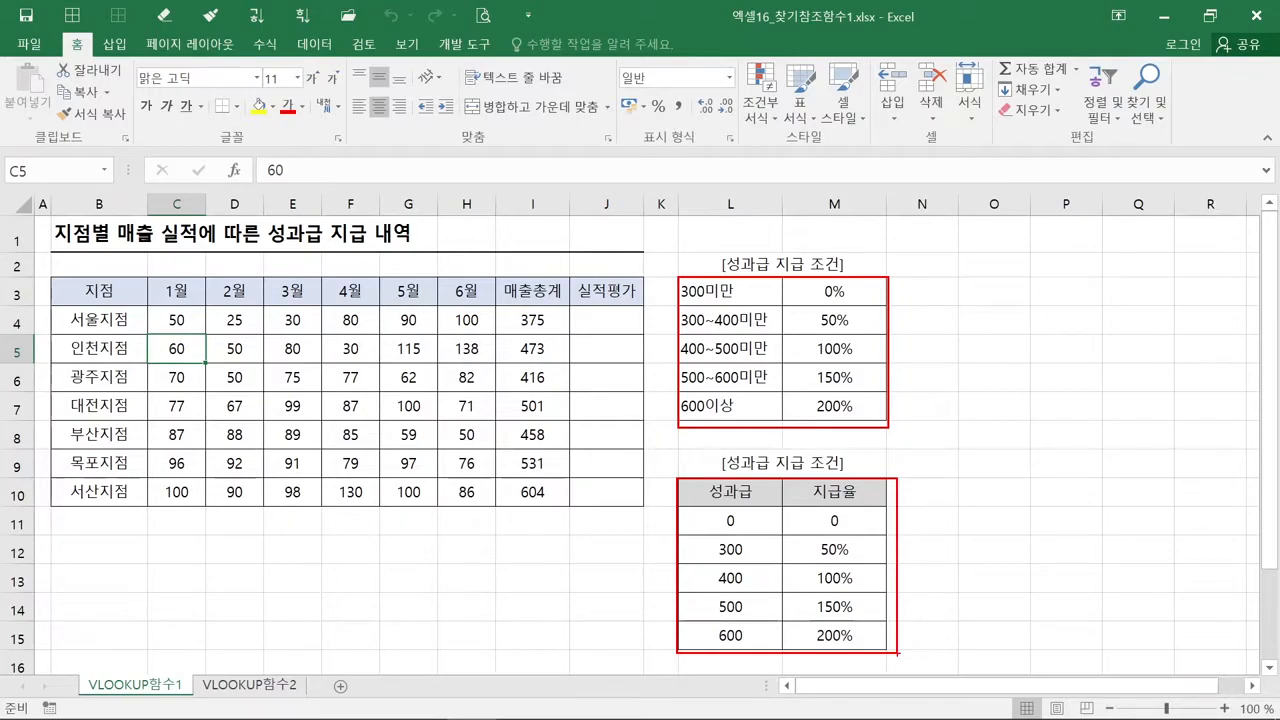
key(e)
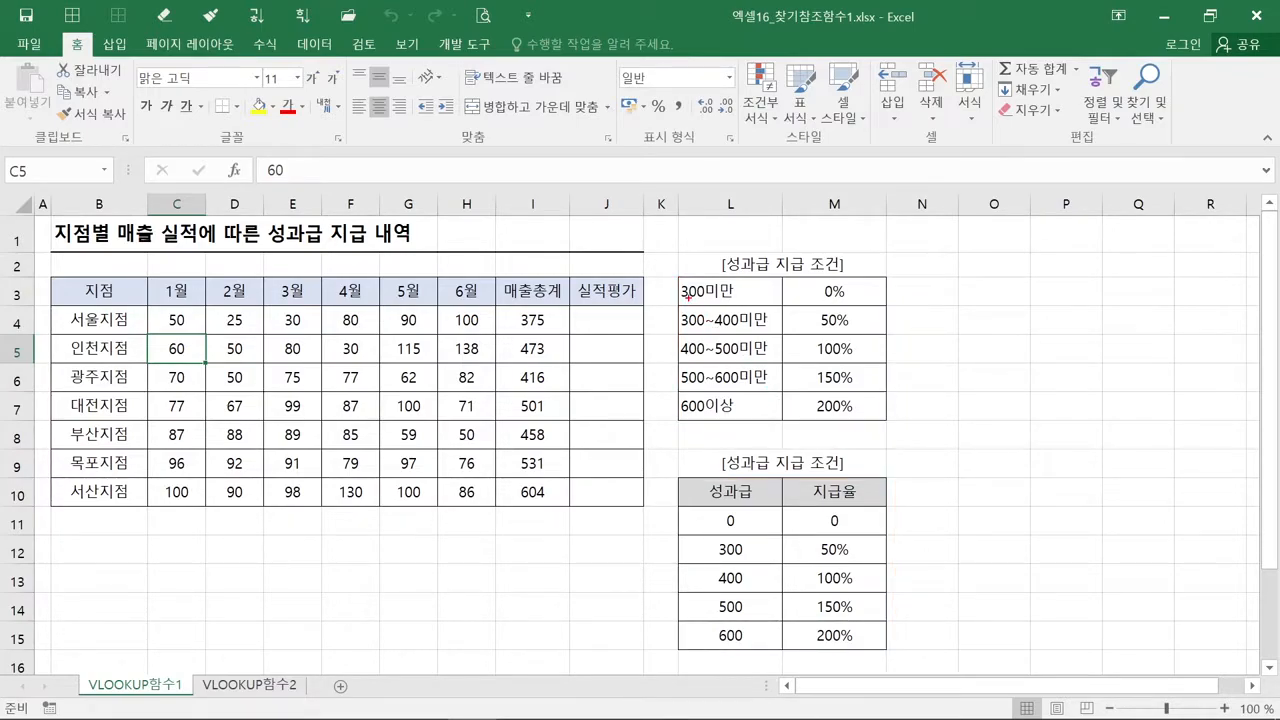
drag(678, 272, 788, 424)
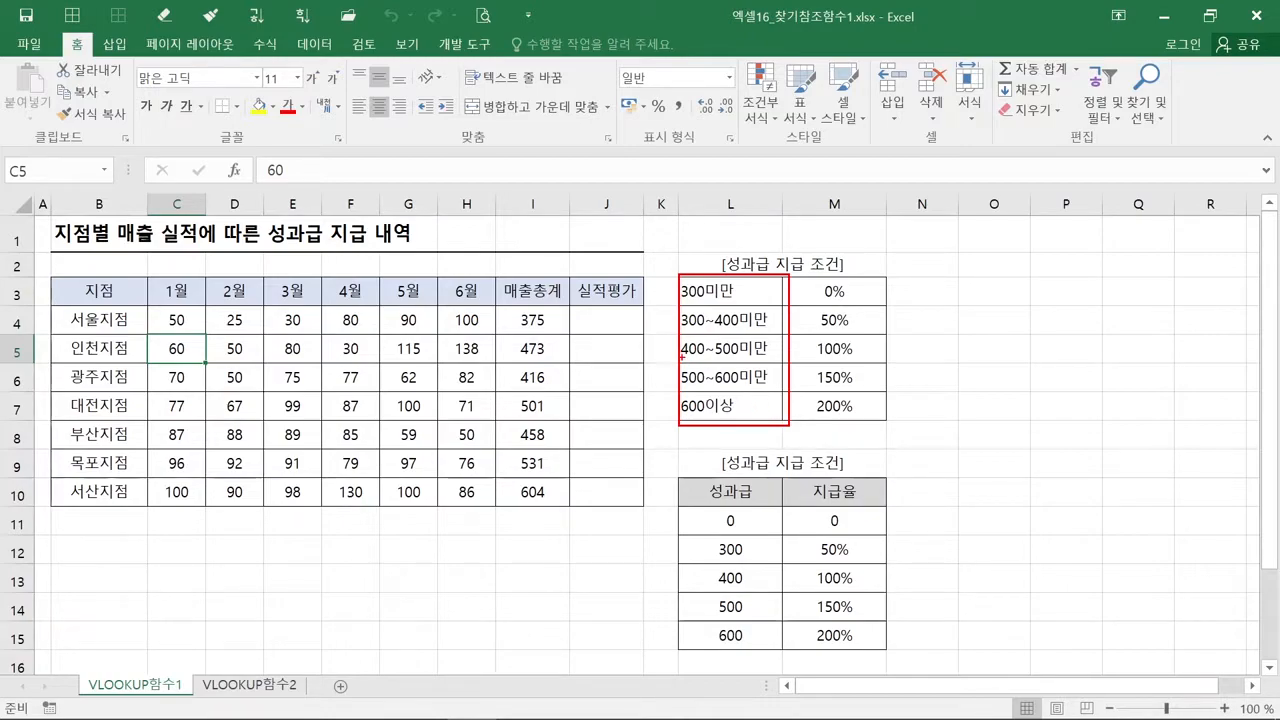
mouse_move(497, 304)
mouse_down()
mouse_move(540, 383)
mouse_move(569, 504)
mouse_up()
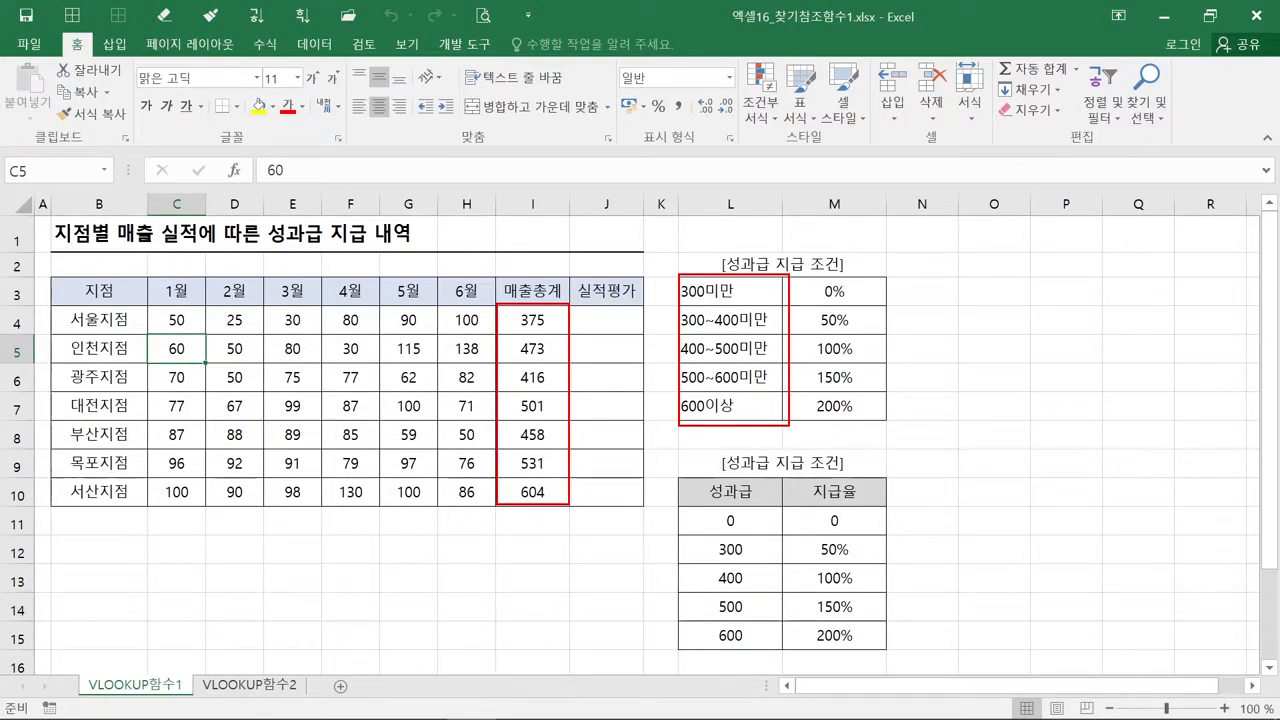
key(ctrl)
key(ctrl)
key(ctrl)
key(ctrl)
key(Escape)
key(ctrl+2)
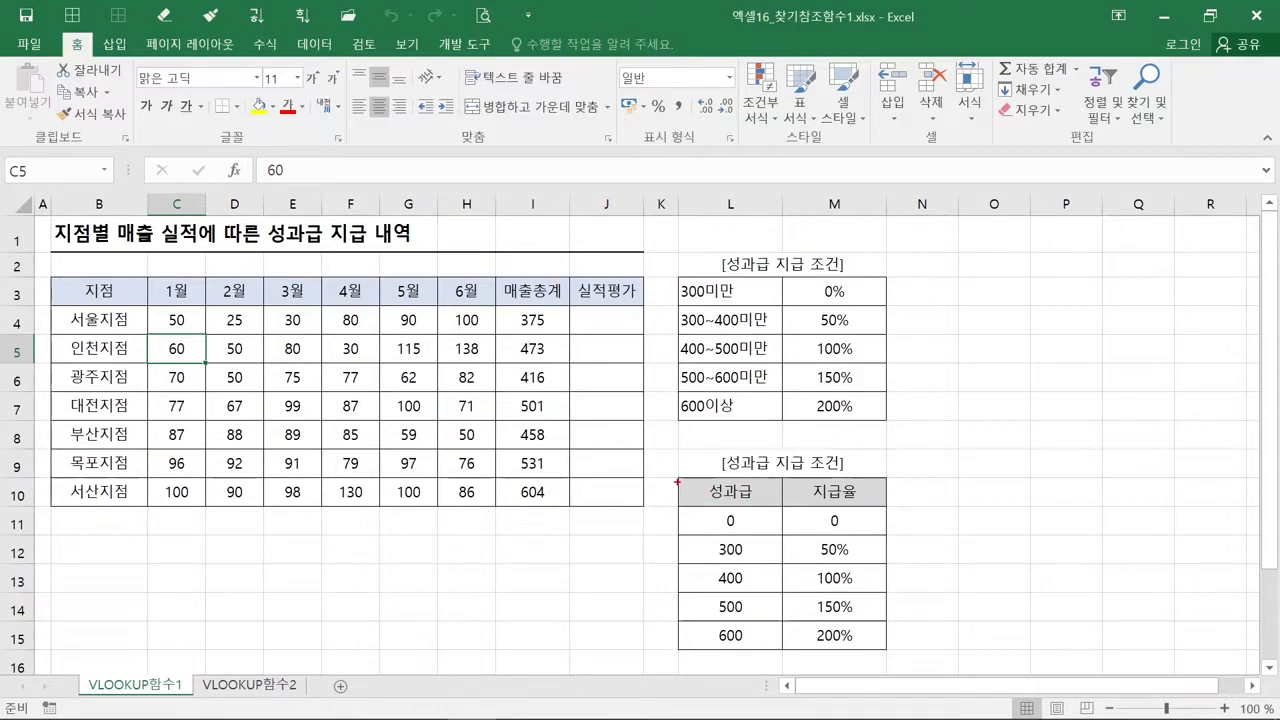
mouse_move(677, 478)
mouse_down()
mouse_move(740, 560)
mouse_move(782, 653)
mouse_up()
Copy the lower 성과급 지급 조건 table, range L10:M15 including its header row.
scroll(876, 543, down, 1)
drag(722, 401, 815, 547)
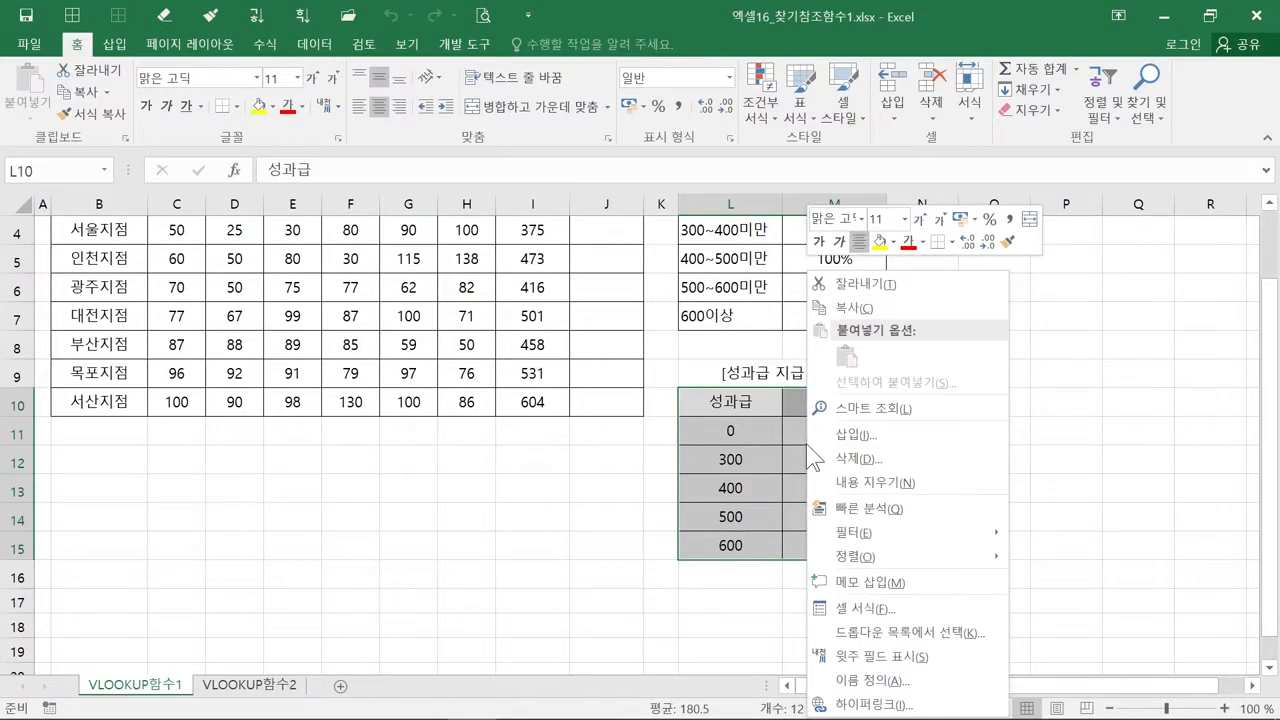
click(856, 308)
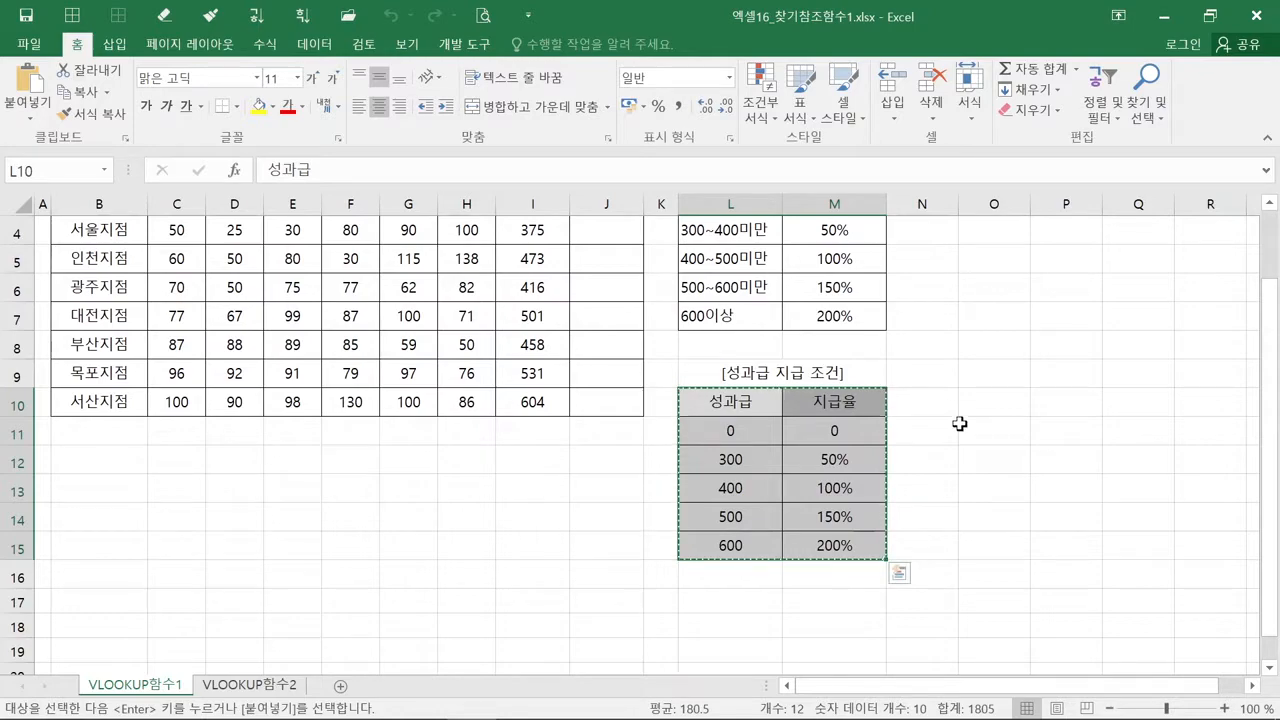
Paste the copied condition table transposed, starting at cell O9.
click(1255, 687)
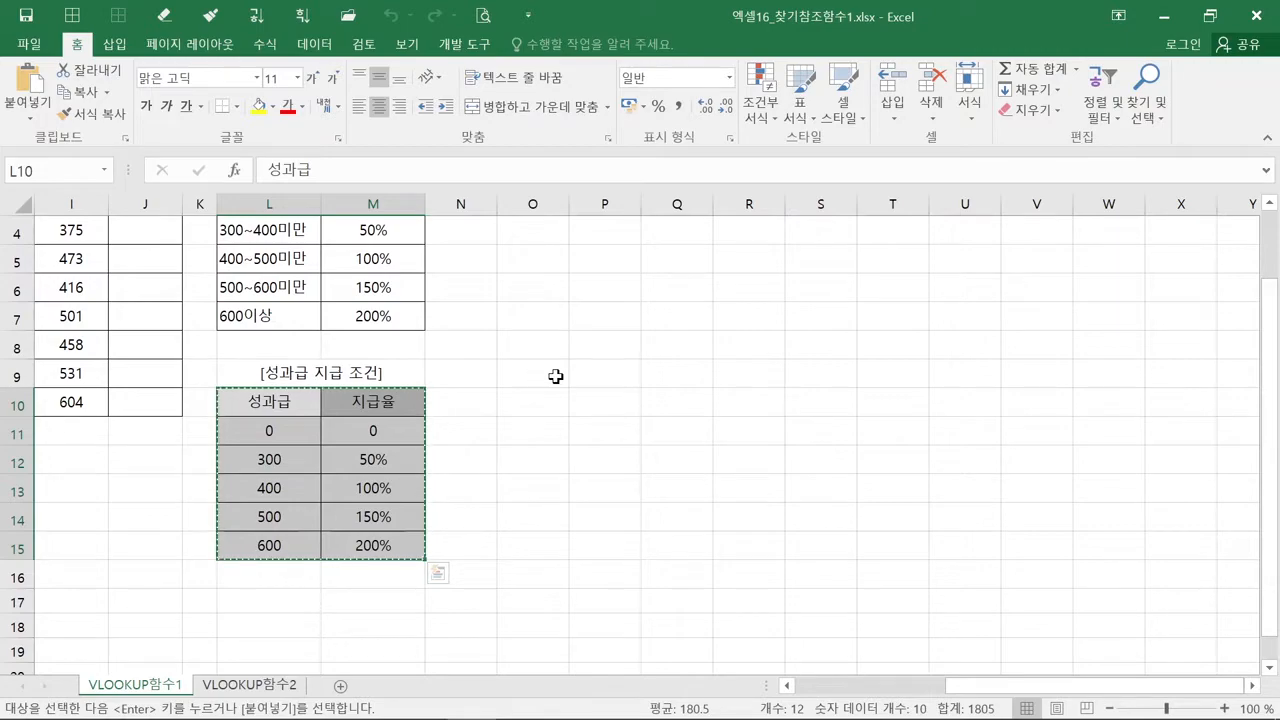
click(555, 376)
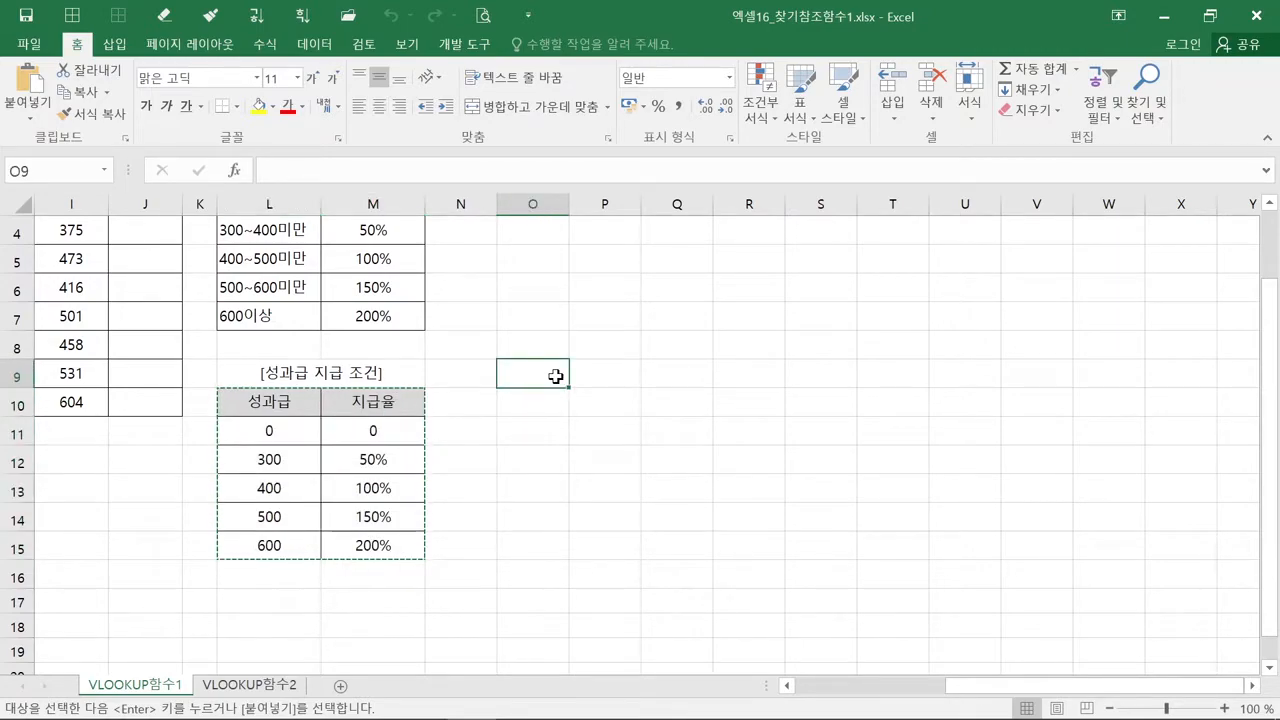
right_click(550, 374)
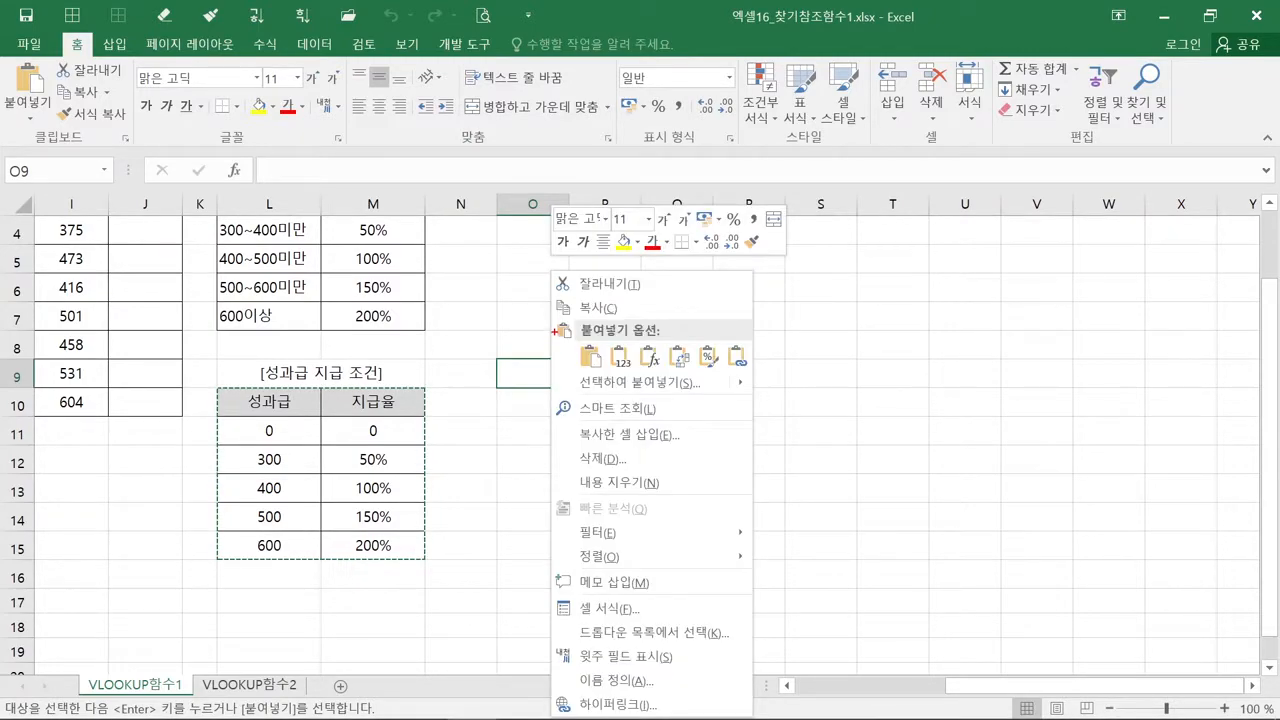
drag(555, 315, 768, 386)
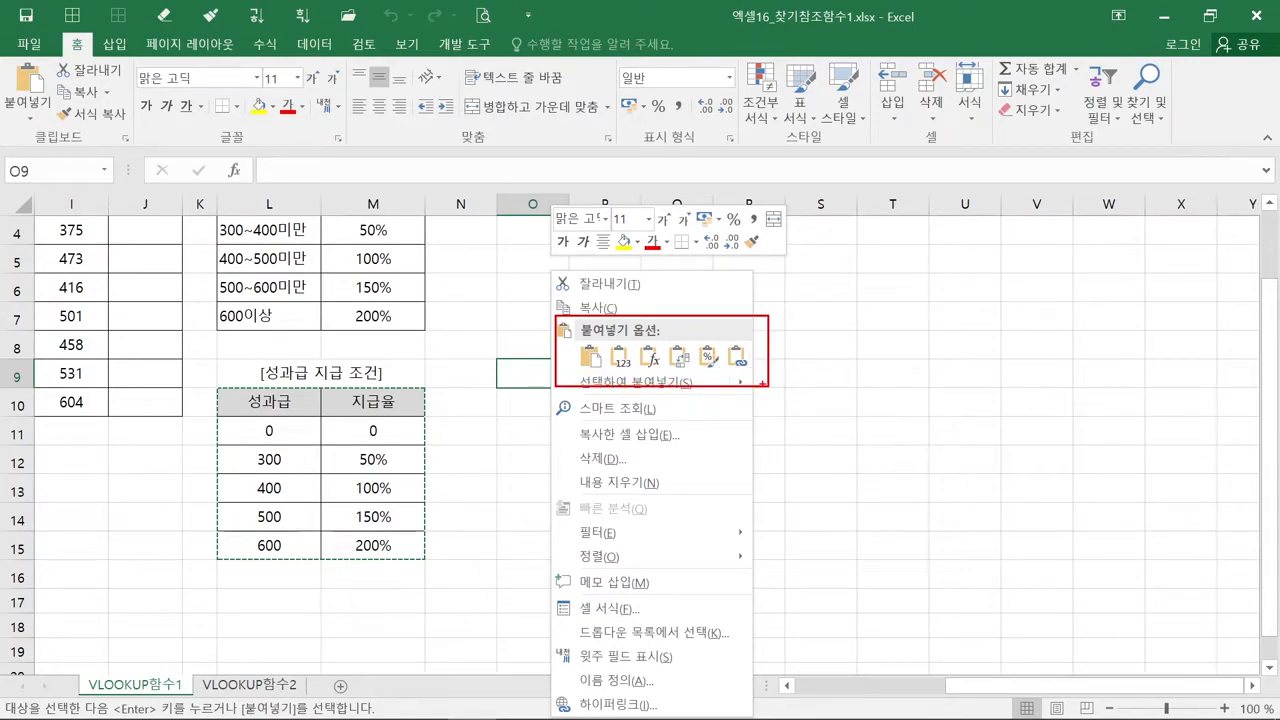
key(Escape)
right_click(532, 373)
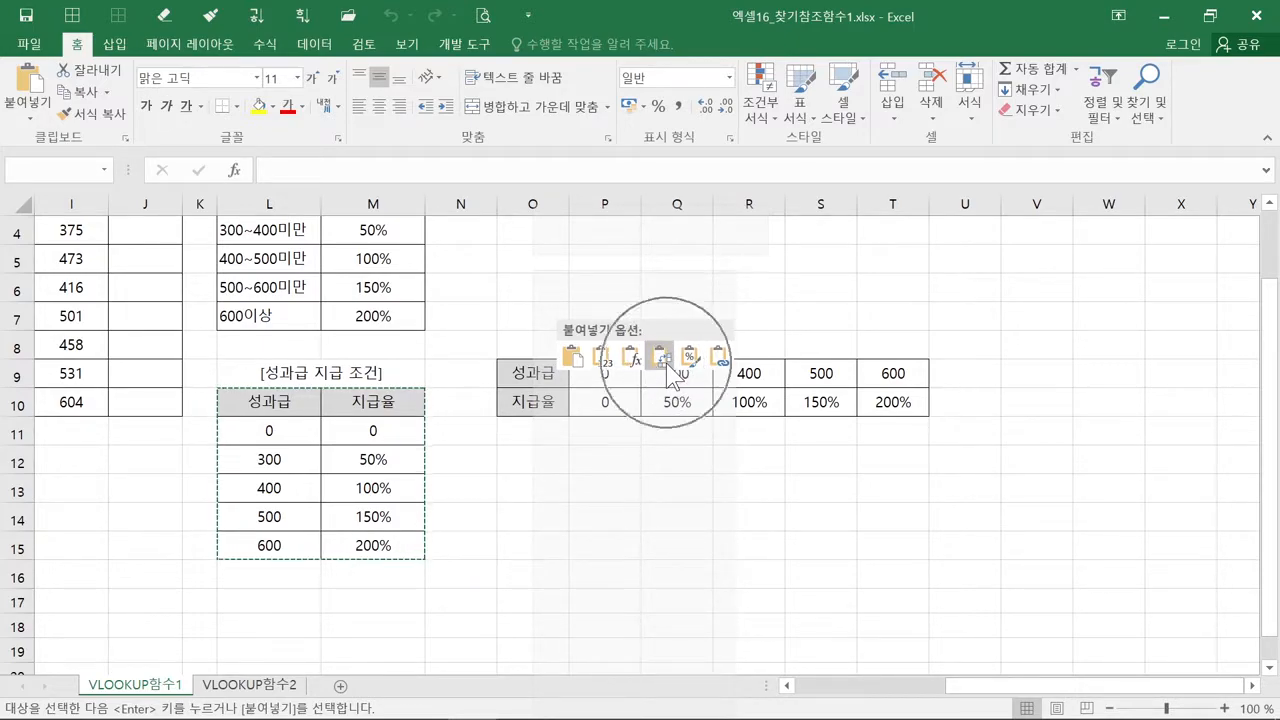
click(660, 357)
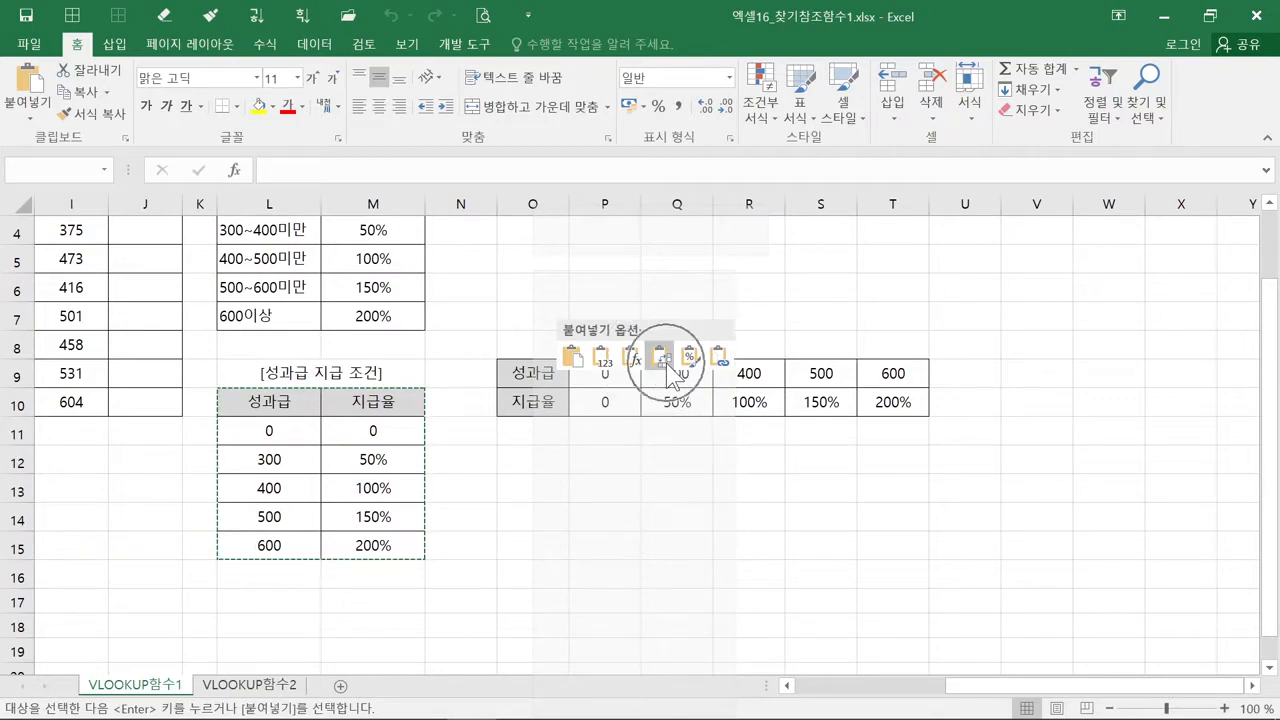
click(667, 371)
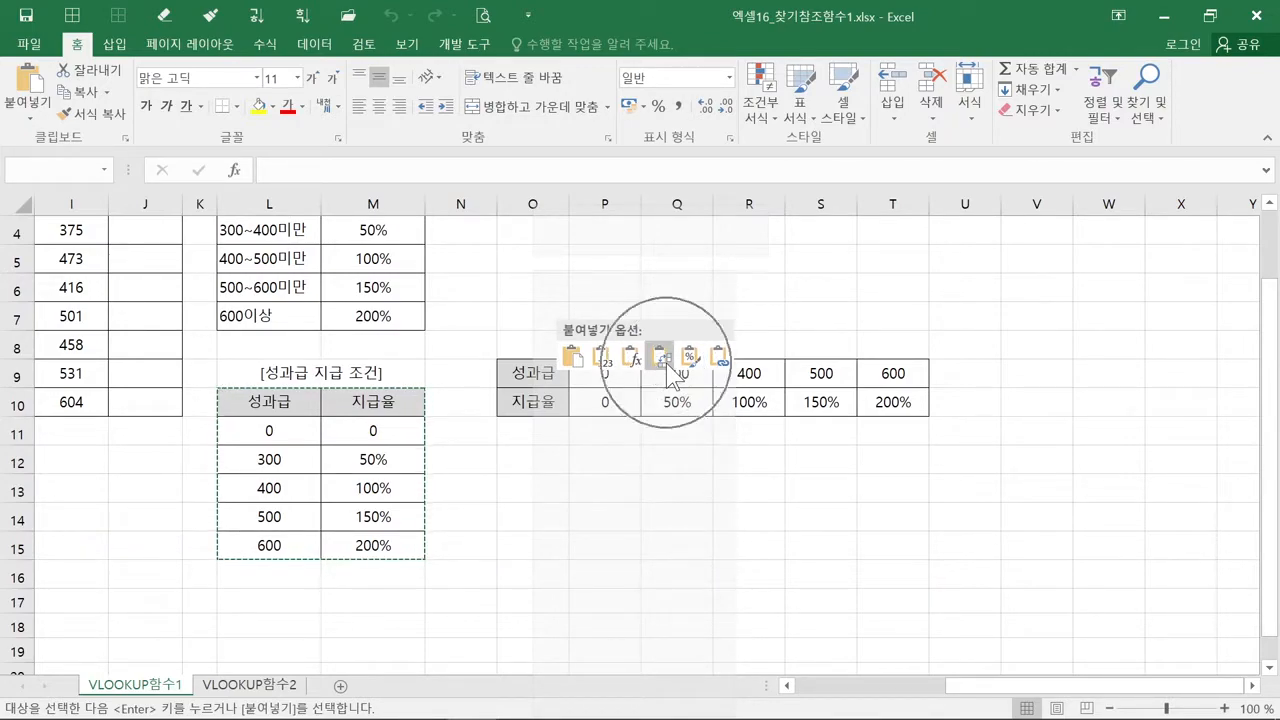
key(ctrl)
key(ctrl)
key(ctrl)
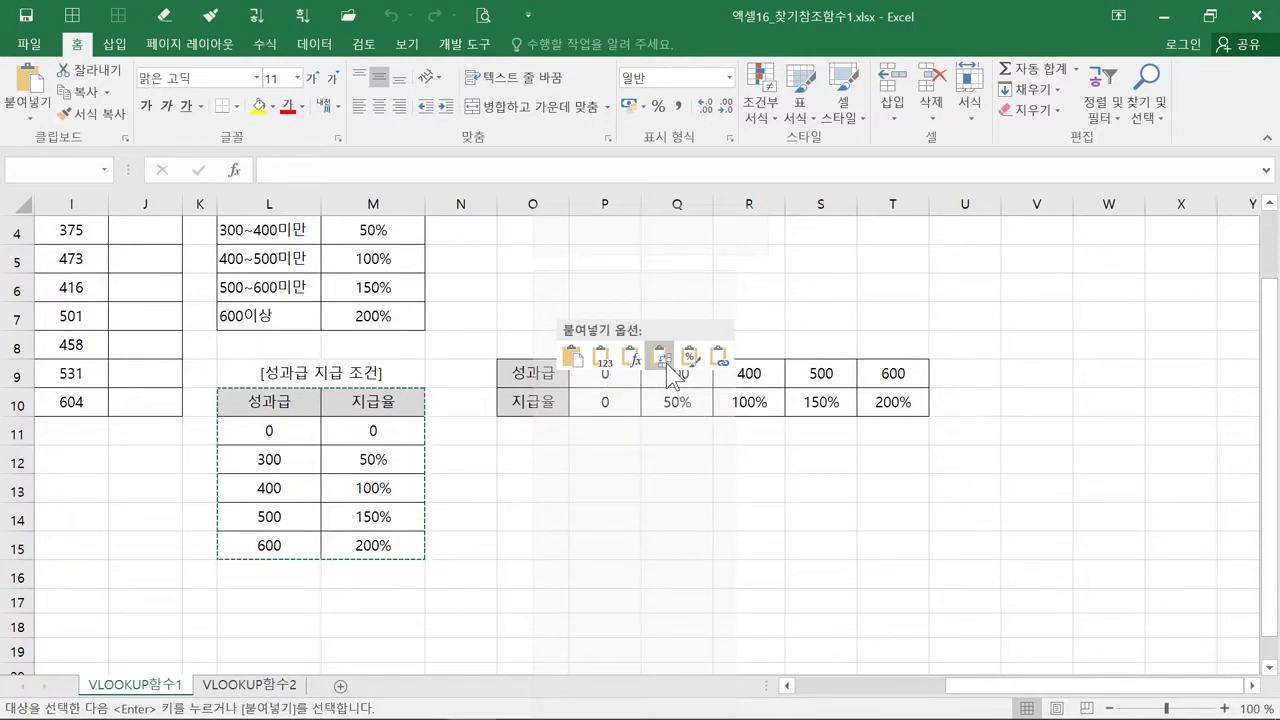
click(666, 361)
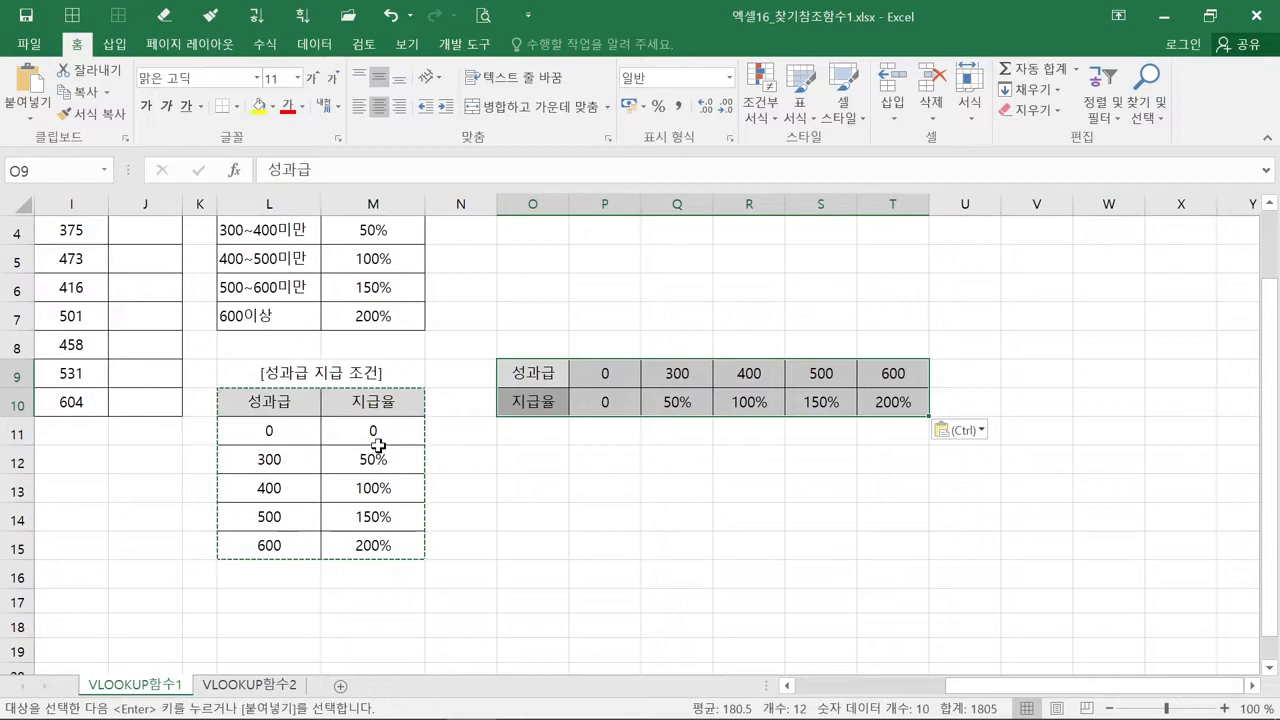
End the copy mode and compare the vertical table's columns in L10:M15 with the horizontal table's rows in O9:T10.
click(378, 447)
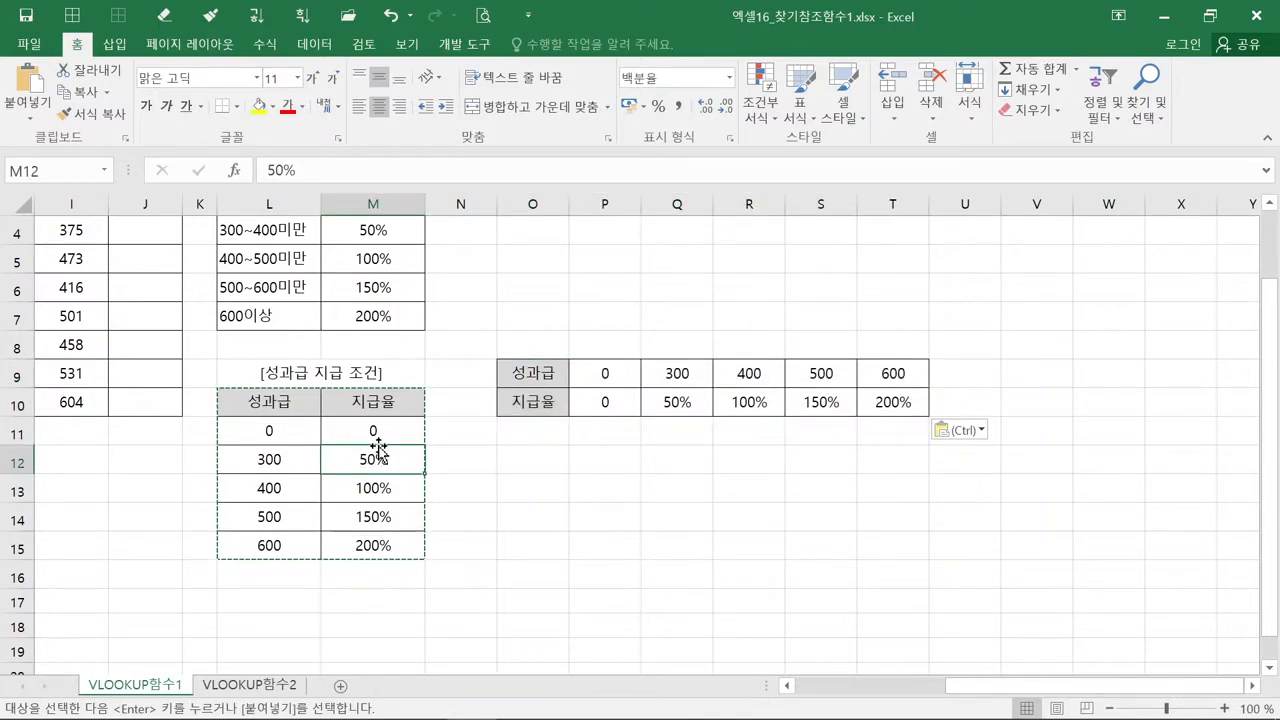
key(Escape)
drag(300, 395, 287, 556)
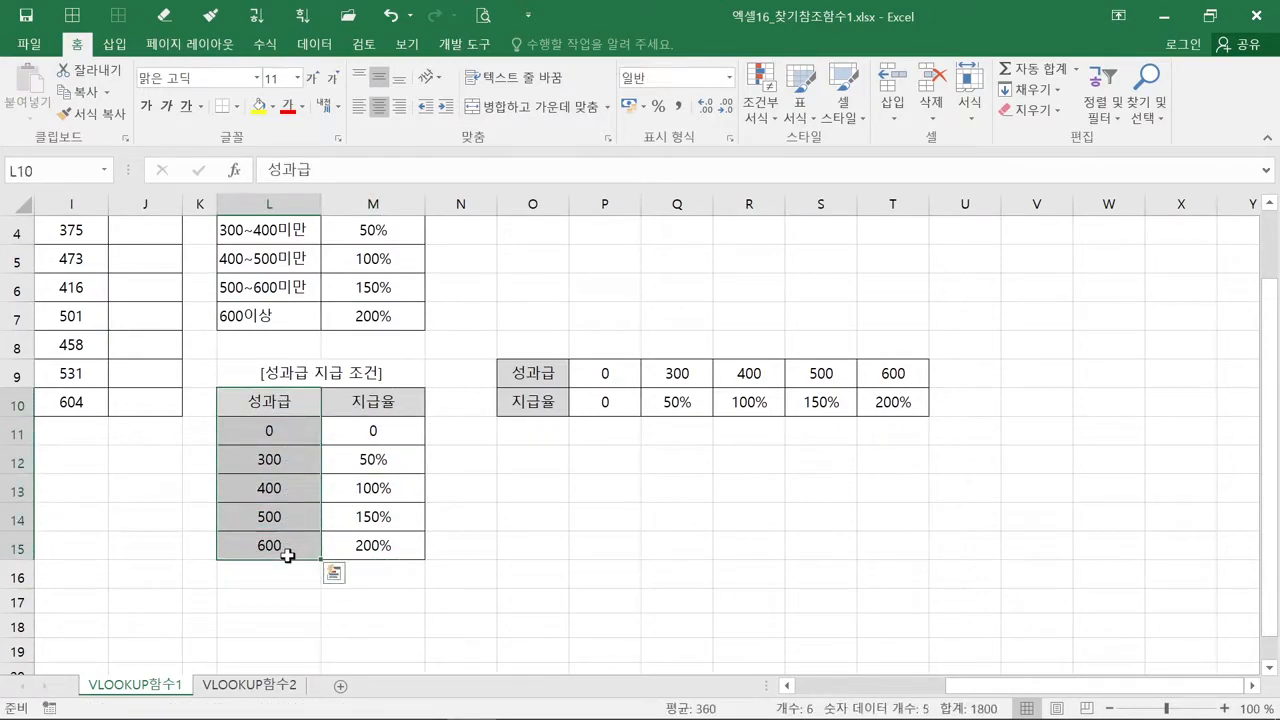
drag(376, 404, 383, 541)
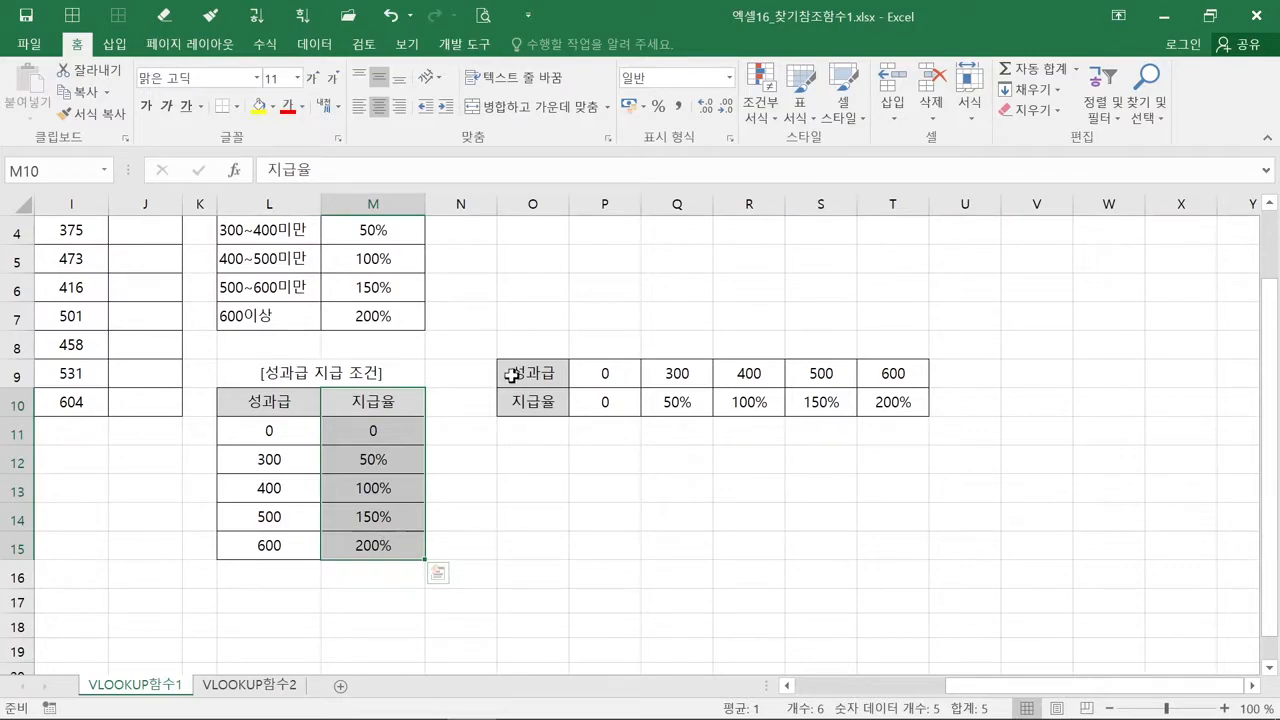
drag(517, 378, 886, 373)
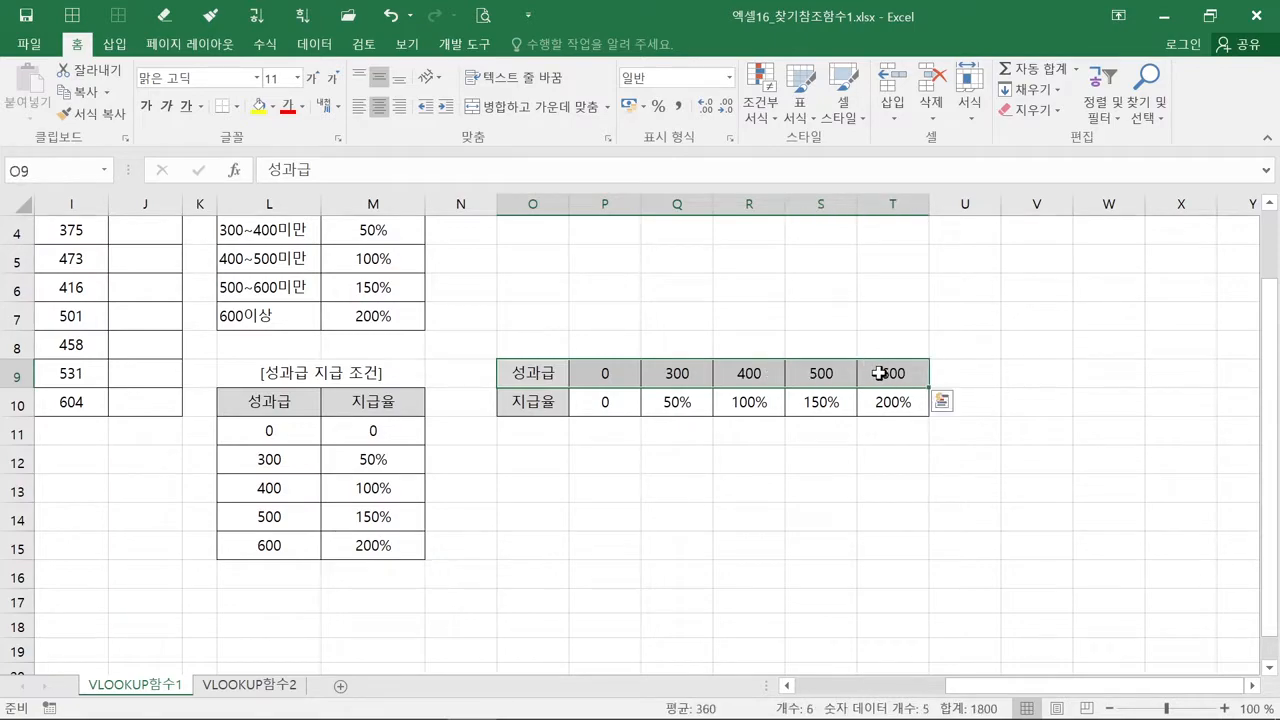
drag(528, 402, 893, 404)
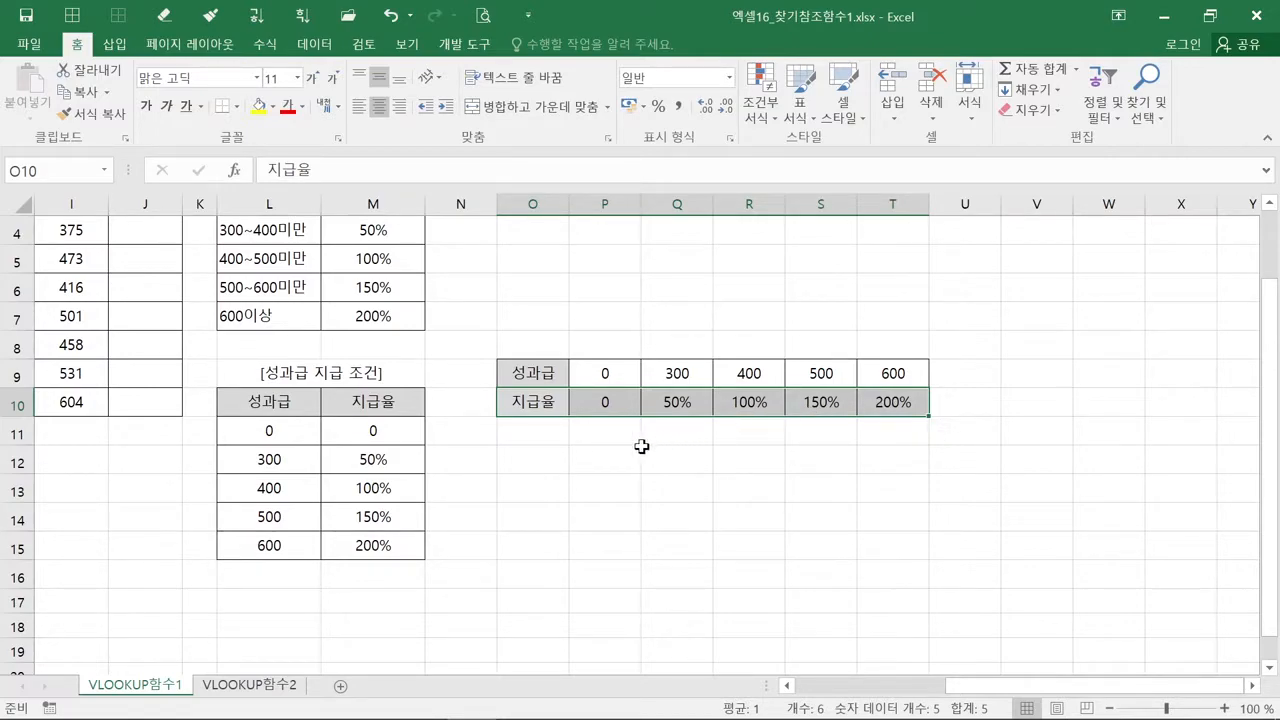
click(463, 449)
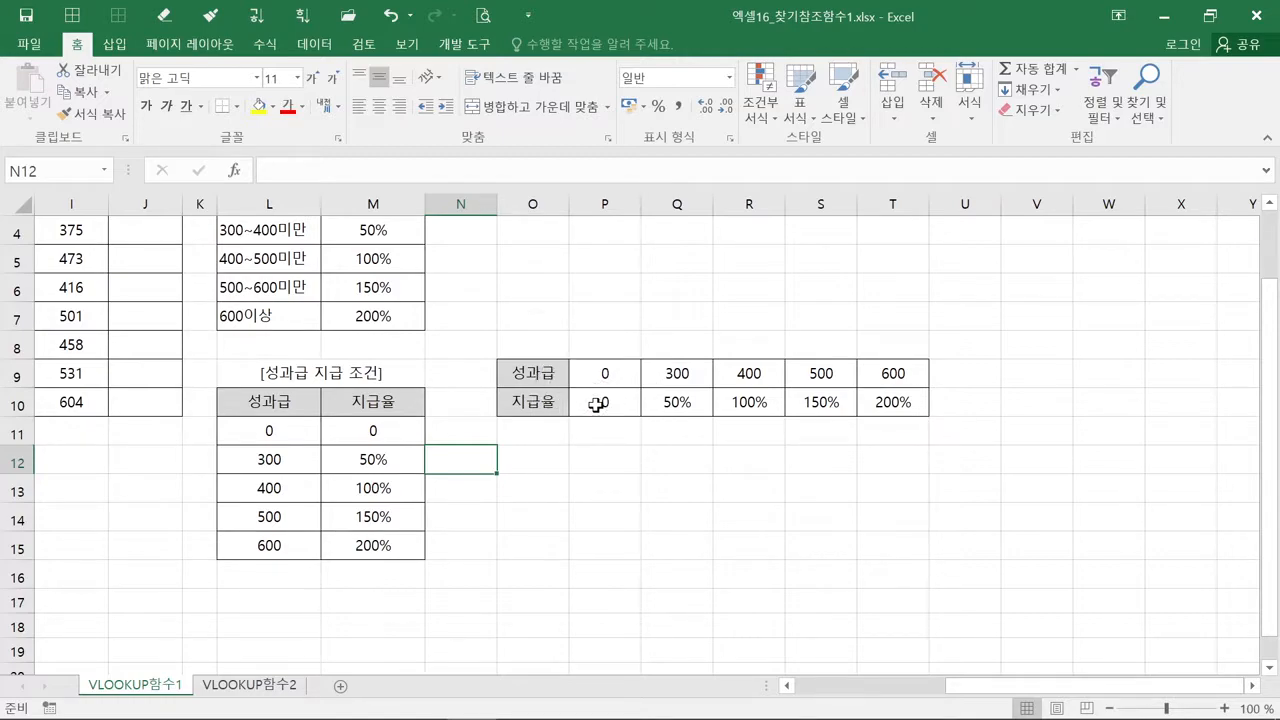
Select the first 실적평가 cell, J4, and check the sales total in I4 against the 300~400미만 condition row.
scroll(596, 404, up, 1)
drag(993, 686, 871, 686)
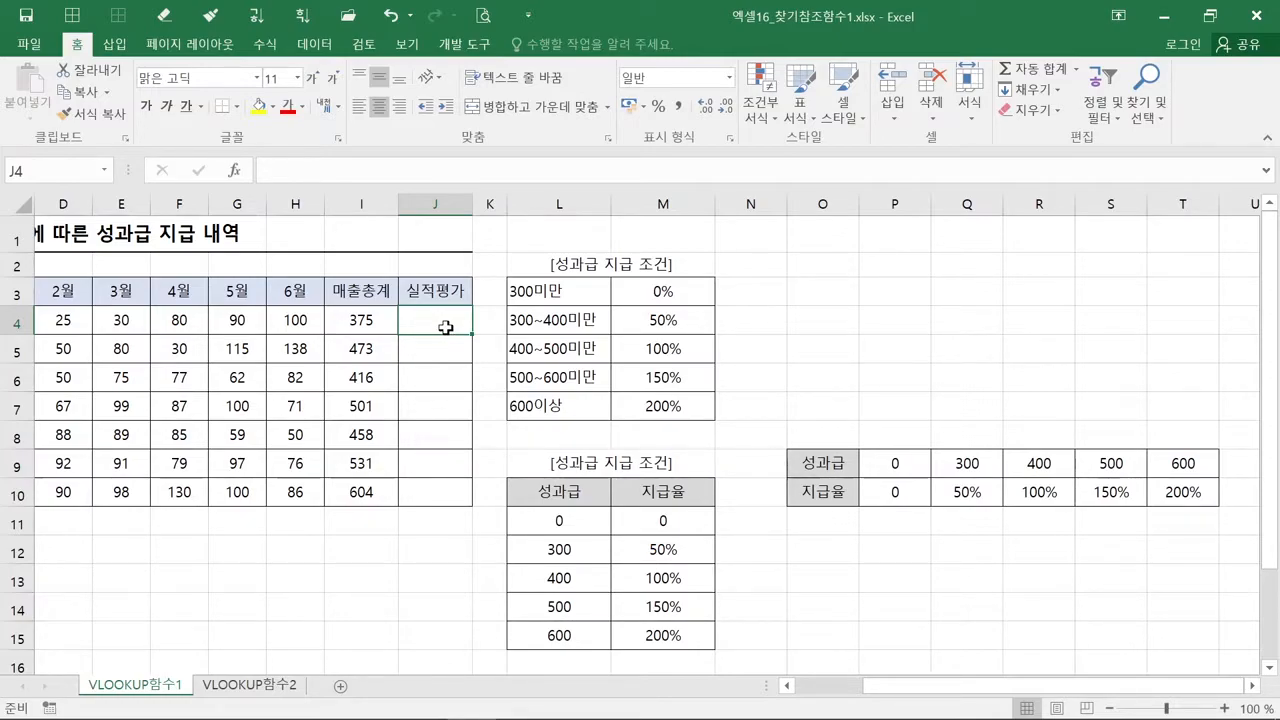
key(ctrl+2)
drag(321, 306, 397, 334)
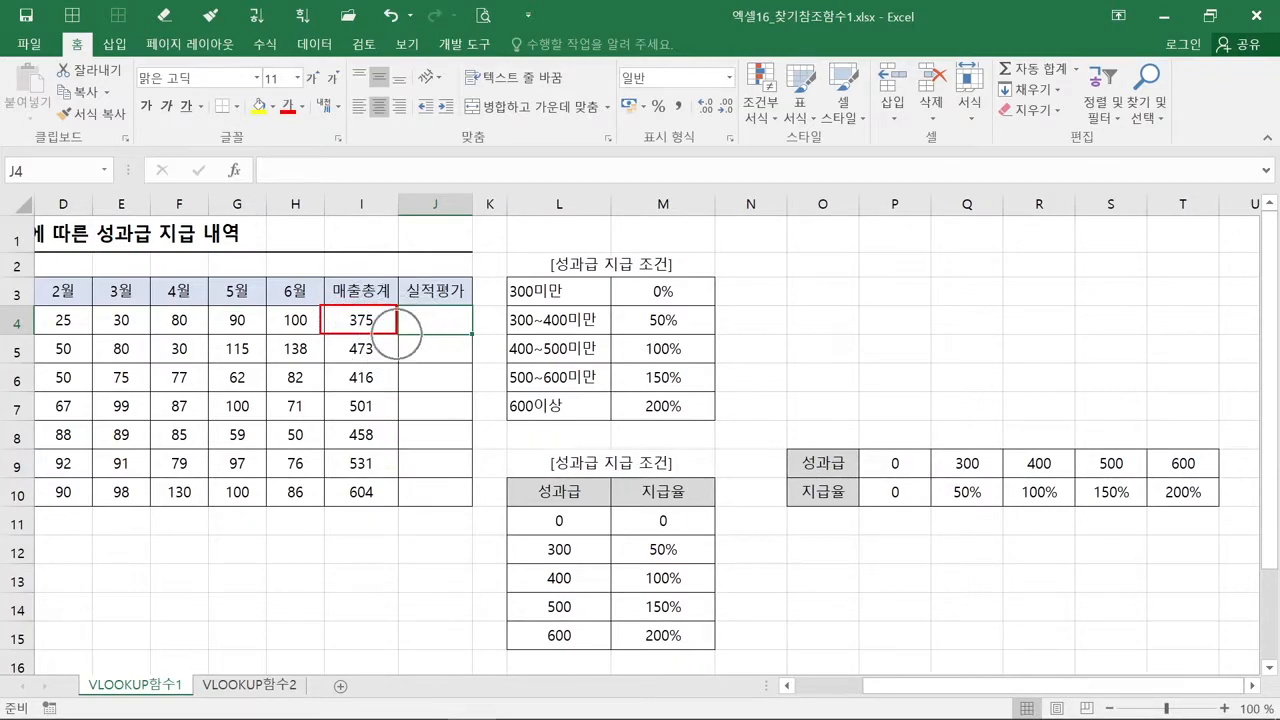
mouse_move(508, 300)
mouse_down()
mouse_move(528, 326)
mouse_move(718, 337)
mouse_up()
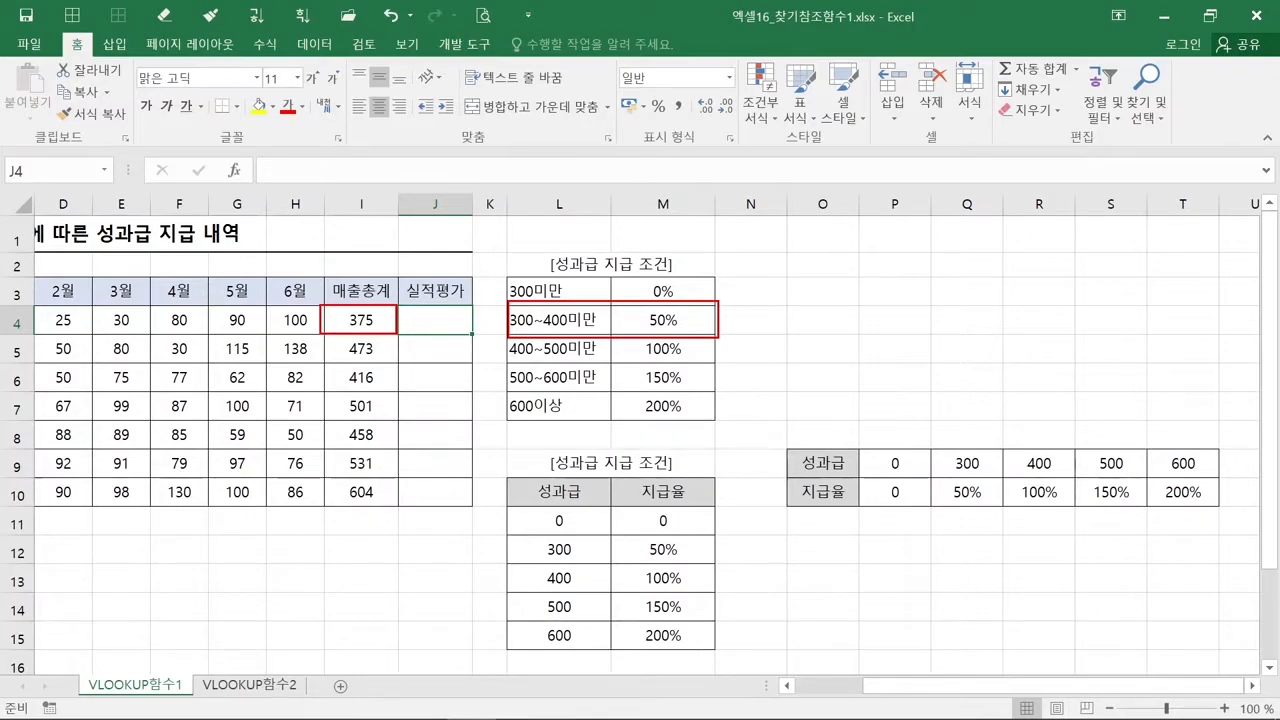
key(ctrl)
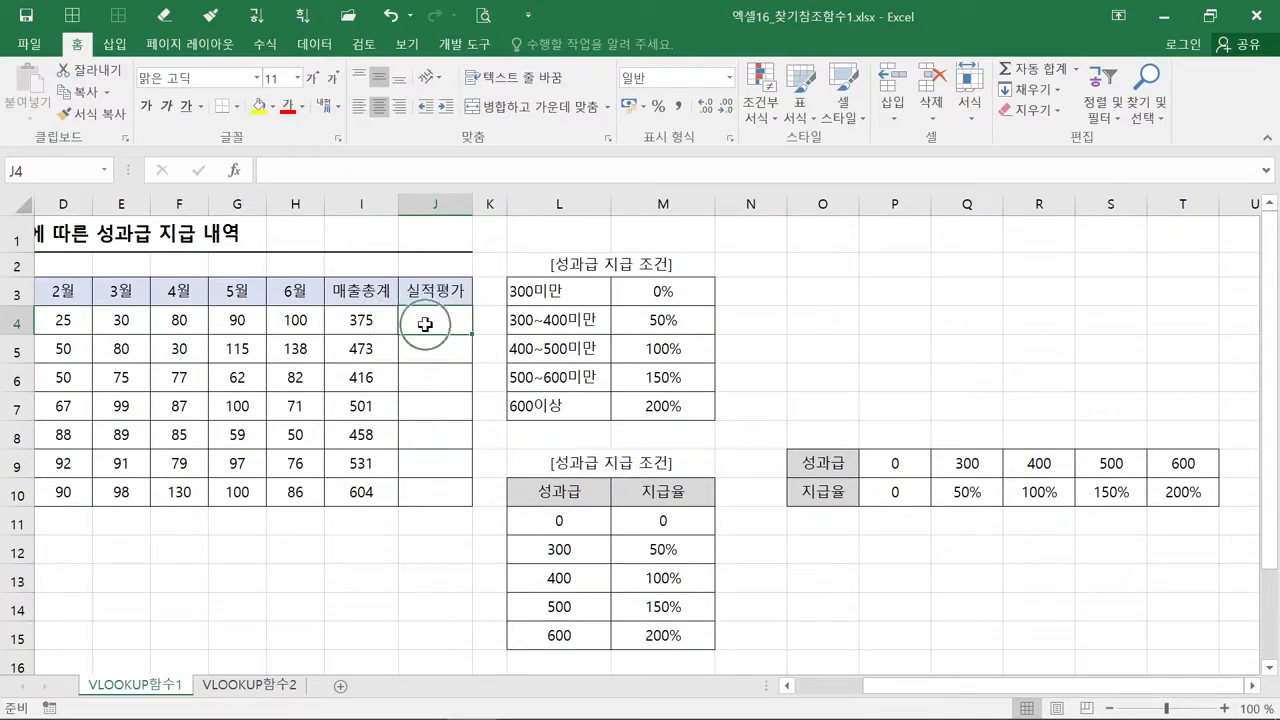
key(ctrl)
key(ctrl)
key(ctrl)
key(ctrl)
key(ctrl)
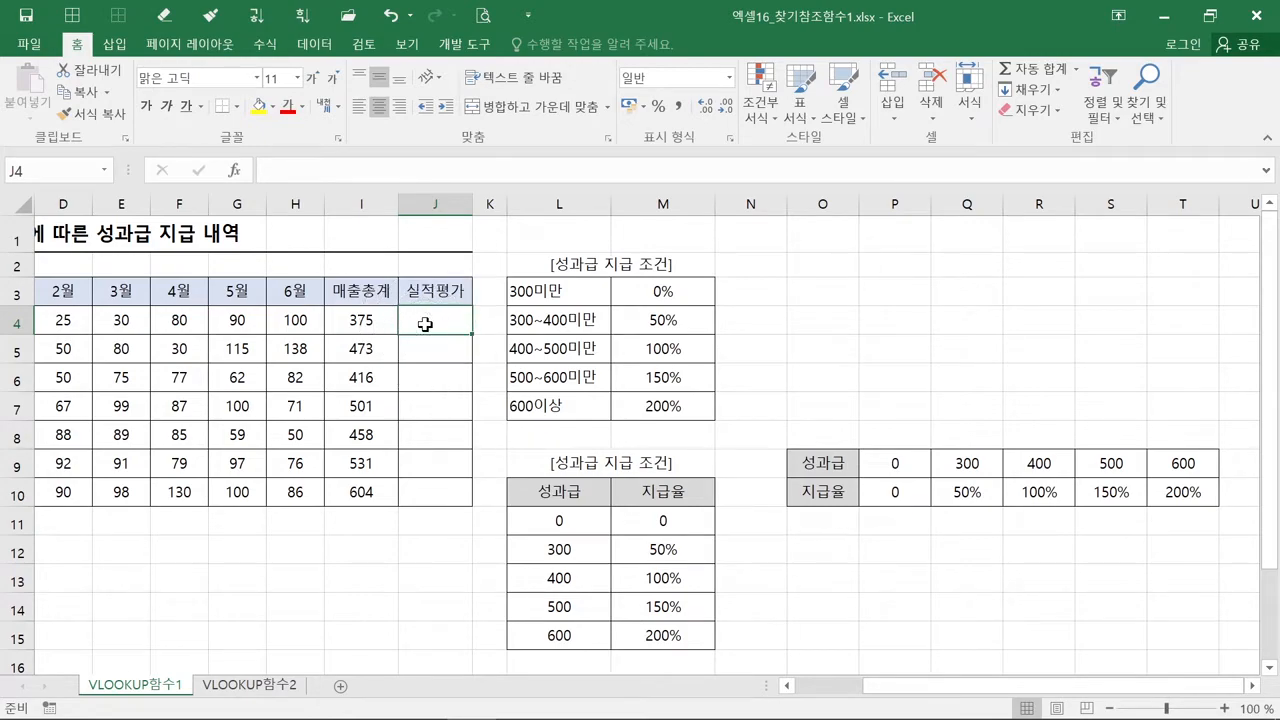
Open the function wizard for cell J4 and choose the 찾기/참조 영역 function category.
click(235, 172)
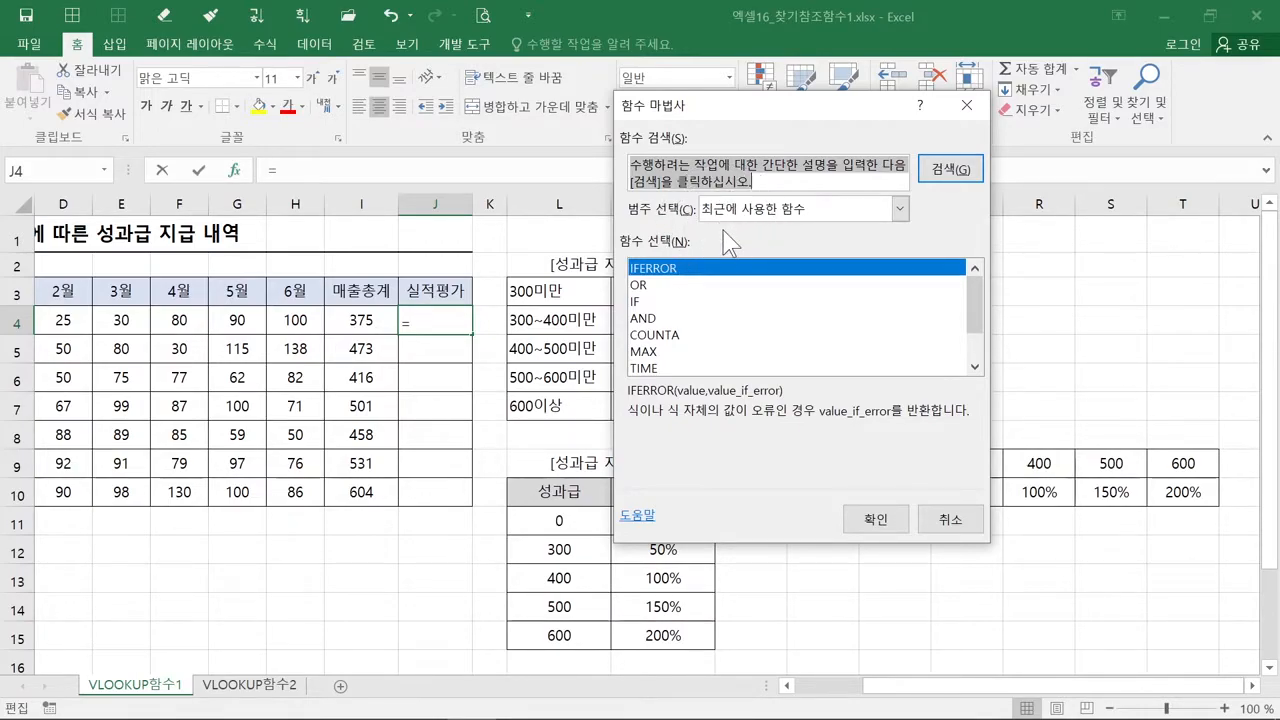
click(725, 232)
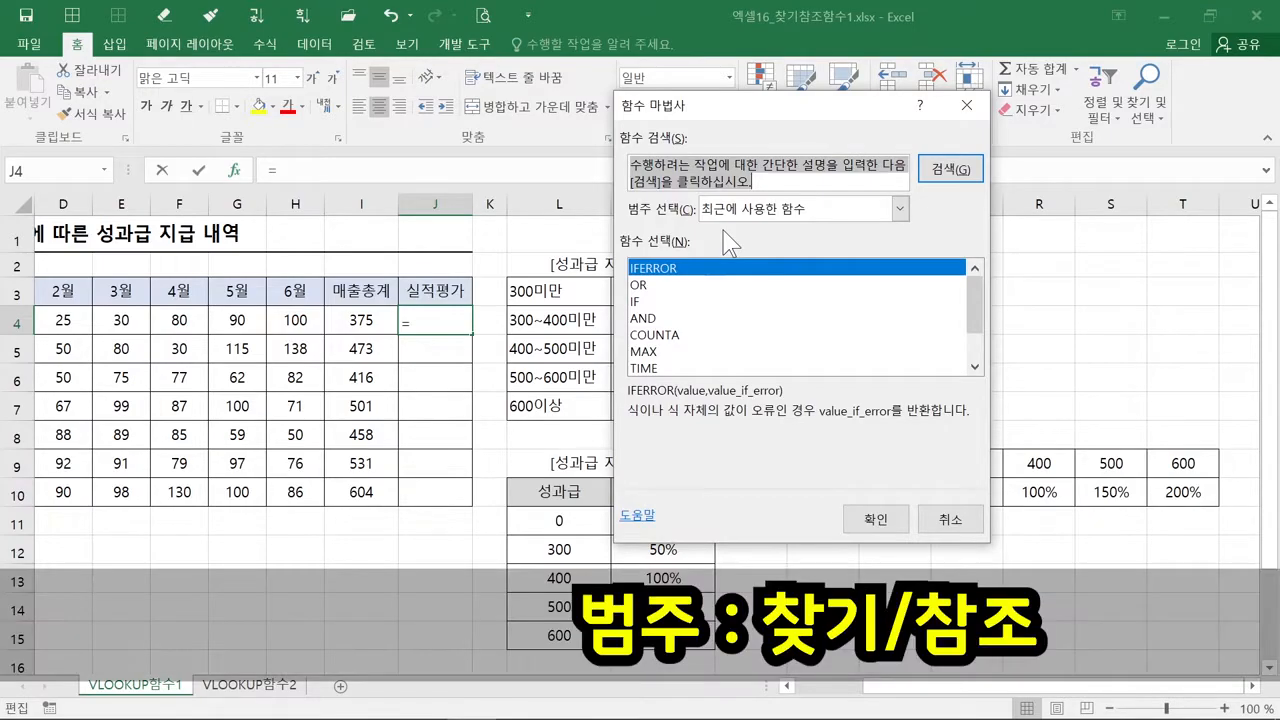
click(734, 212)
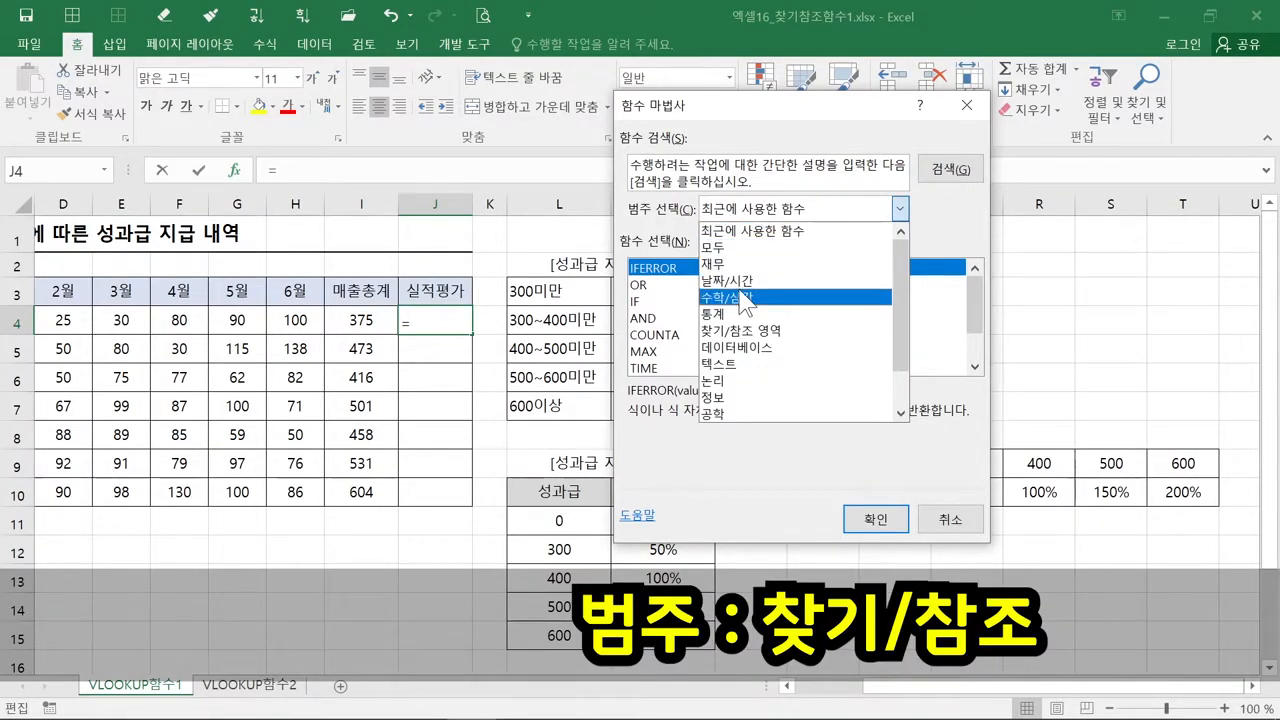
click(750, 220)
click(748, 212)
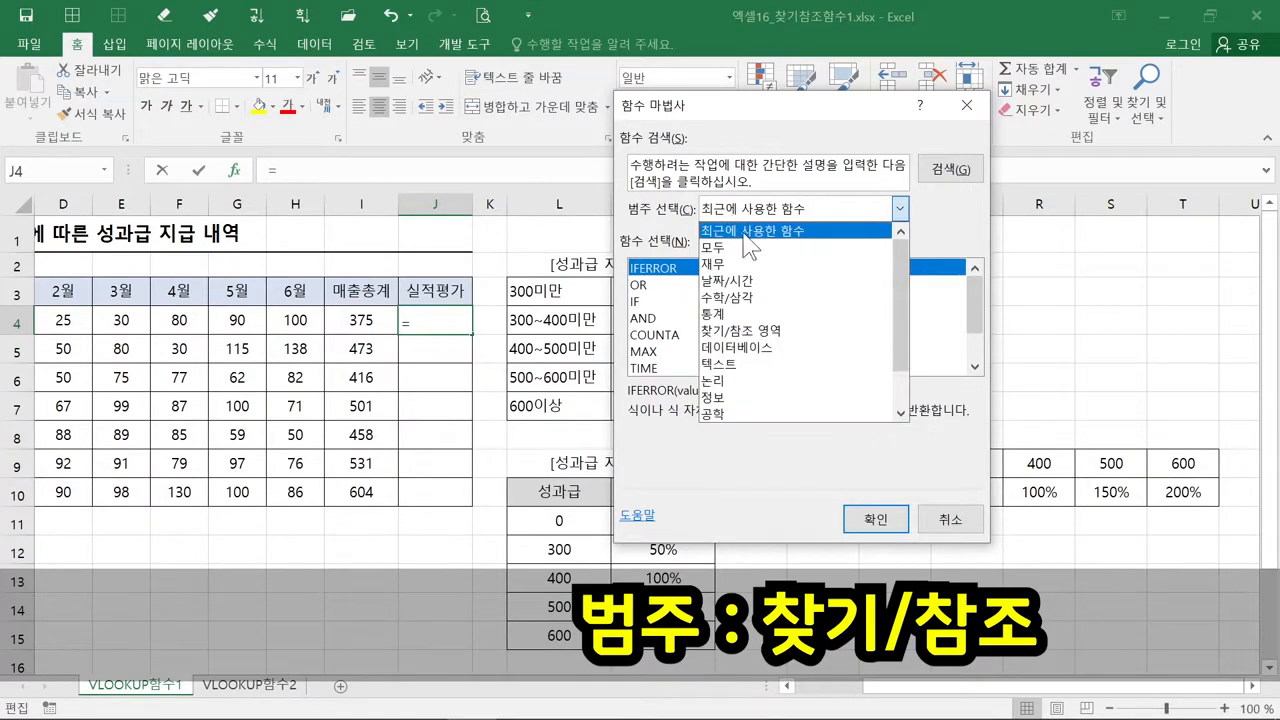
click(790, 330)
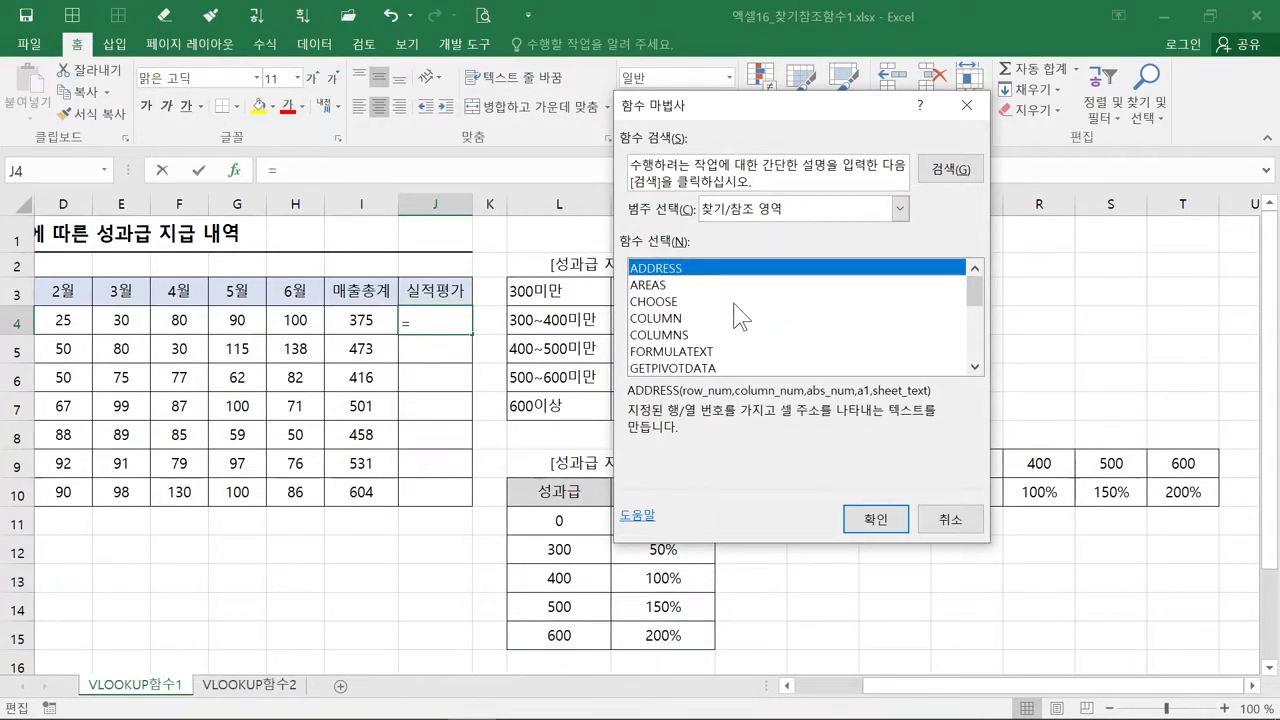
Choose the VLOOKUP function and bring up its arguments dialog, placed clear of the 매출총계 column and lower condition table.
scroll(740, 316, down, 3)
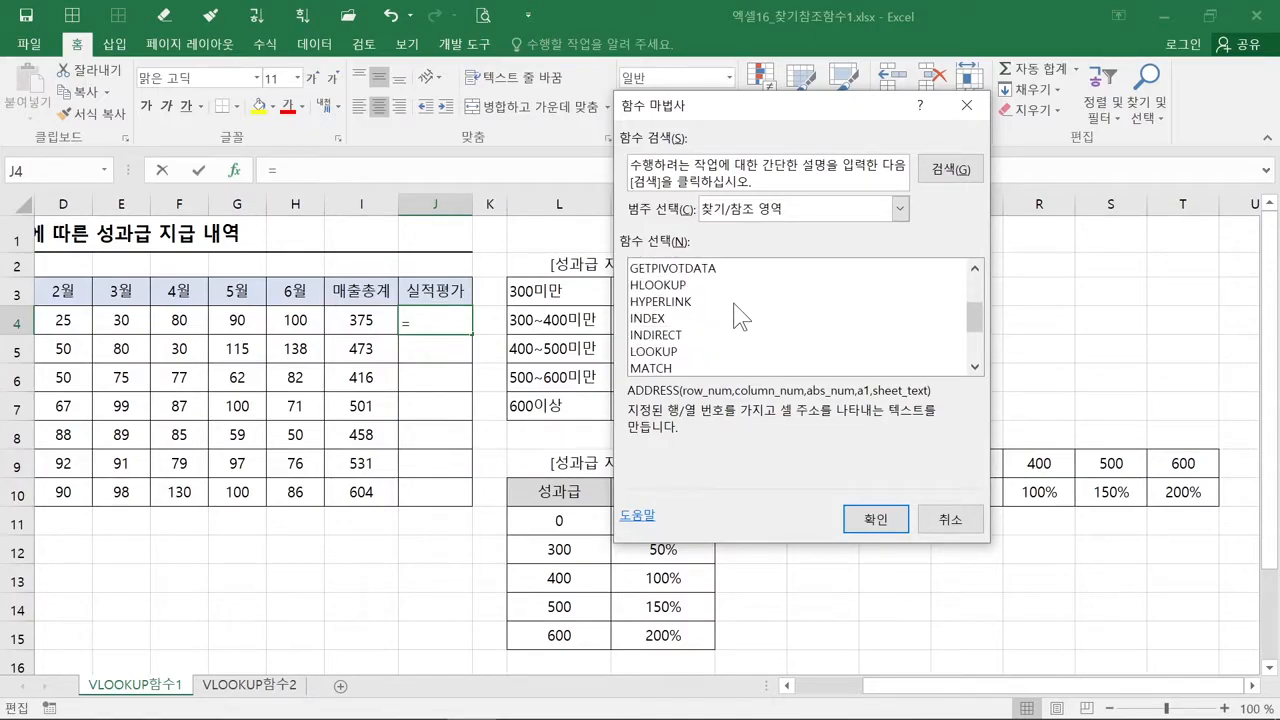
scroll(740, 316, down, 1)
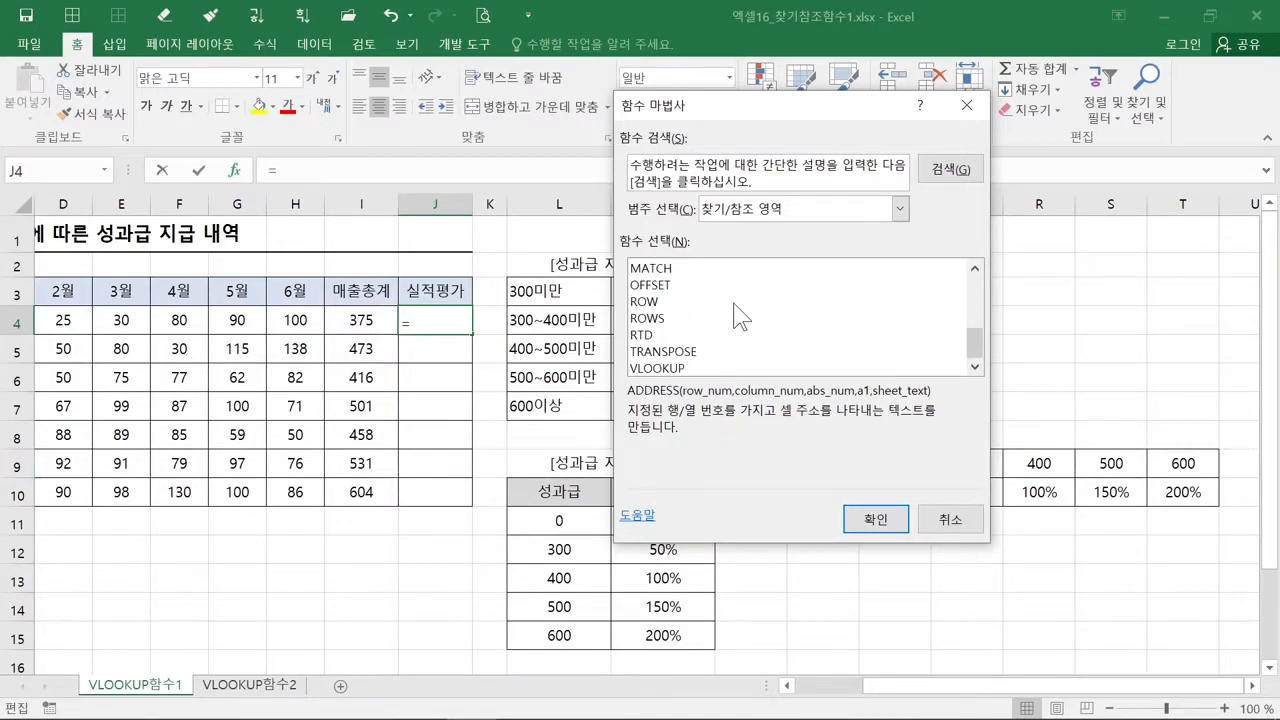
click(700, 368)
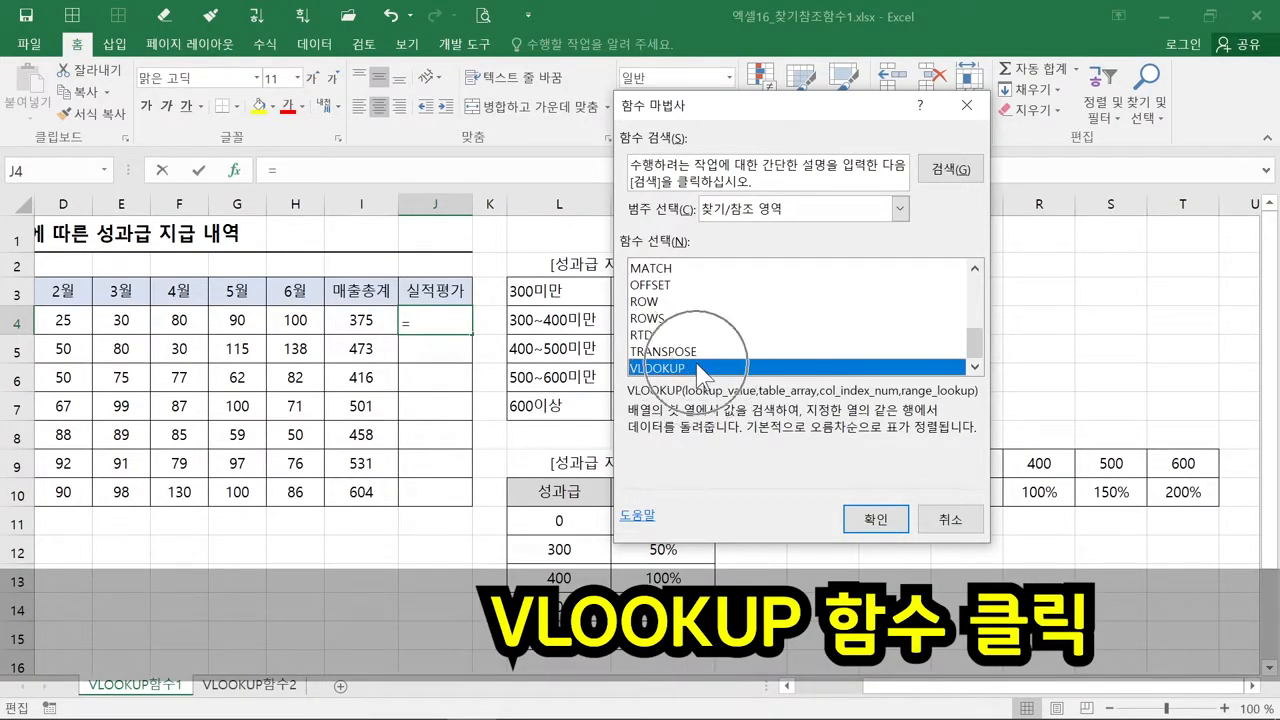
drag(740, 109, 866, 95)
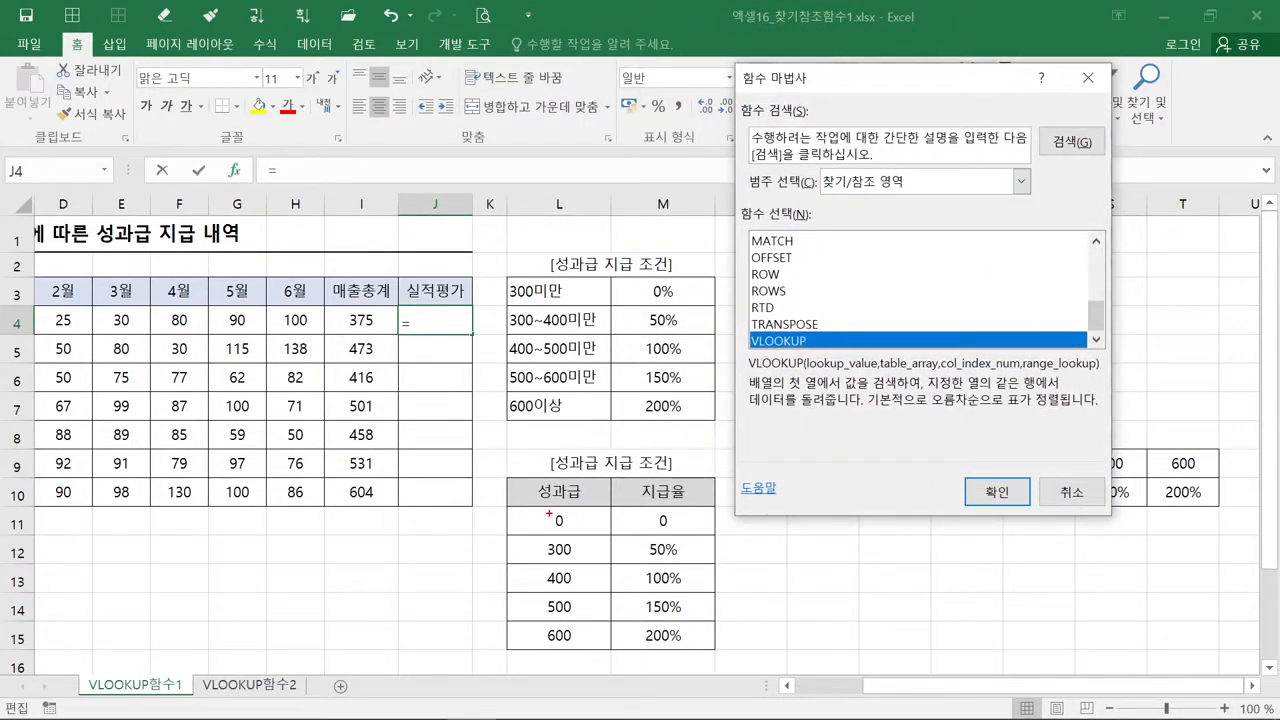
mouse_move(505, 478)
mouse_down()
mouse_move(626, 606)
mouse_move(730, 658)
mouse_up()
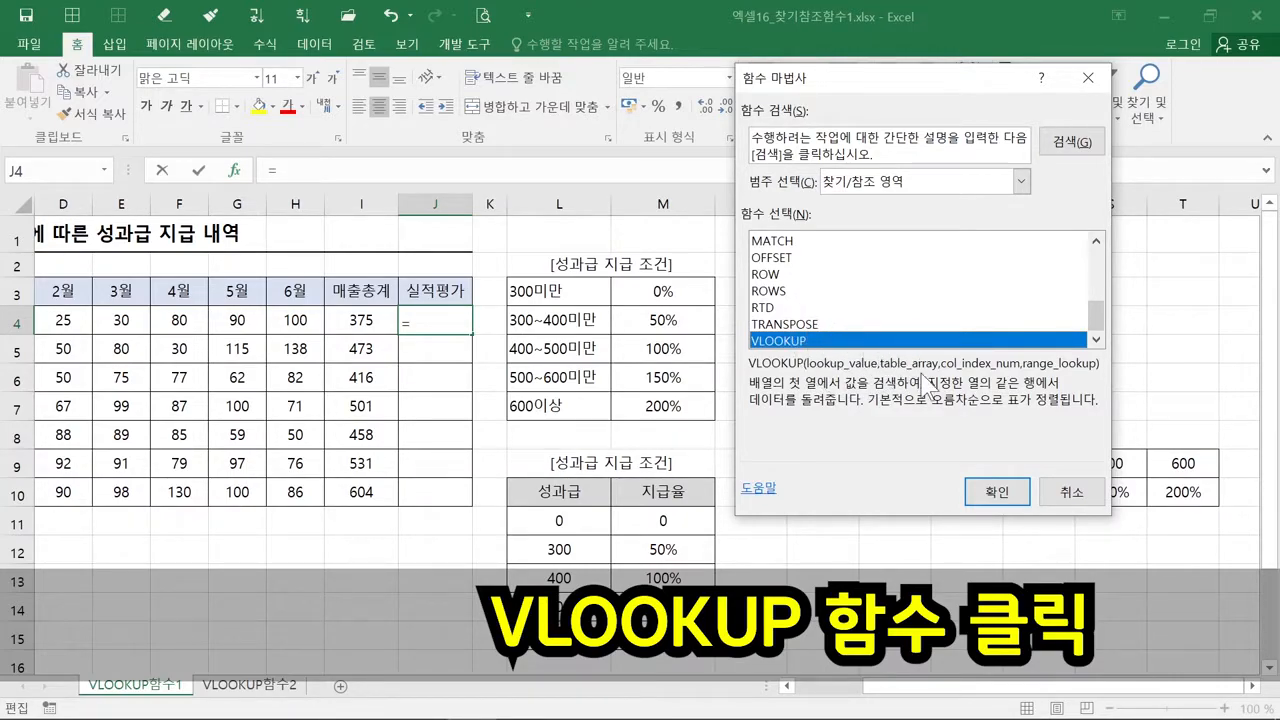
click(985, 492)
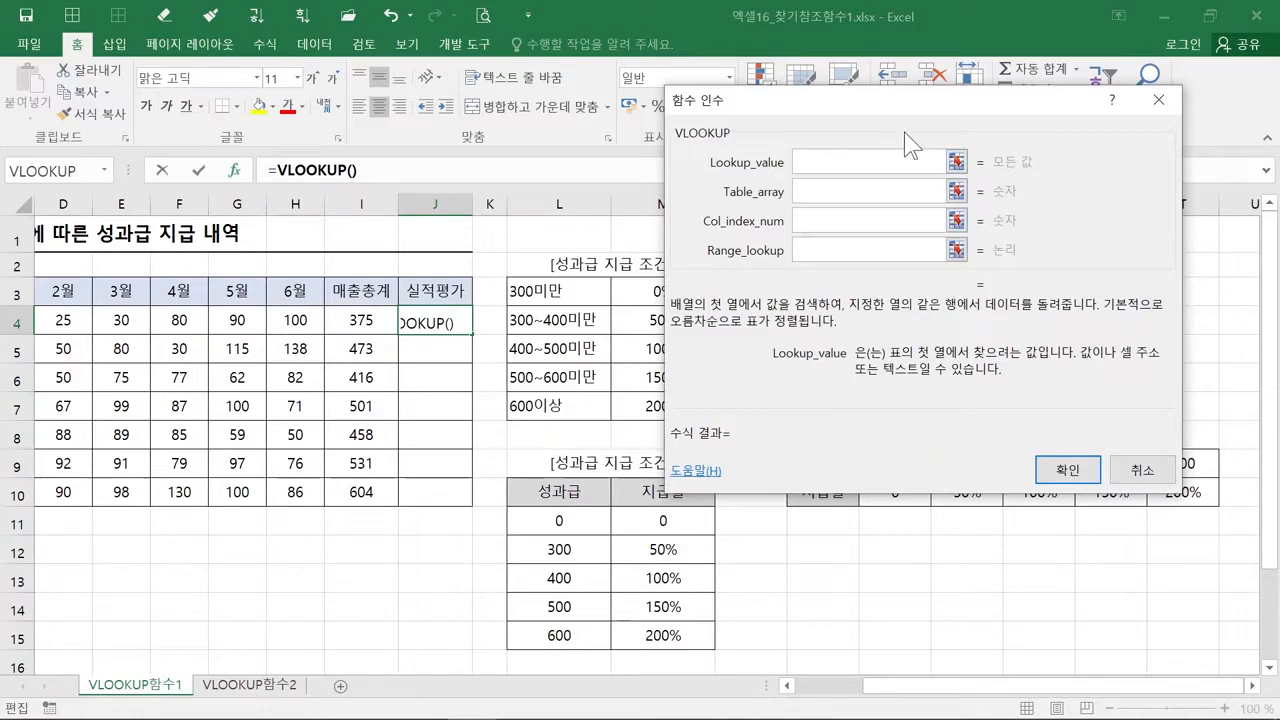
drag(894, 111, 730, 84)
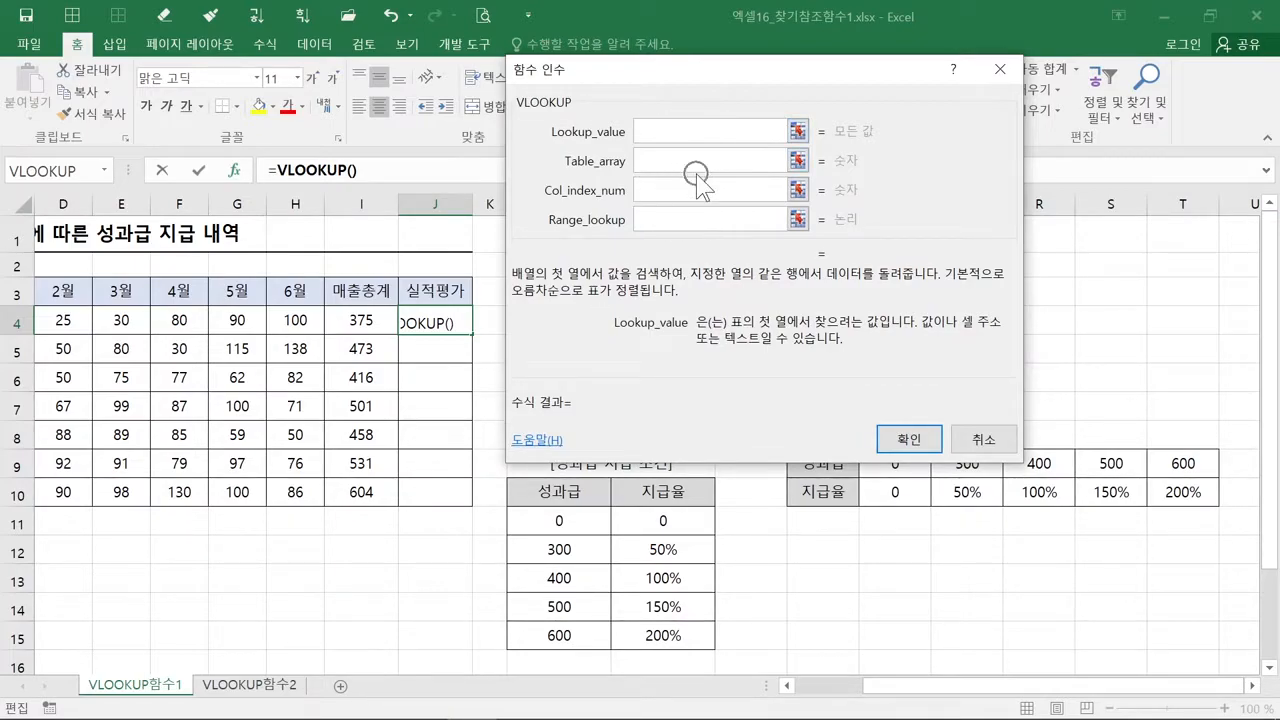
key(ctrl)
key(ctrl)
key(ctrl)
key(ctrl)
key(ctrl)
key(ctrl)
key(ctrl)
key(ctrl)
key(ctrl)
key(ctrl)
key(ctrl)
key(ctrl)
key(ctrl)
key(ctrl)
key(ctrl)
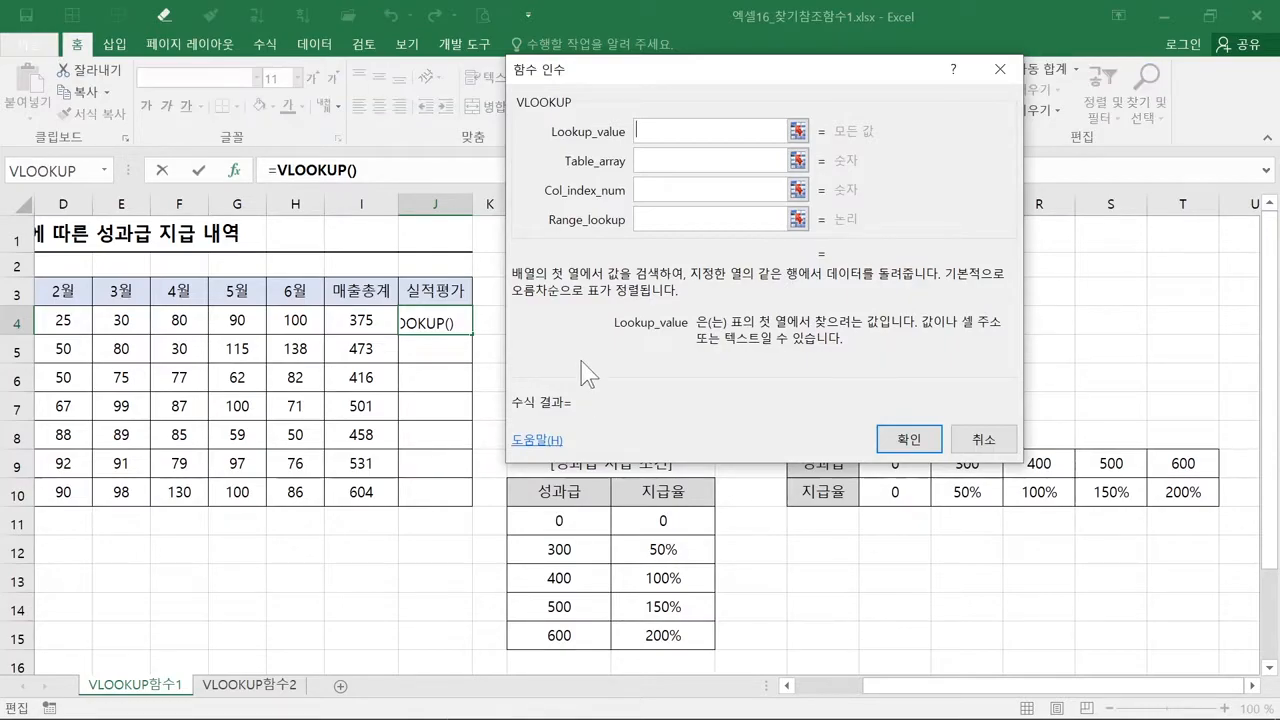
drag(320, 305, 396, 336)
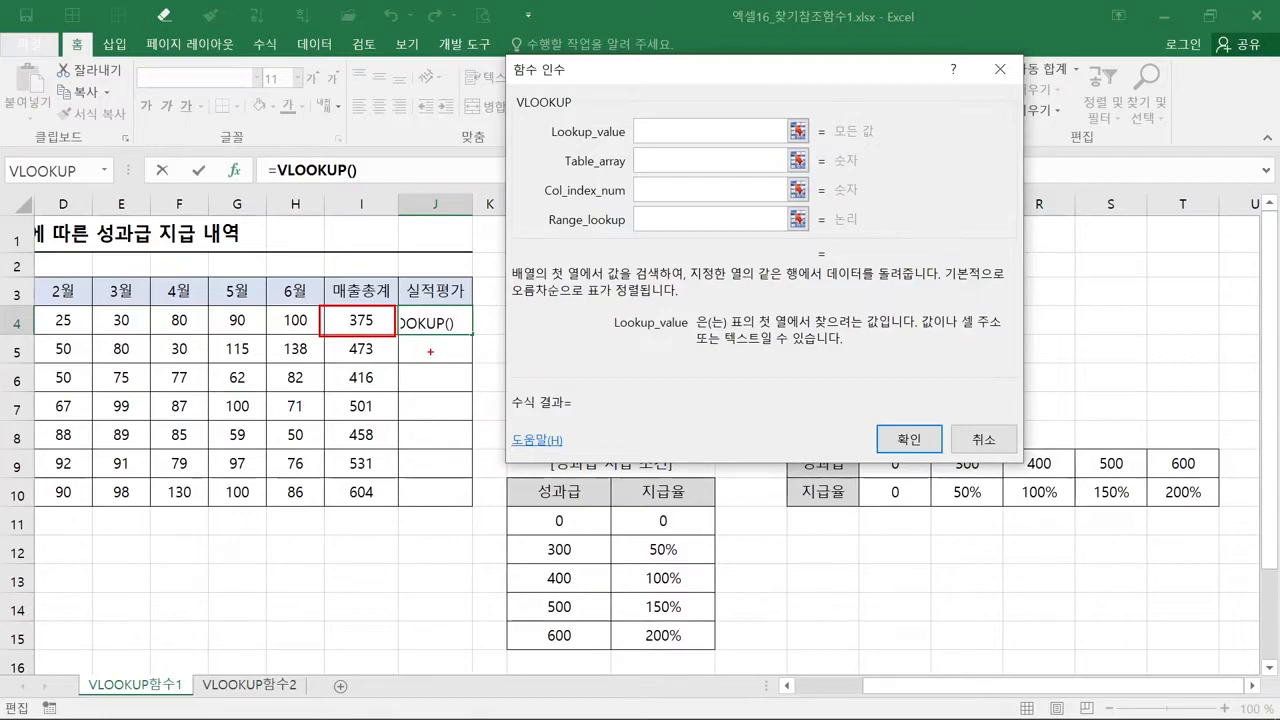
drag(500, 477, 722, 648)
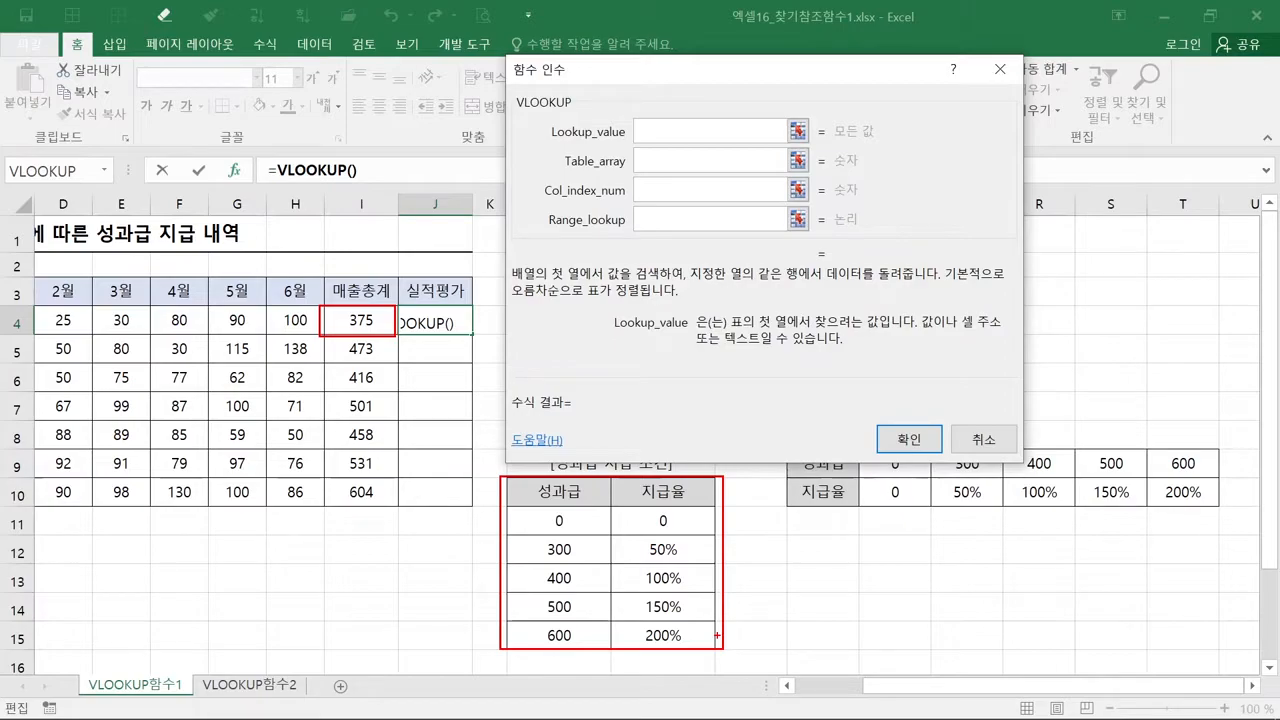
drag(499, 467, 613, 653)
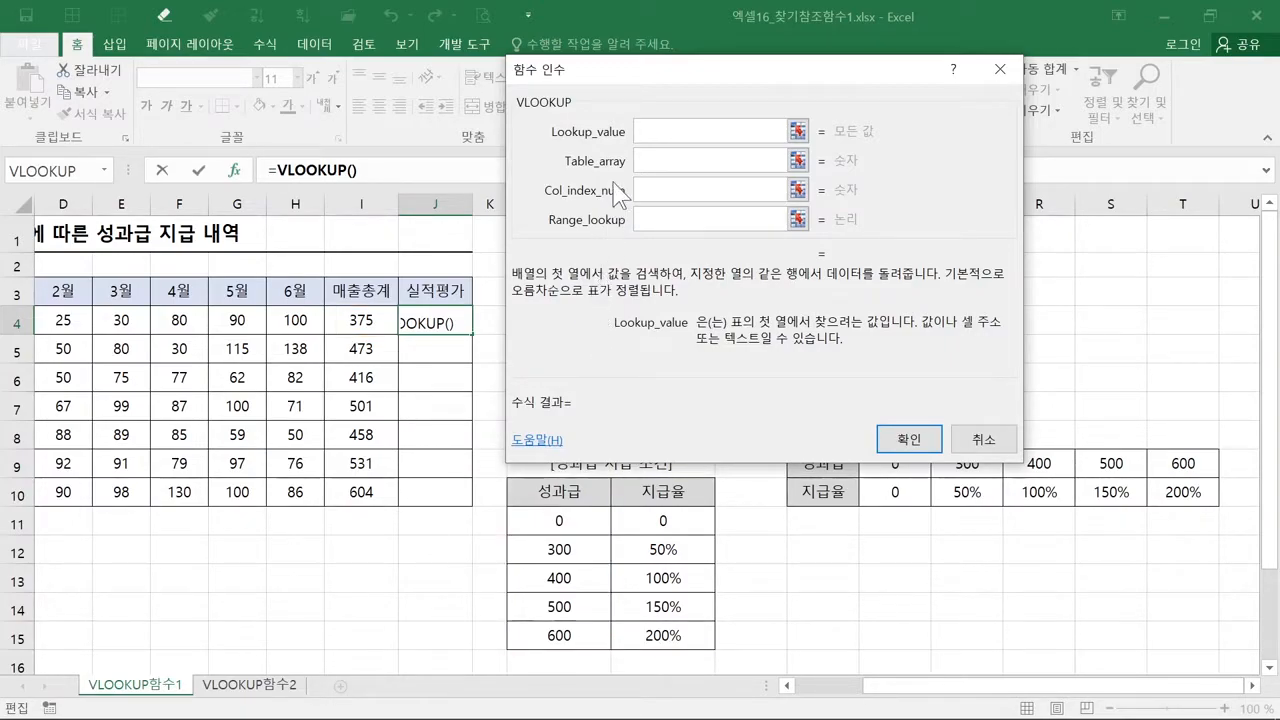
Set the VLOOKUP Lookup_value to I4 and the Table_array to the lower condition table, L10:M15.
click(381, 318)
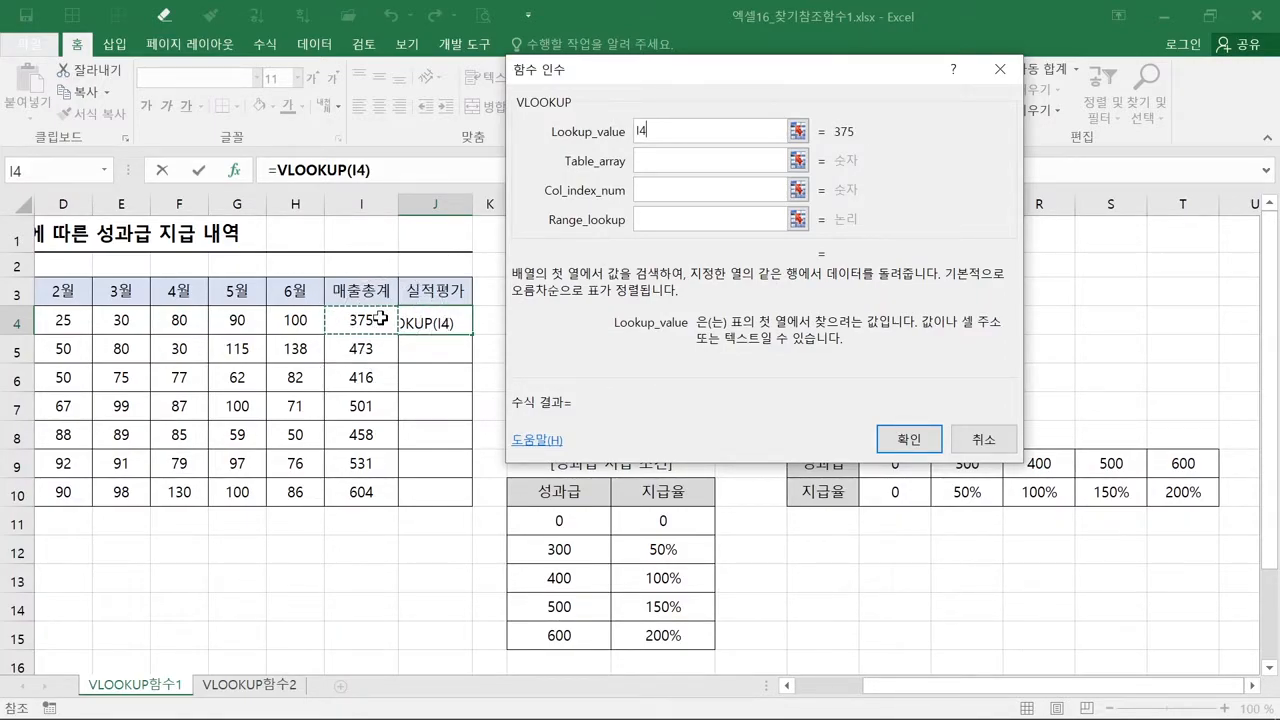
key(Tab)
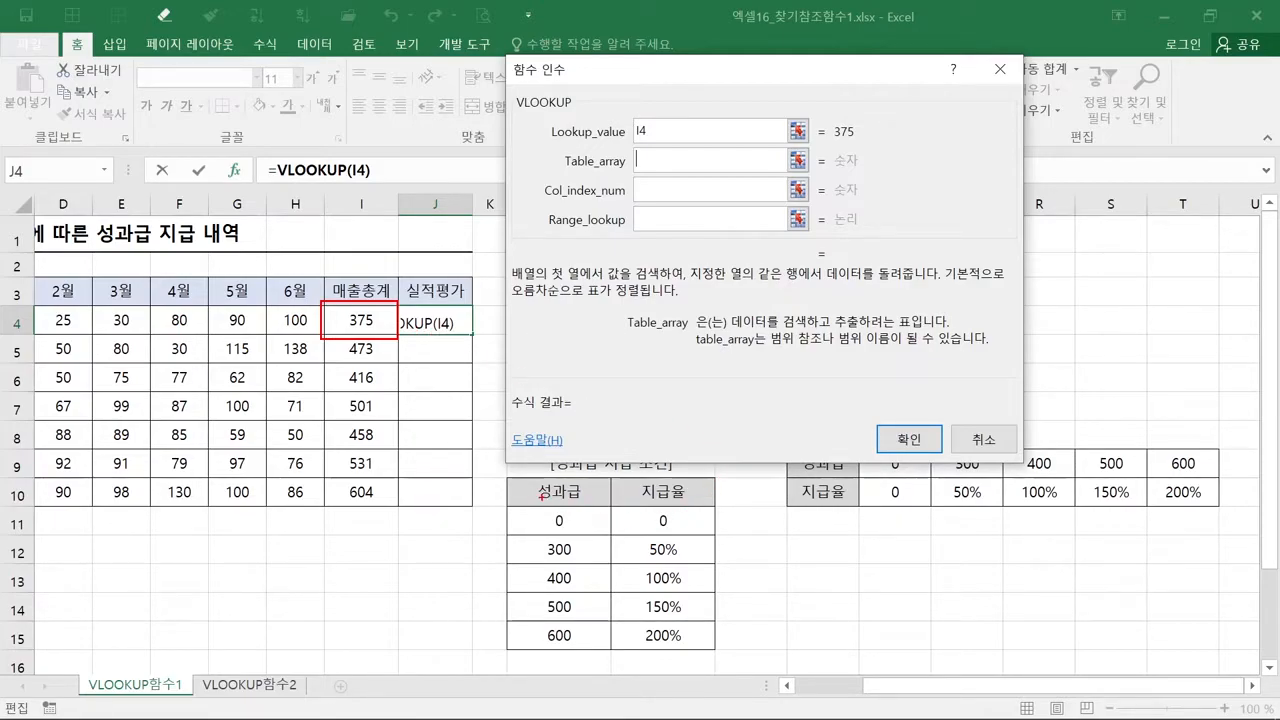
mouse_move(498, 478)
mouse_down()
mouse_move(610, 550)
mouse_move(722, 652)
mouse_up()
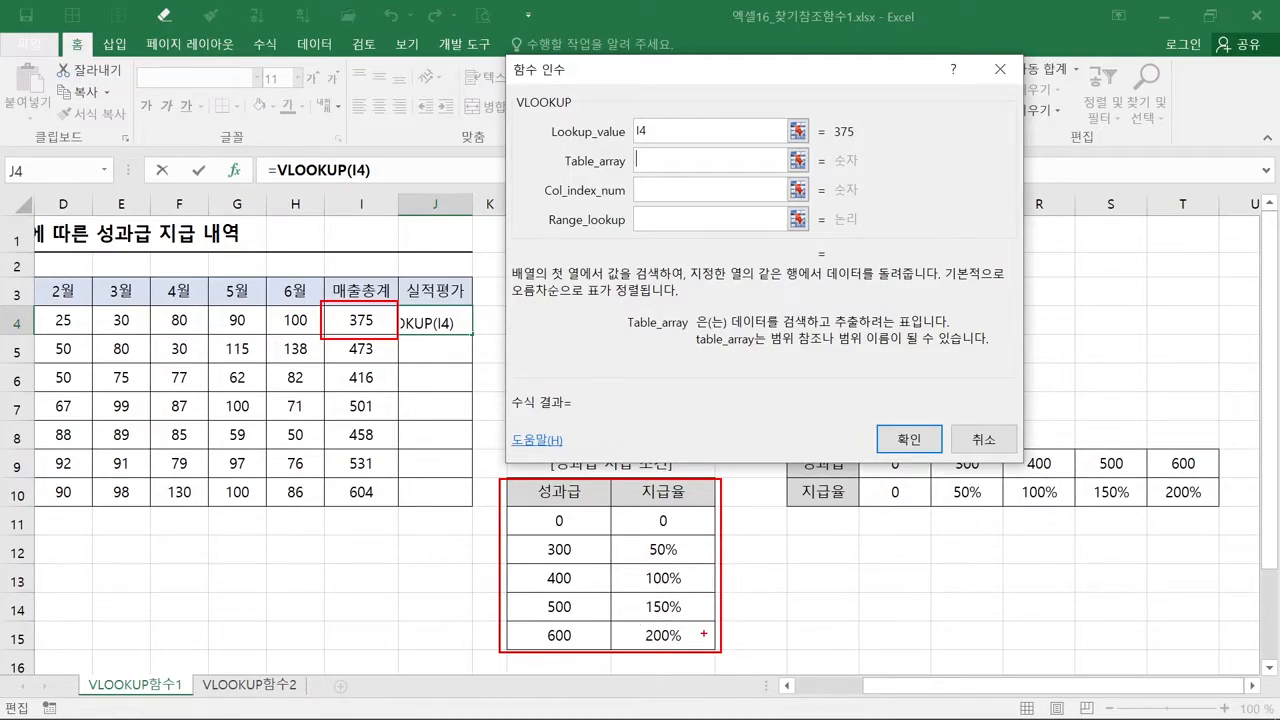
drag(575, 495, 675, 630)
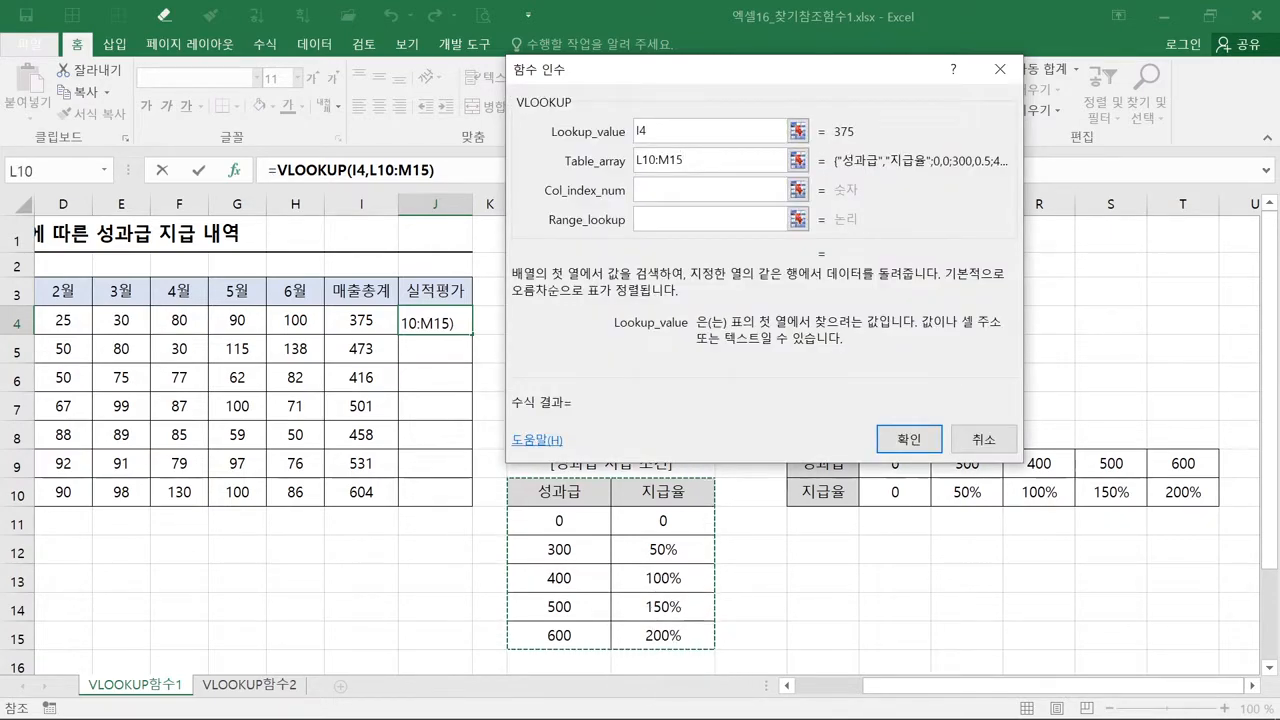
Set Col_index_num to 2 so the lookup returns the 지급율 column of the condition table.
click(682, 189)
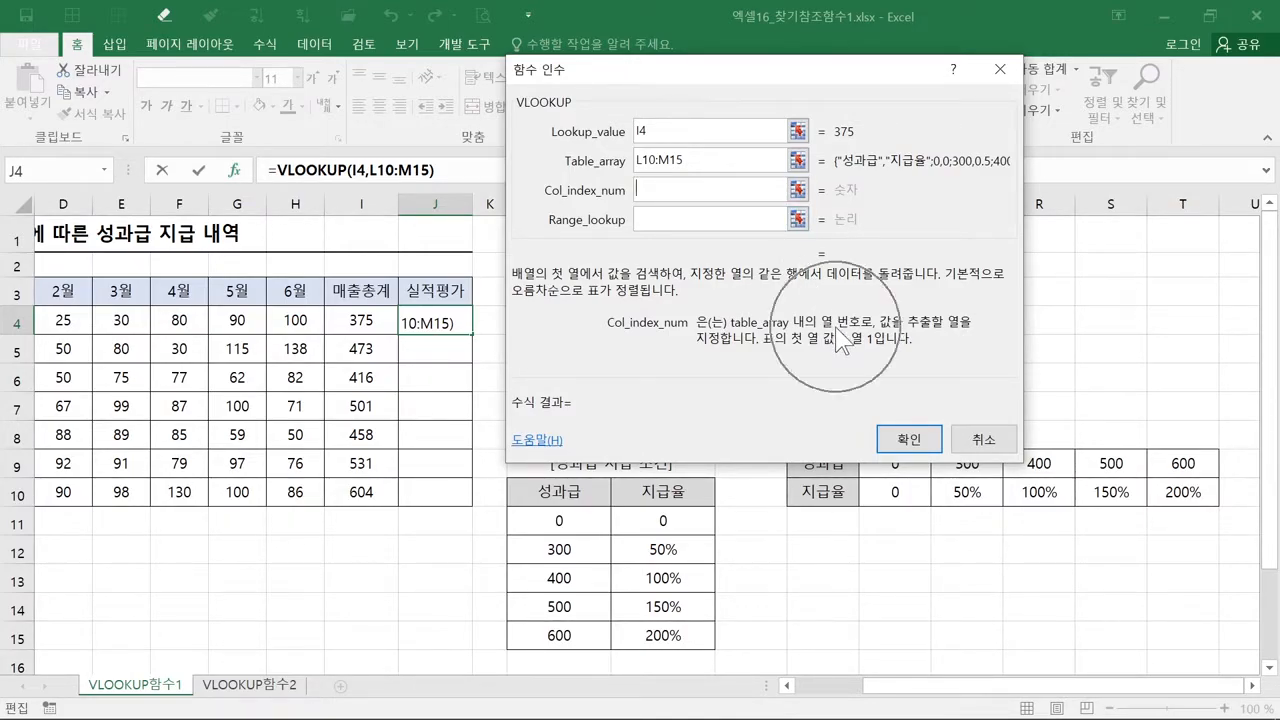
key(ctrl)
key(ctrl)
key(ctrl)
key(ctrl)
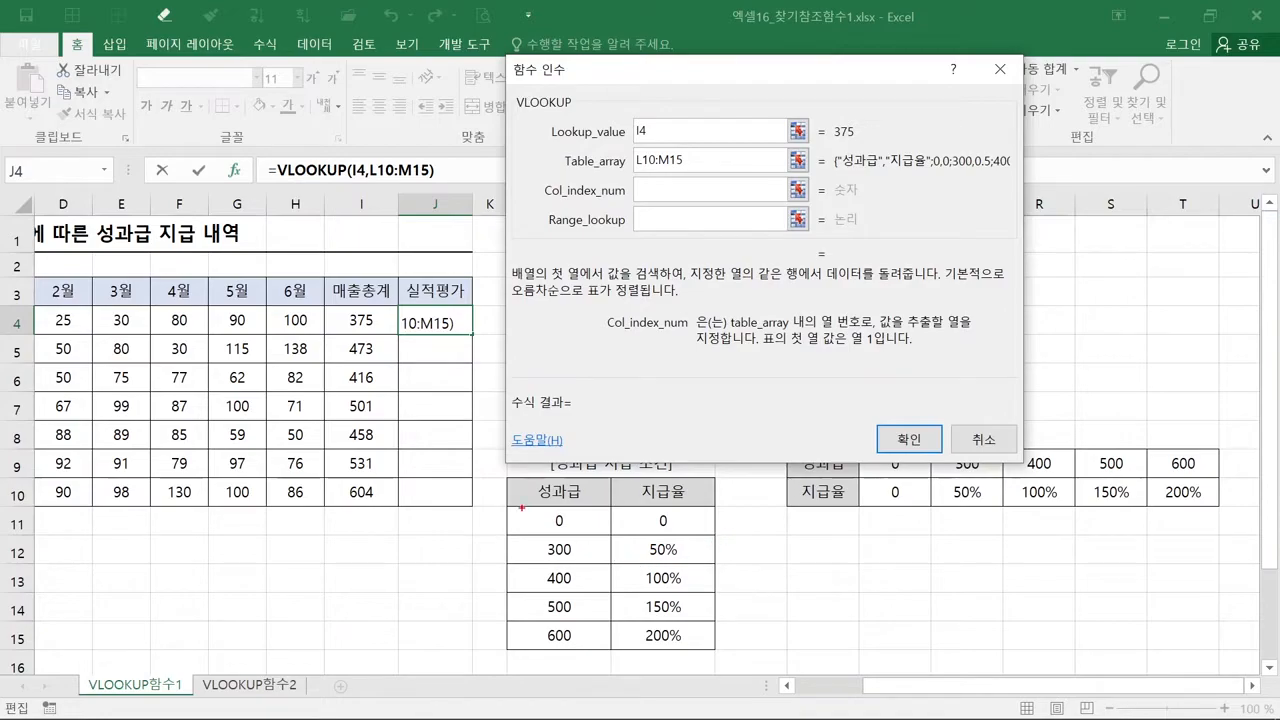
mouse_move(505, 478)
mouse_down()
mouse_move(656, 645)
mouse_move(731, 663)
mouse_up()
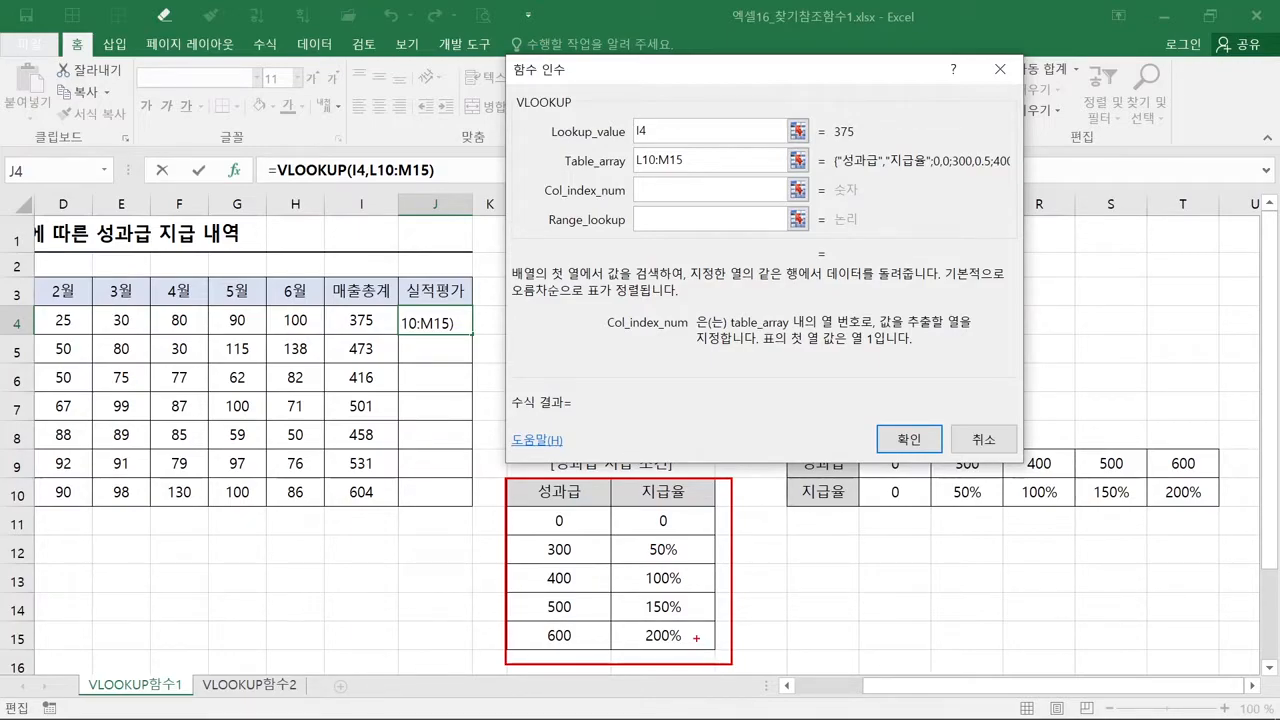
drag(574, 517, 548, 558)
mouse_move(650, 540)
mouse_down()
mouse_move(674, 529)
mouse_move(664, 560)
mouse_move(688, 563)
mouse_up()
key(Escape)
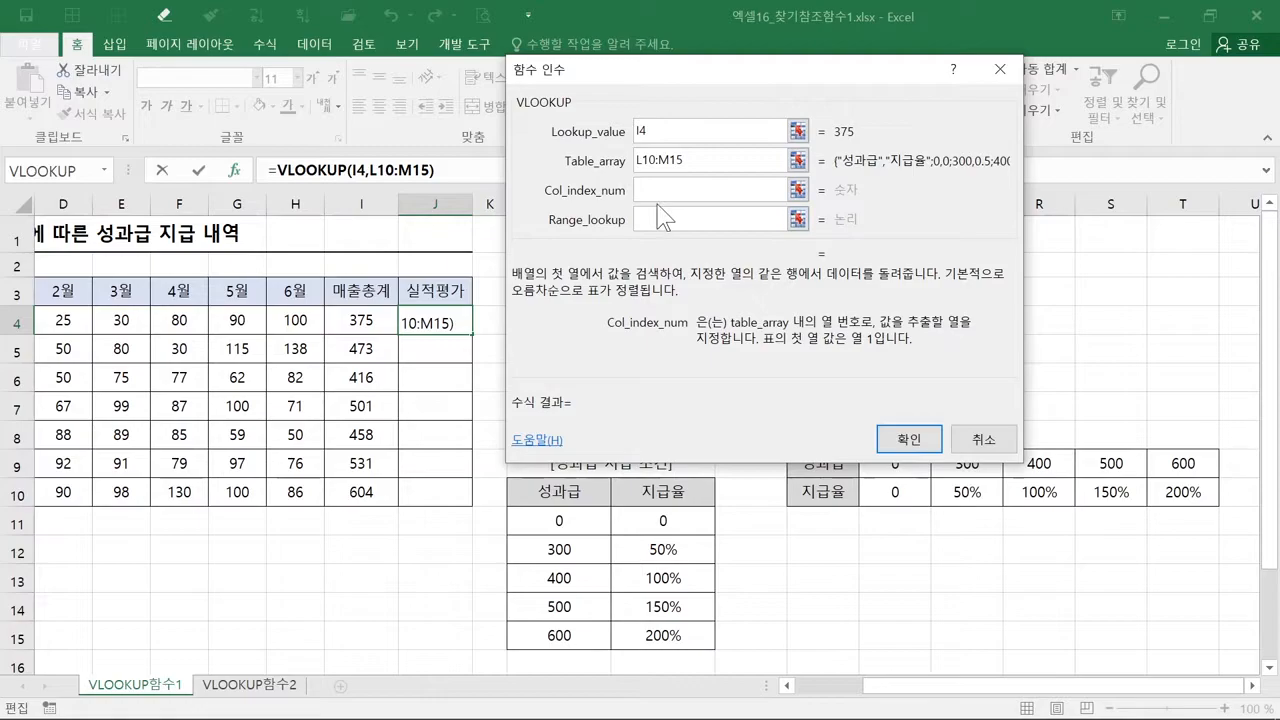
key(ctrl)
text(2)
Set Range_lookup to 1 for an approximate match and enter the finished VLOOKUP formula in J4.
click(674, 219)
key(ctrl)
key(ctrl)
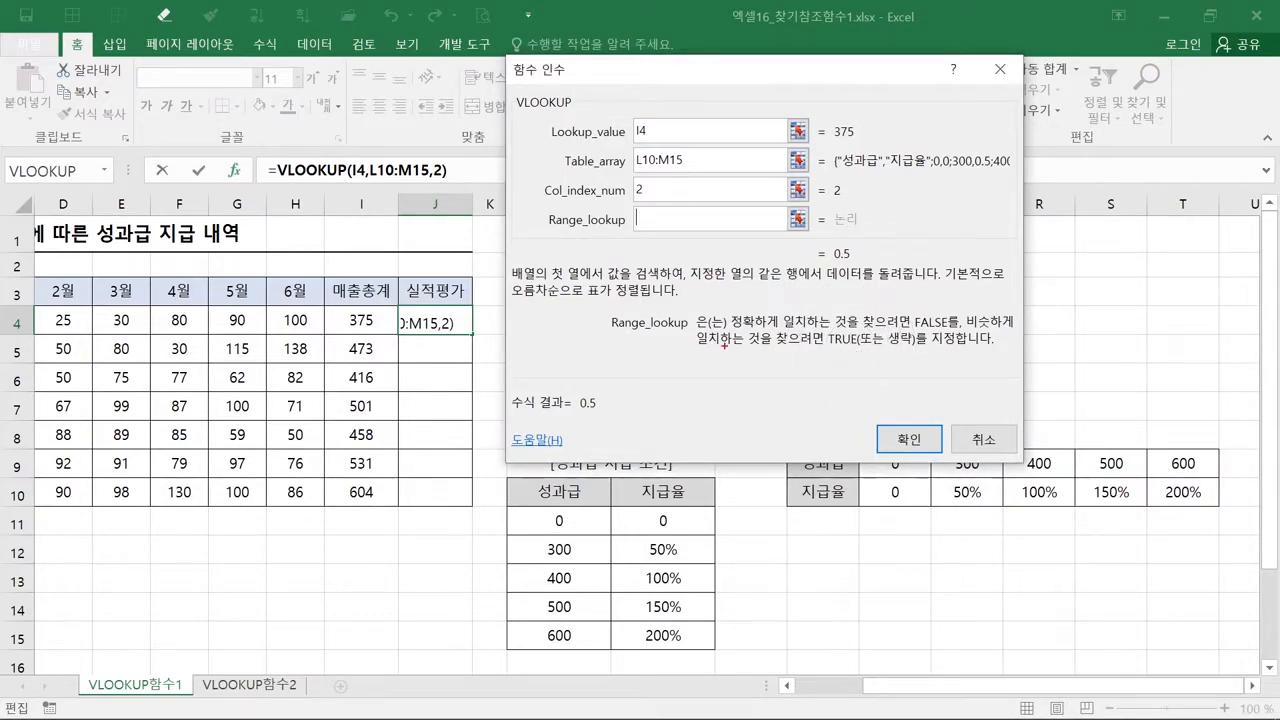
drag(318, 304, 392, 337)
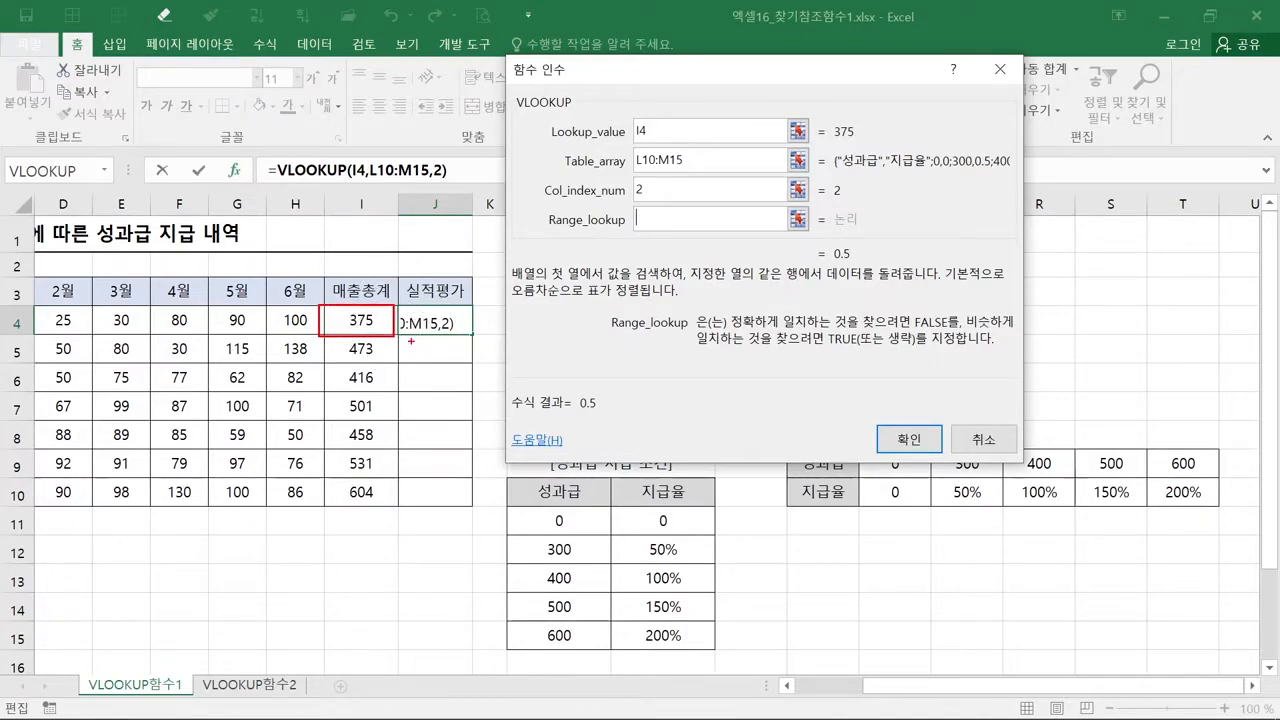
drag(503, 474, 718, 655)
mouse_move(509, 506)
mouse_down()
mouse_move(600, 613)
mouse_move(608, 650)
mouse_up()
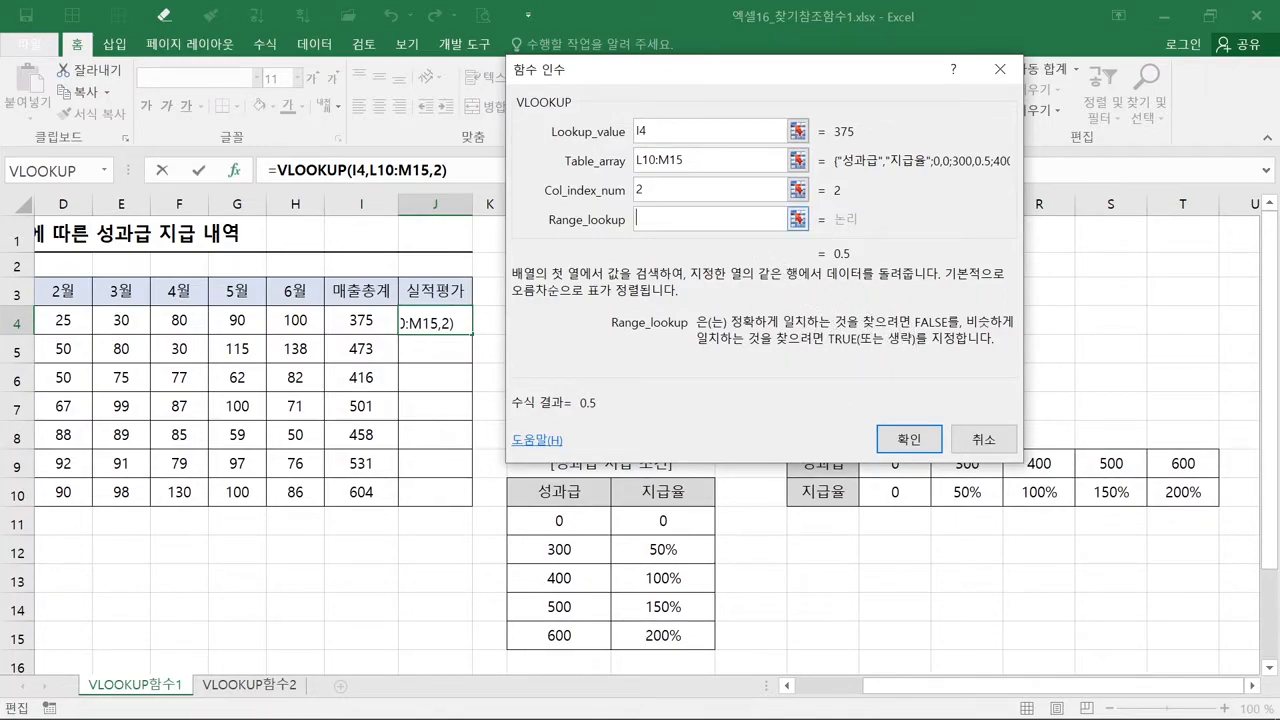
text(1)
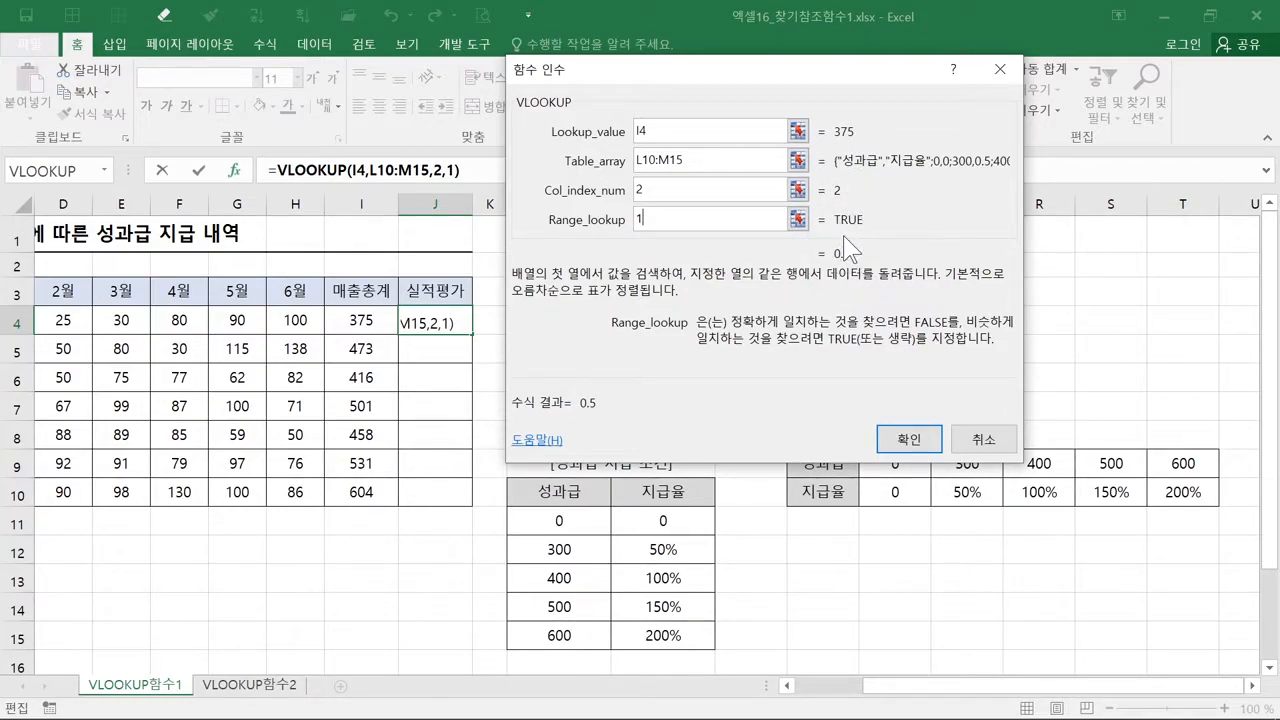
click(891, 437)
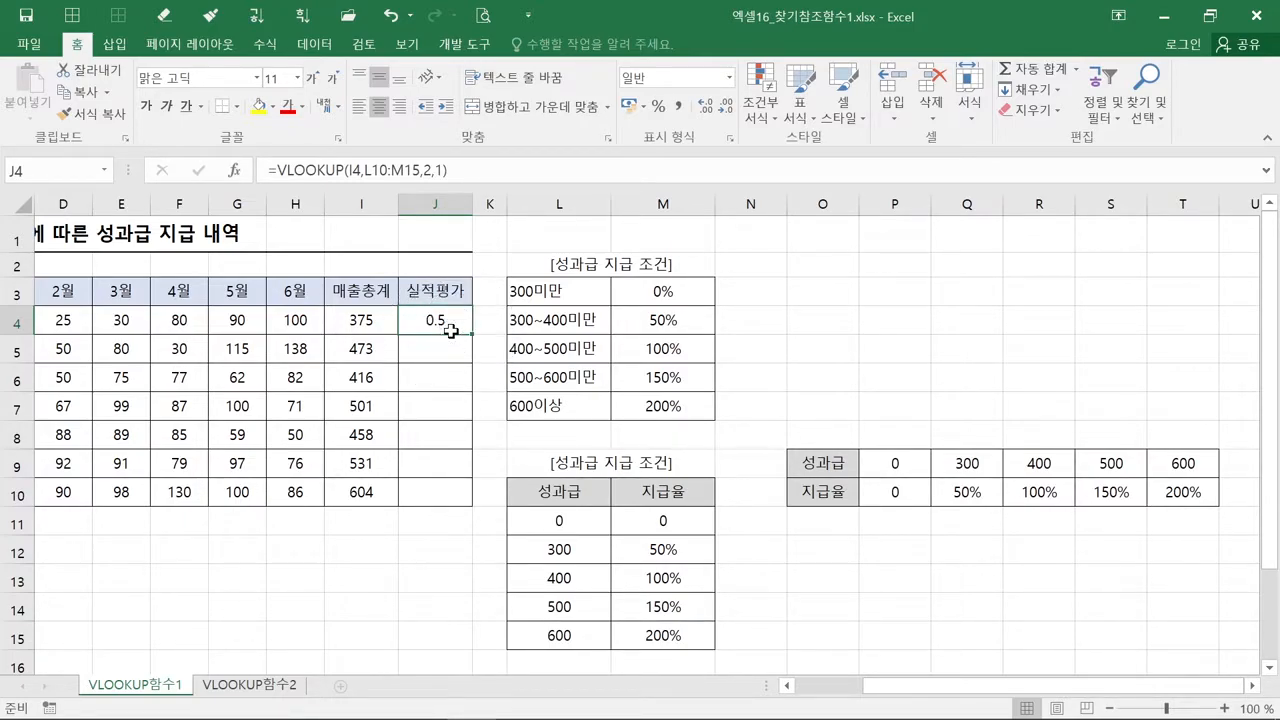
Format the 실적평가 result in J4 as a percentage.
click(660, 114)
click(660, 114)
click(660, 114)
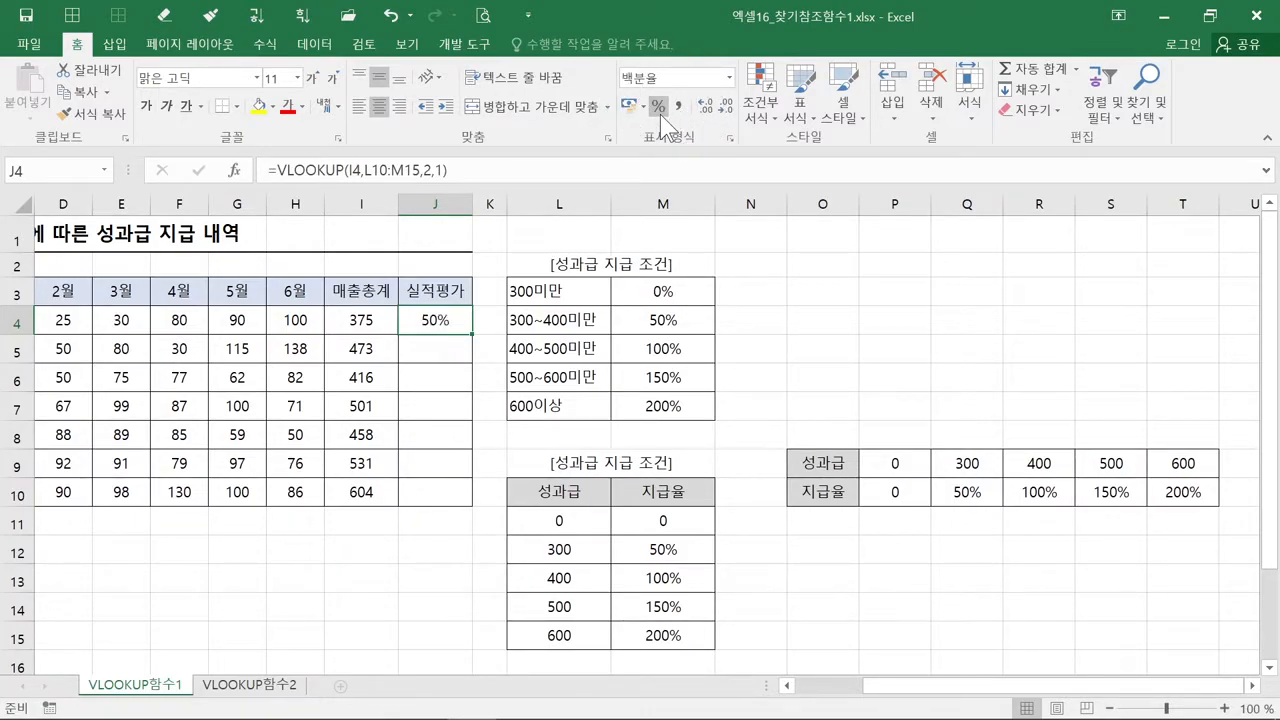
key(ctrl)
key(ctrl)
key(ctrl)
key(ctrl)
key(ctrl)
key(ctrl)
key(ctrl)
key(ctrl)
key(ctrl)
key(ctrl)
key(ctrl)
key(ctrl)
key(ctrl)
key(ctrl)
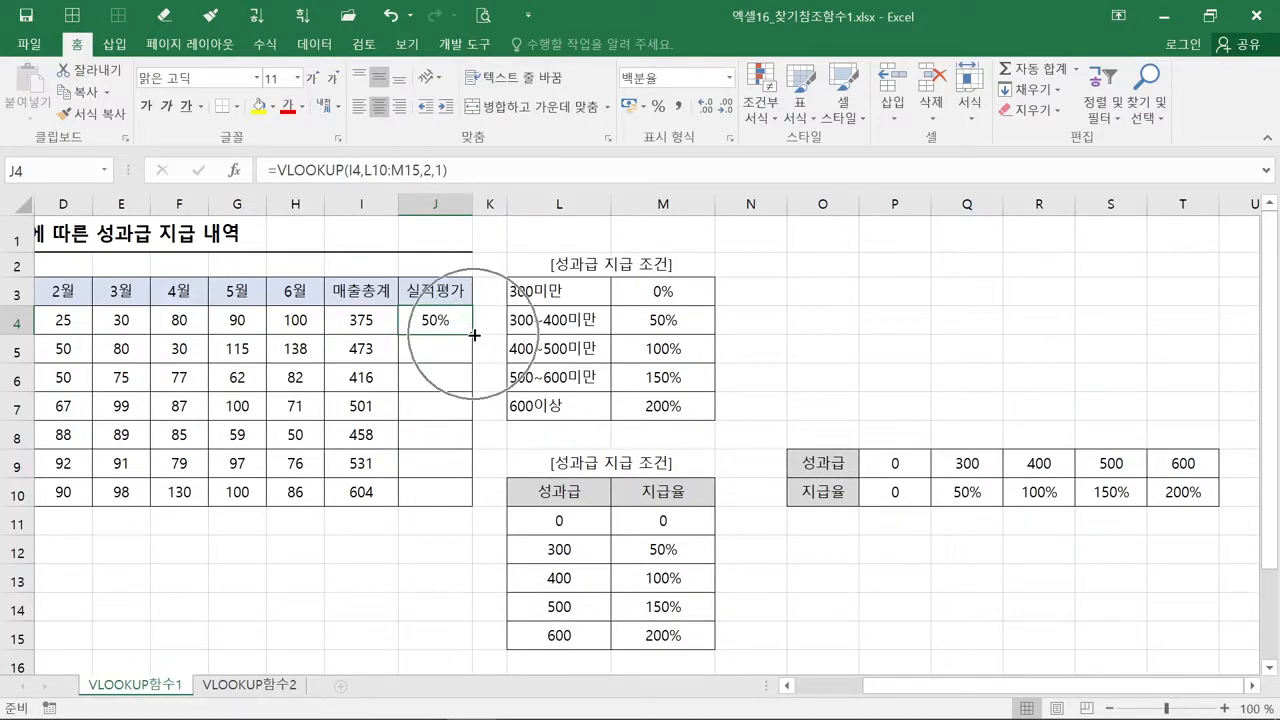
Fill the VLOOKUP formula from J4 down the 실적평가 column to J10.
key(ctrl)
click(474, 335)
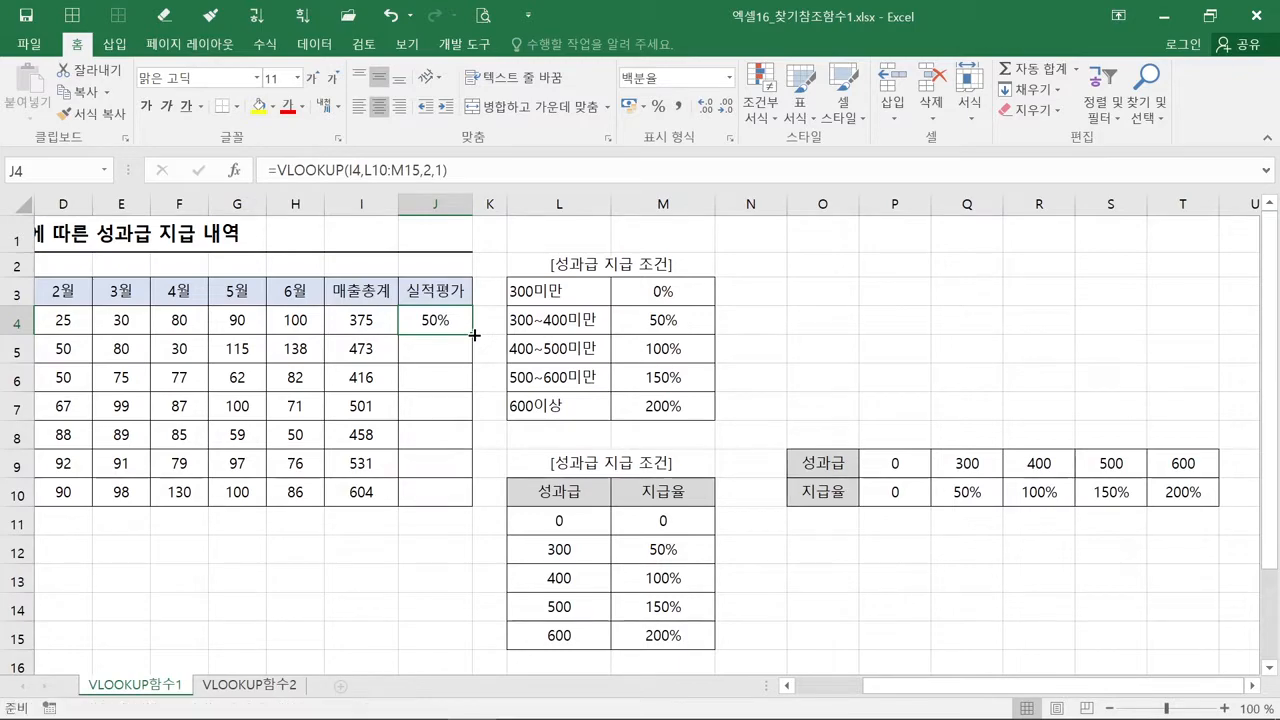
double_click(474, 335)
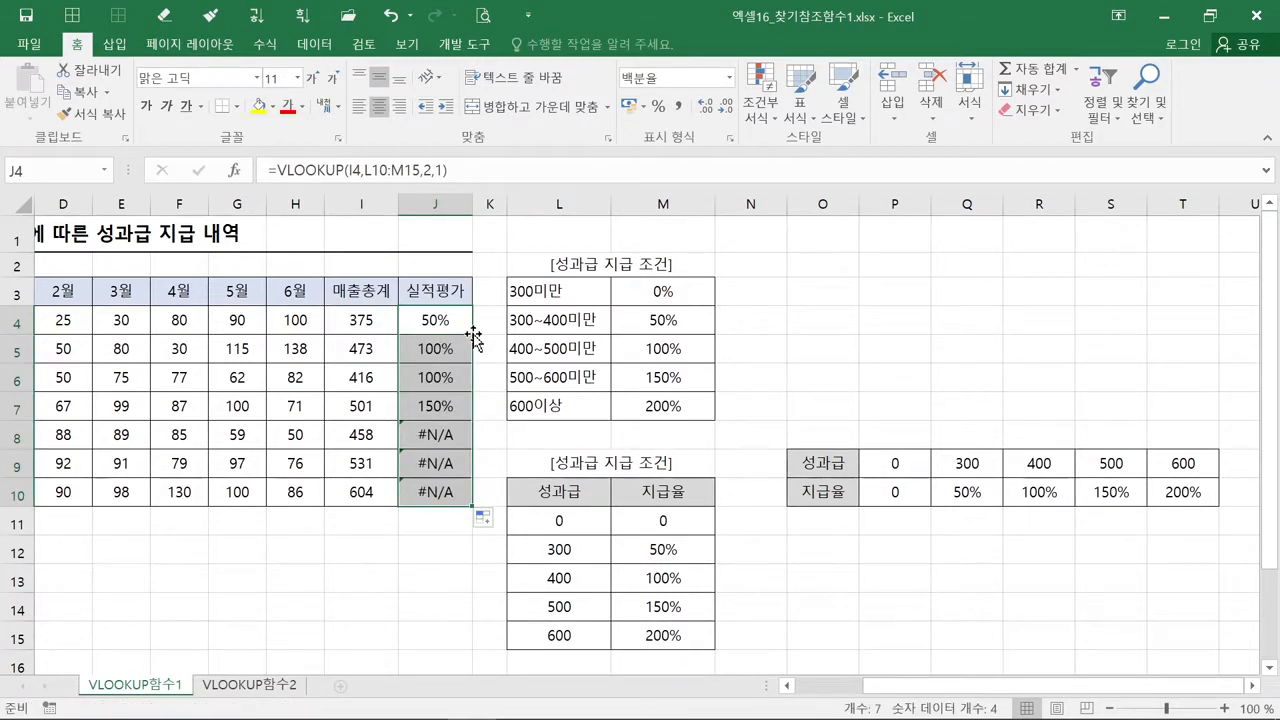
Inspect the table_array range and other arguments of the copied VLOOKUP formula in J8 against the condition table.
click(460, 443)
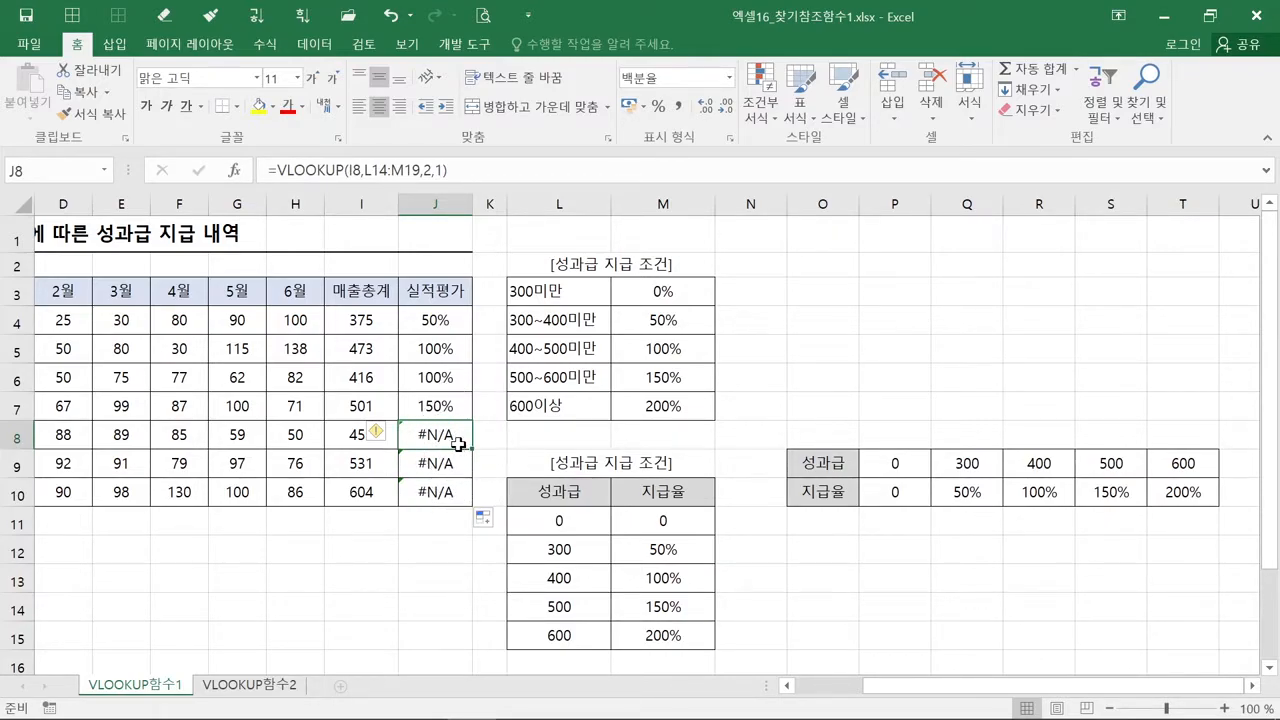
double_click(453, 444)
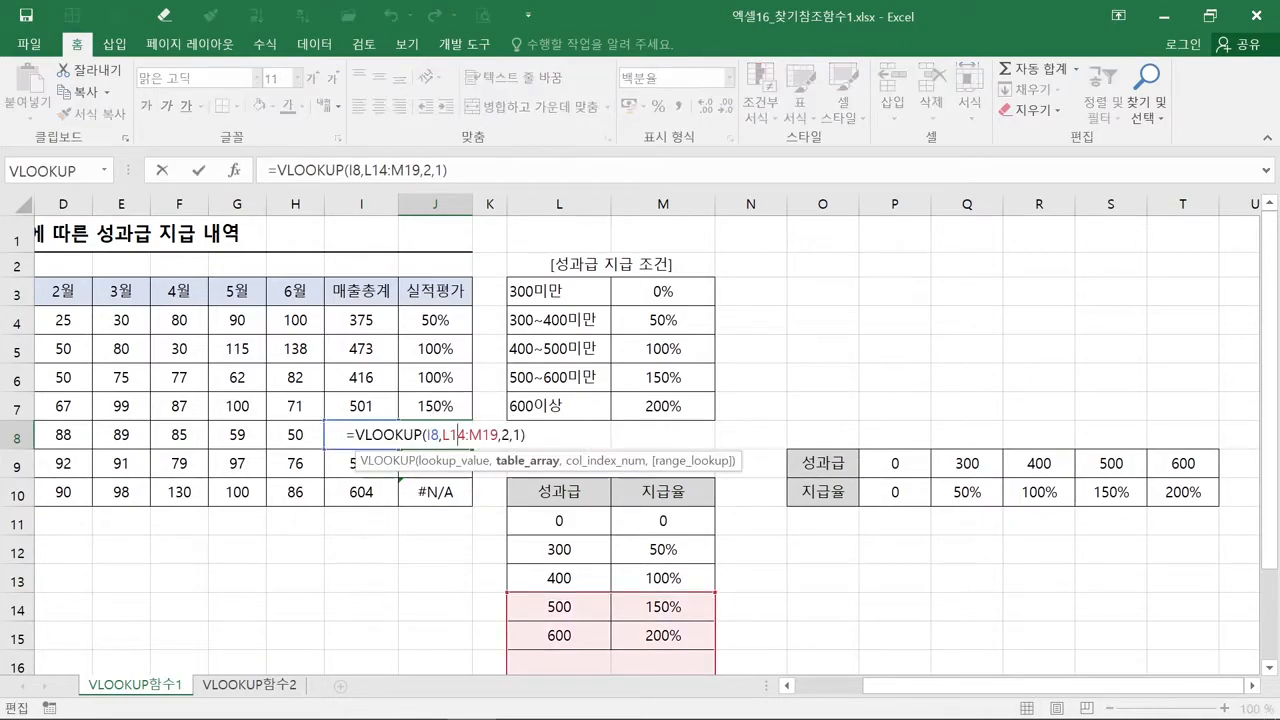
click(440, 461)
click(532, 463)
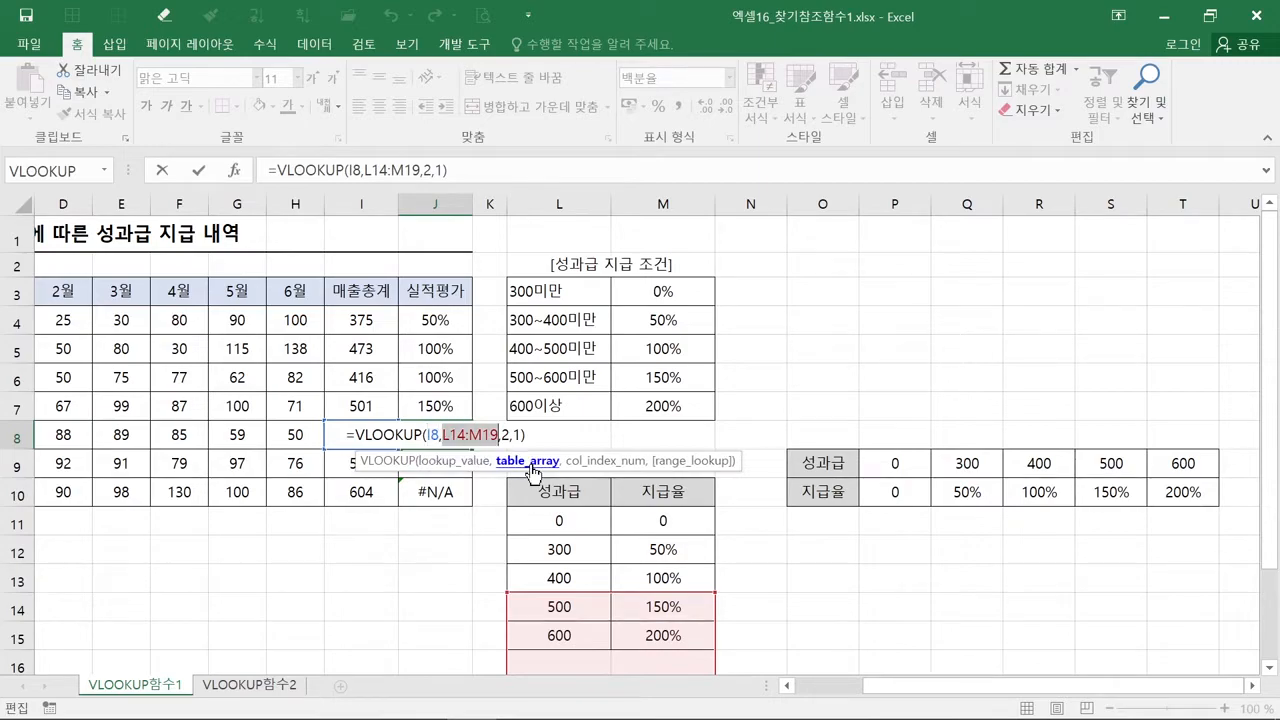
click(588, 463)
click(694, 462)
click(600, 462)
click(519, 462)
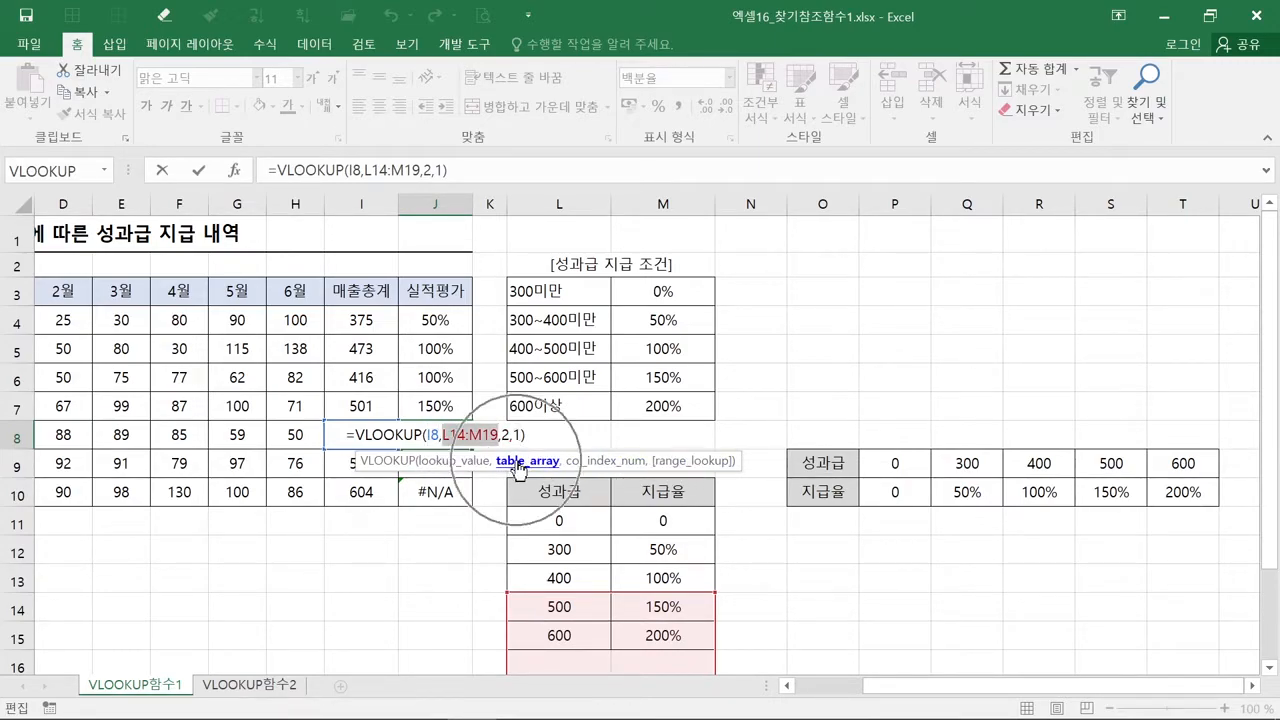
scroll(519, 466, down, 2)
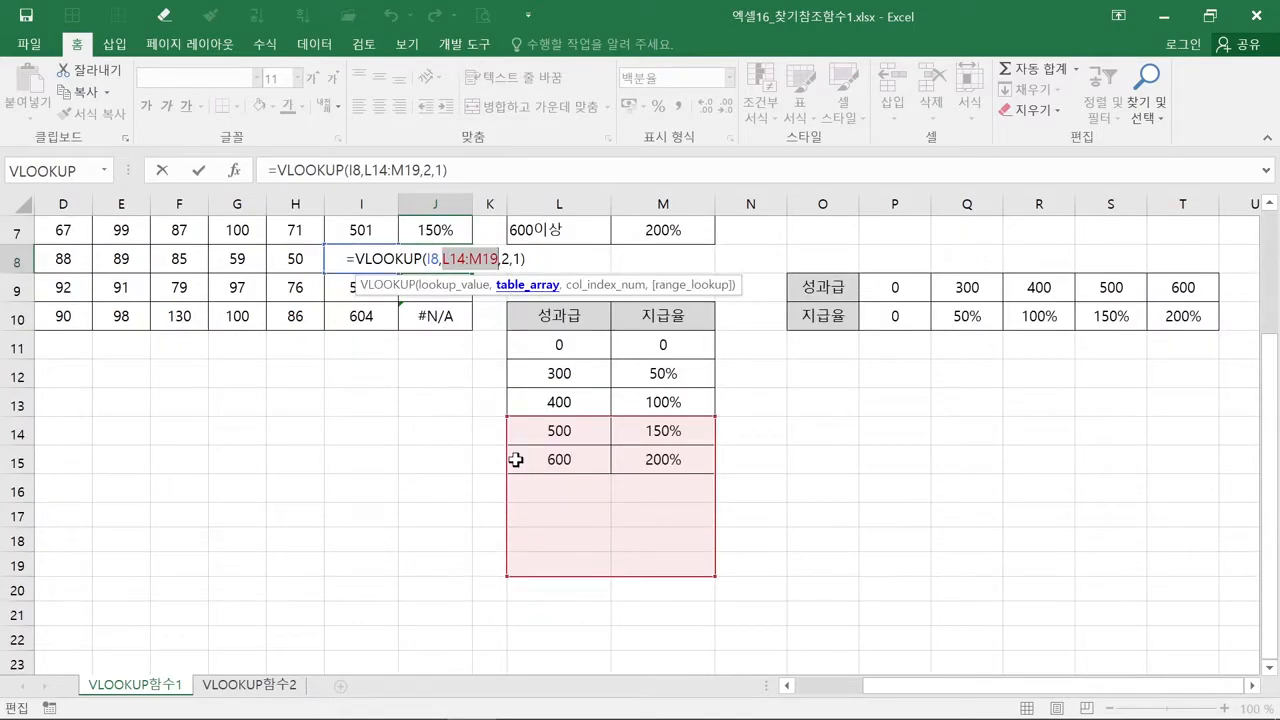
click(537, 291)
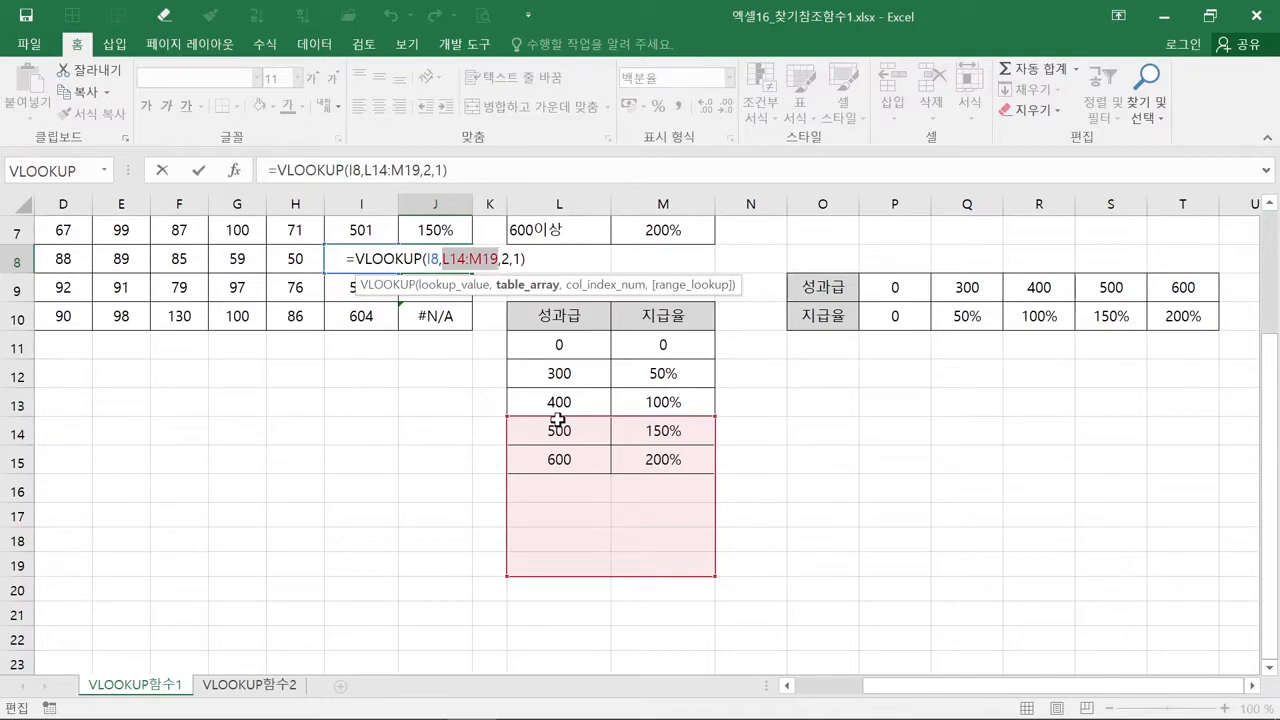
key(ctrl+Return)
scroll(558, 420, up, 2)
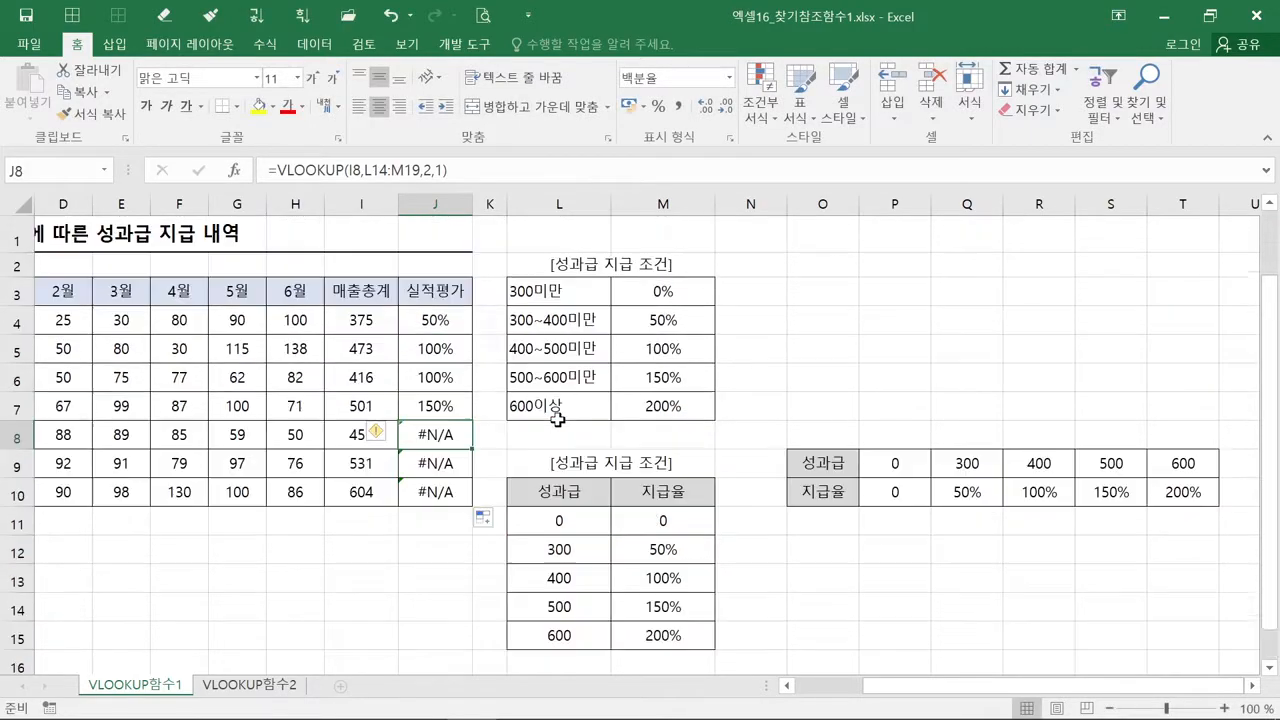
Make the Table_array of J4's VLOOKUP absolute as $L$10:$M$15 and refill the formula down to J10.
click(449, 320)
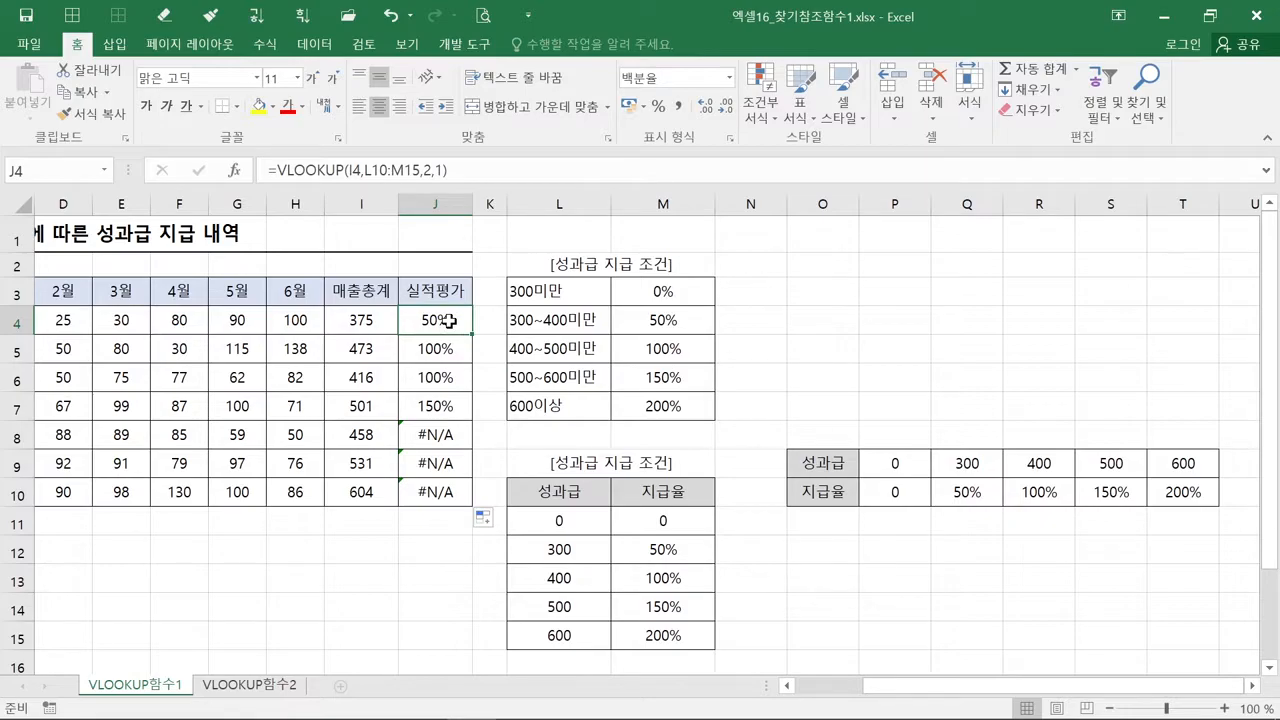
click(240, 171)
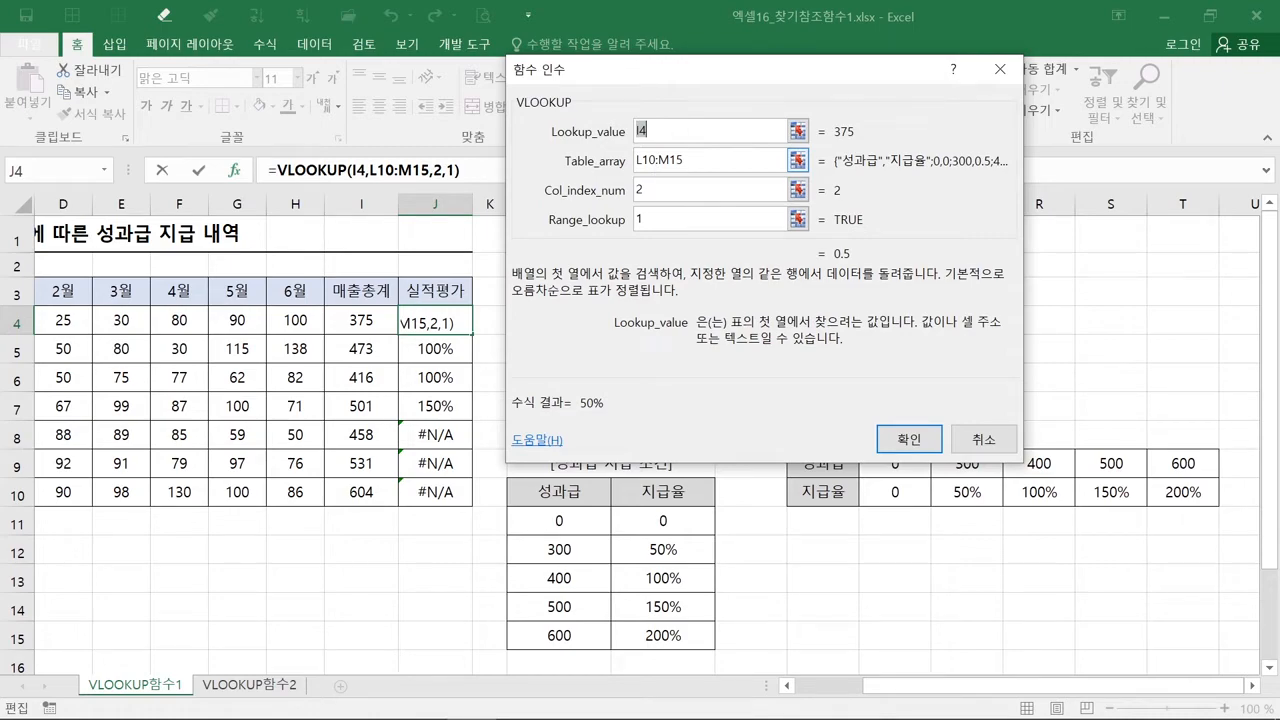
drag(700, 160, 634, 160)
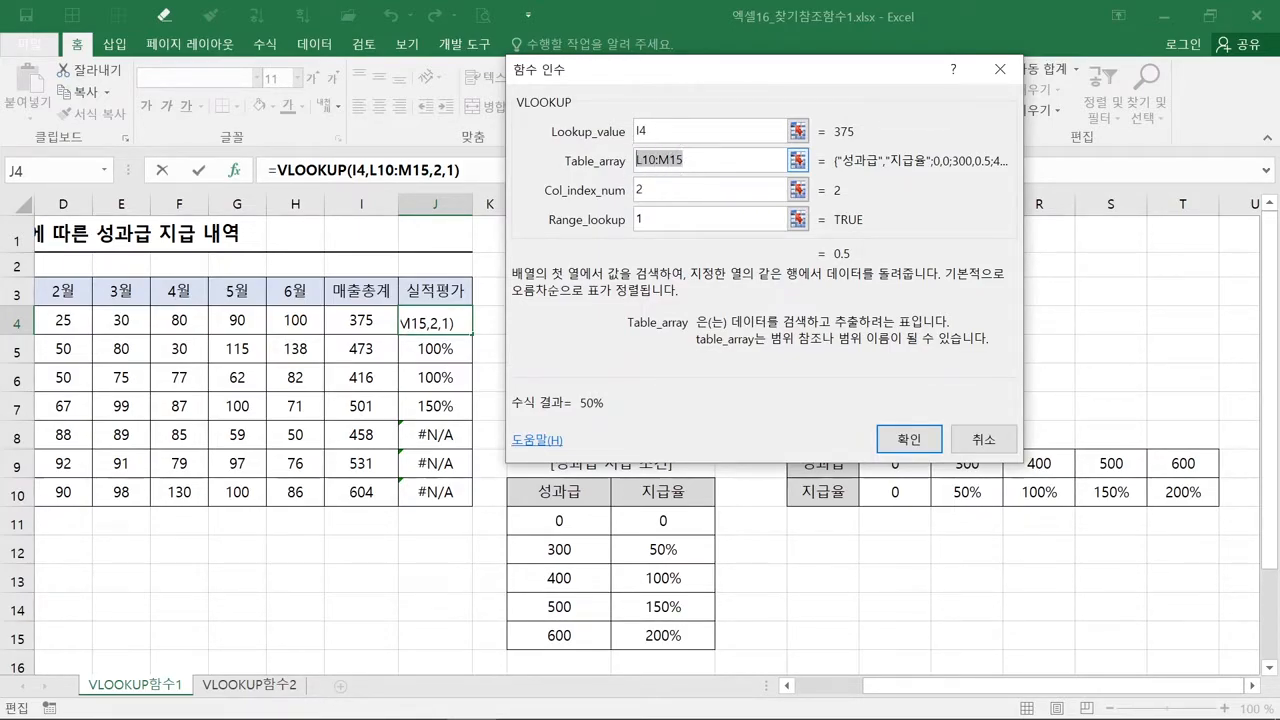
key(F4)
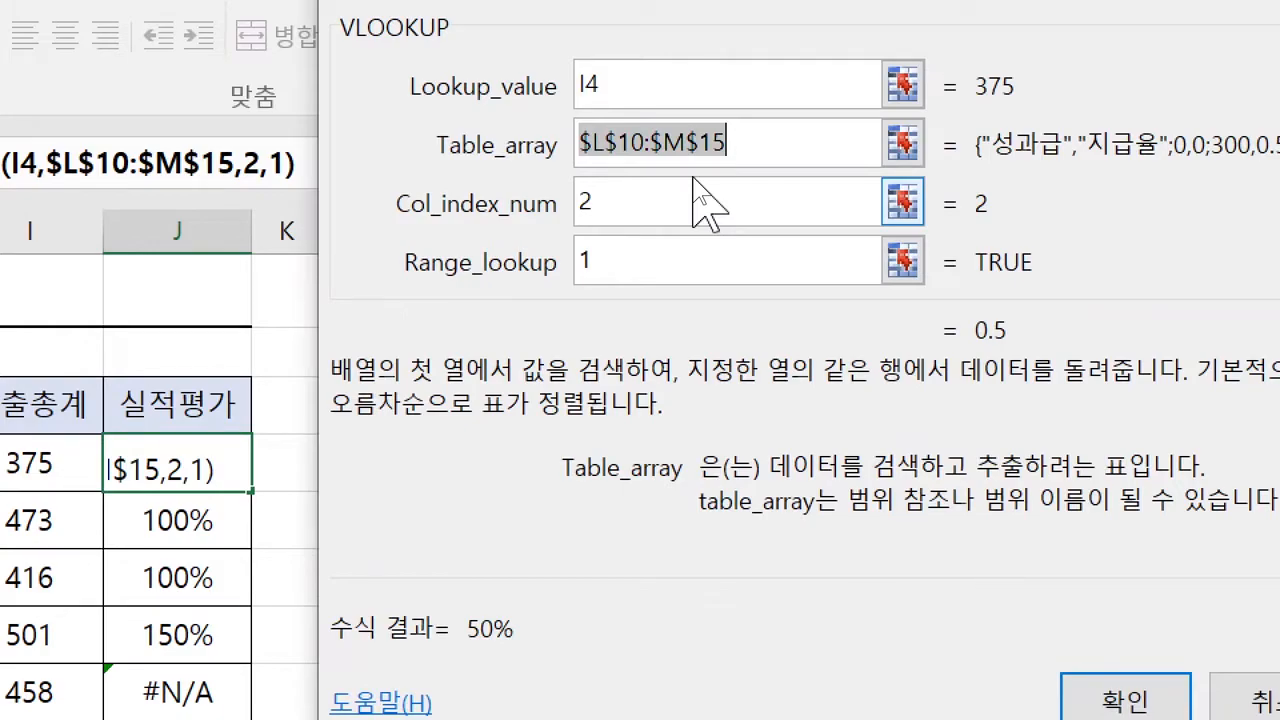
click(704, 205)
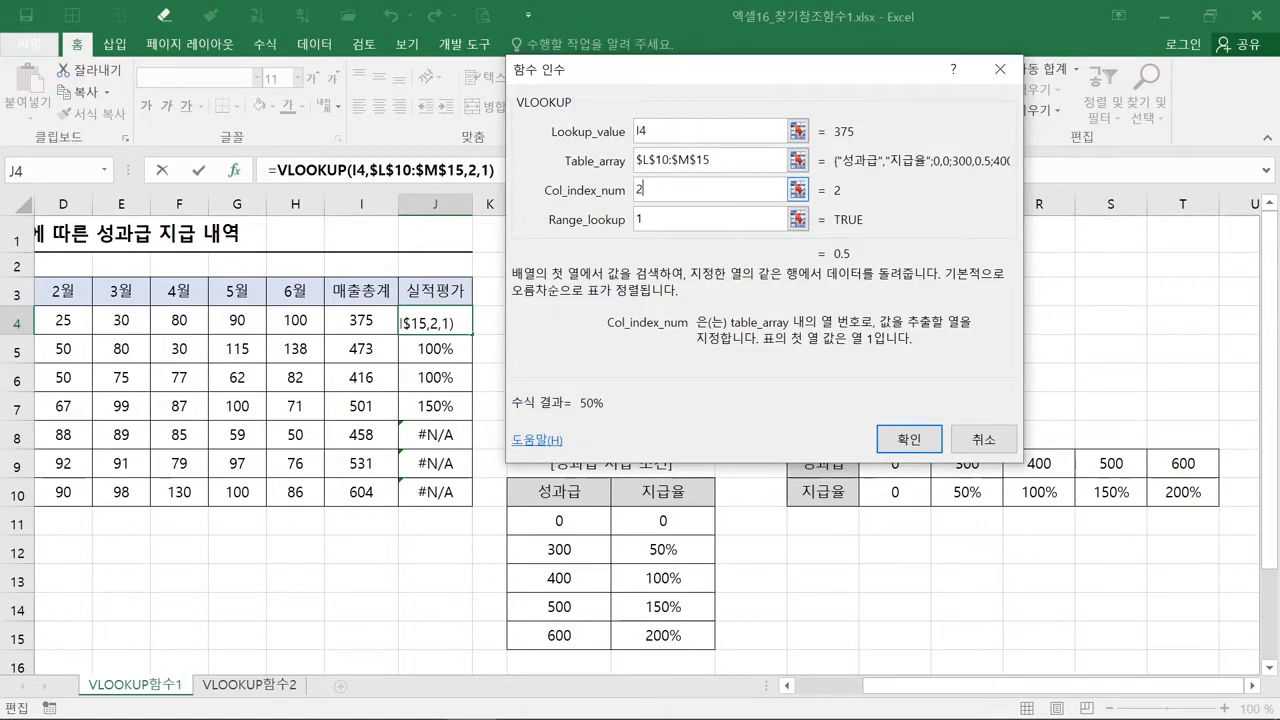
click(881, 436)
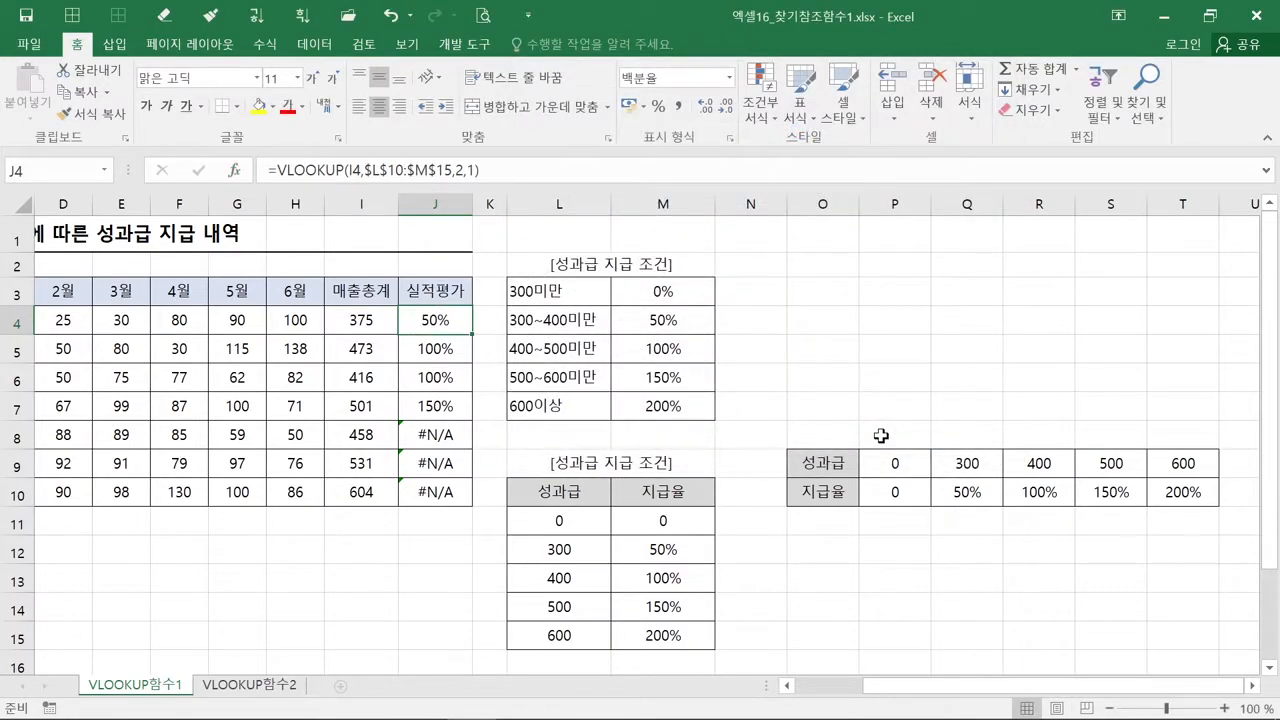
double_click(470, 337)
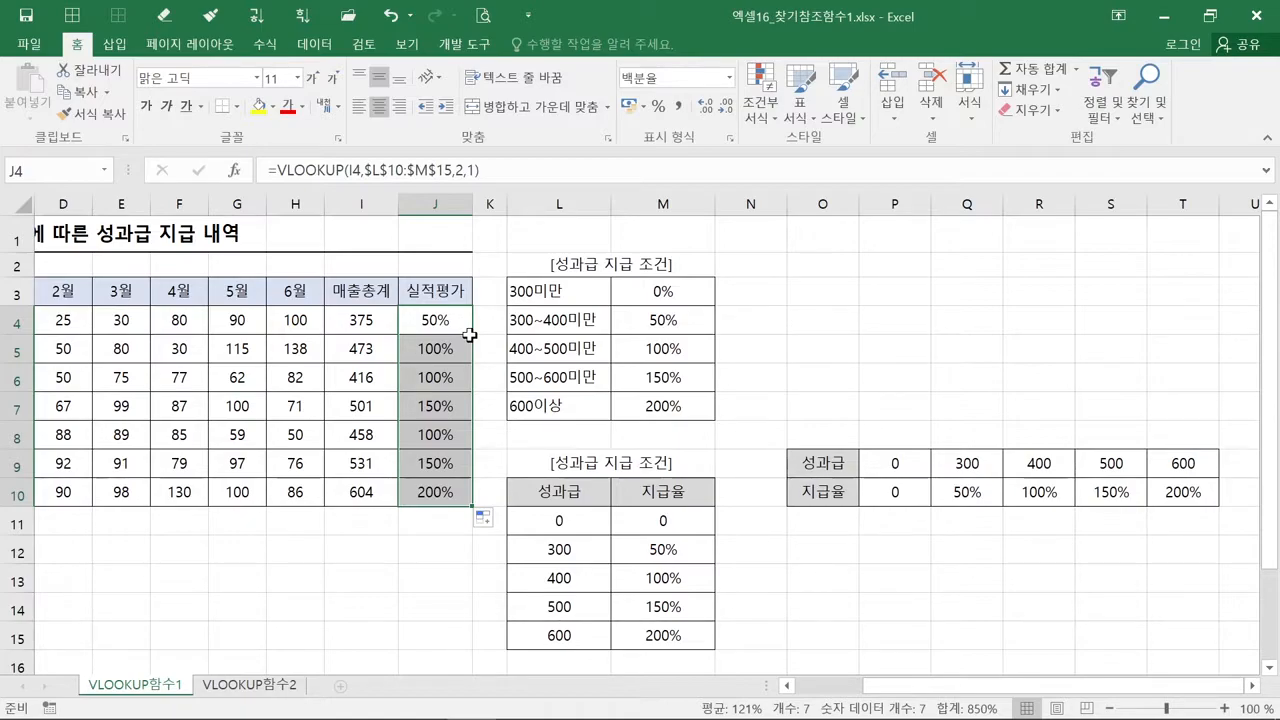
Check the table_array range in the refilled VLOOKUP formula in J9.
click(447, 459)
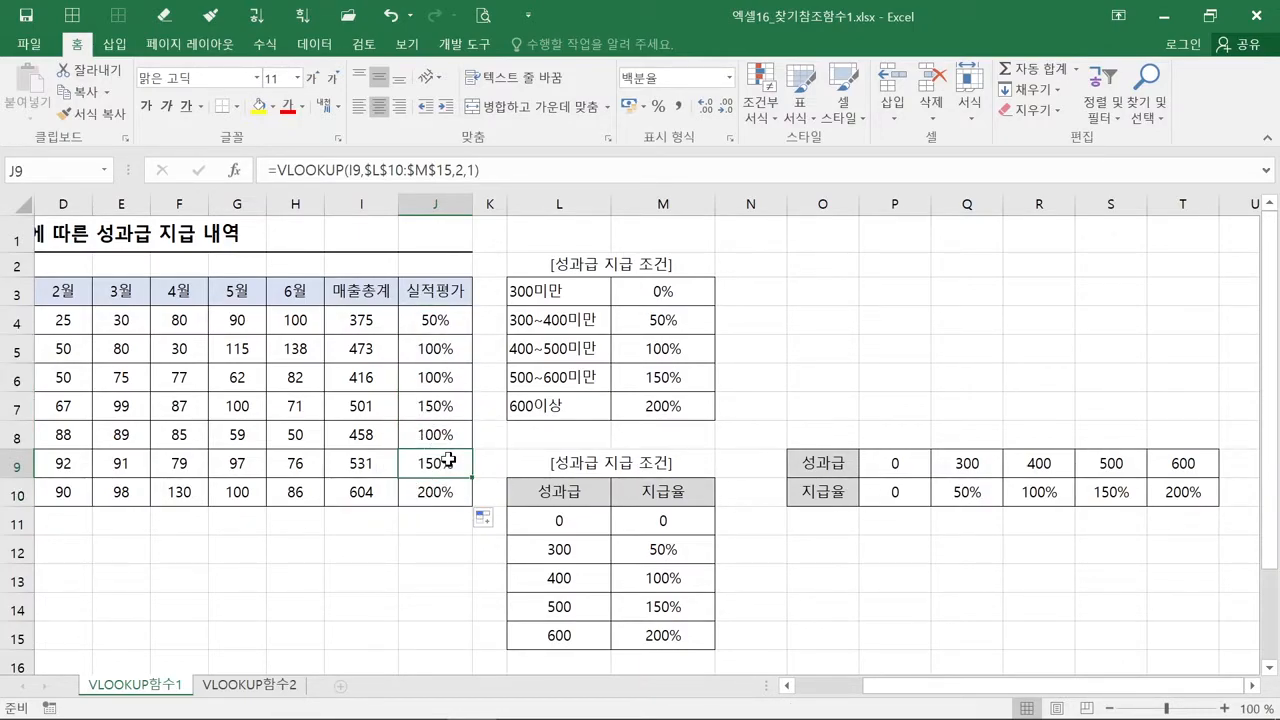
double_click(447, 459)
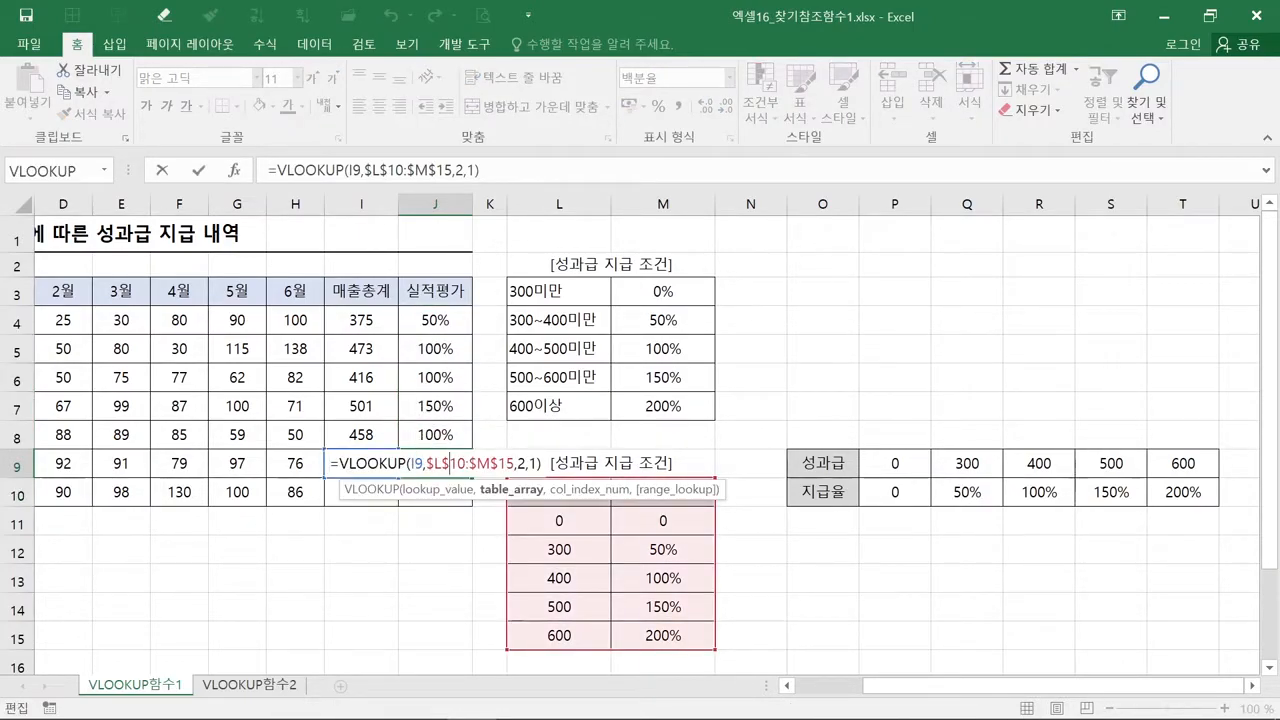
click(503, 497)
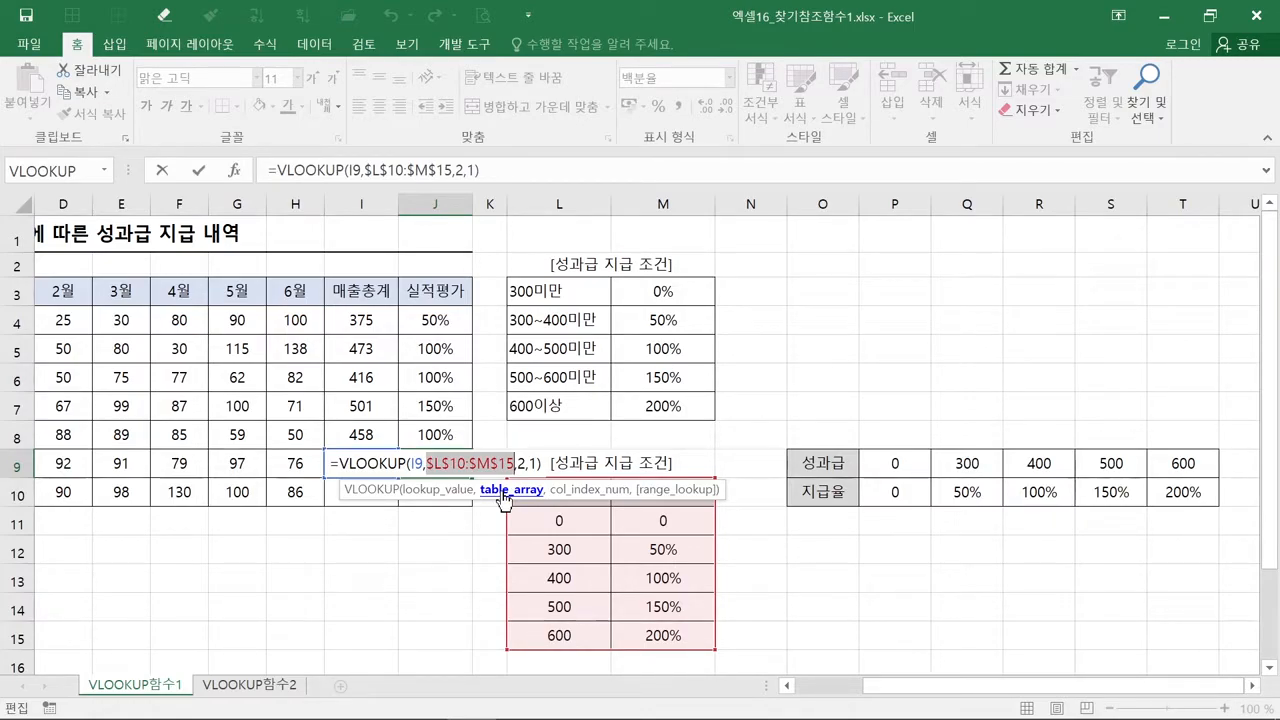
key(ctrl+Return)
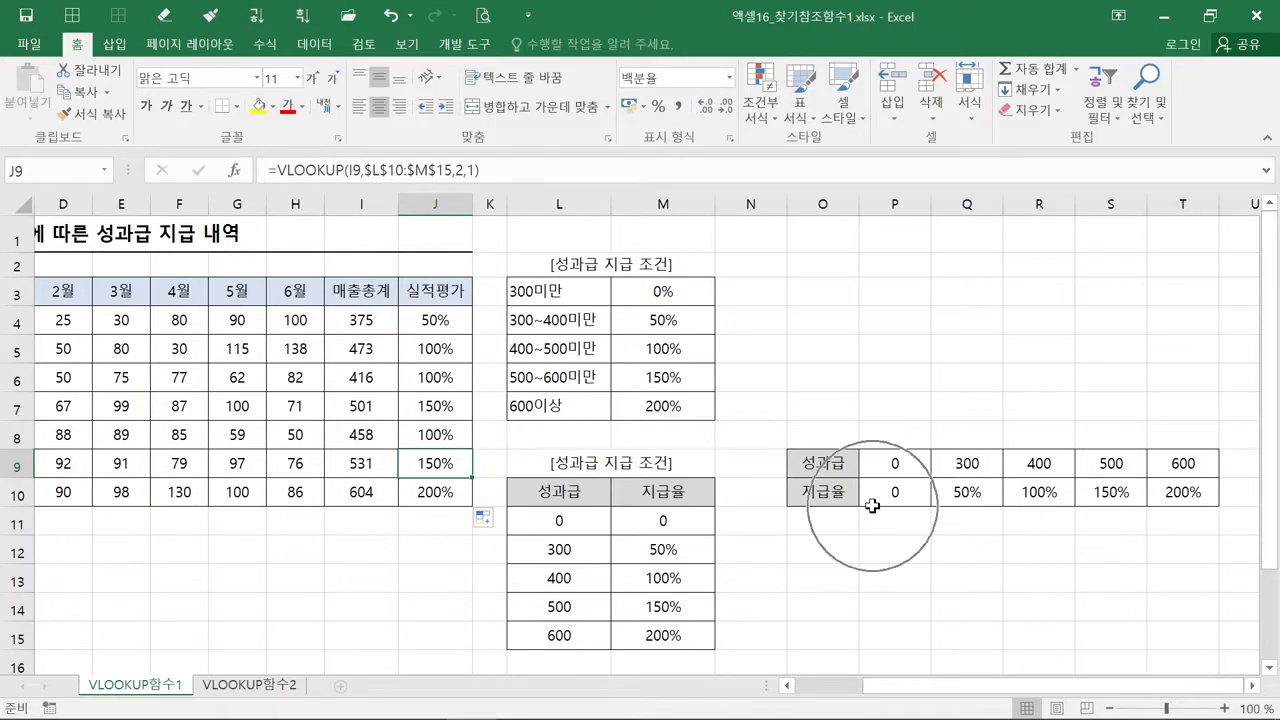
Insert a new blank column at K, directly after the 실적평가 column.
click(491, 200)
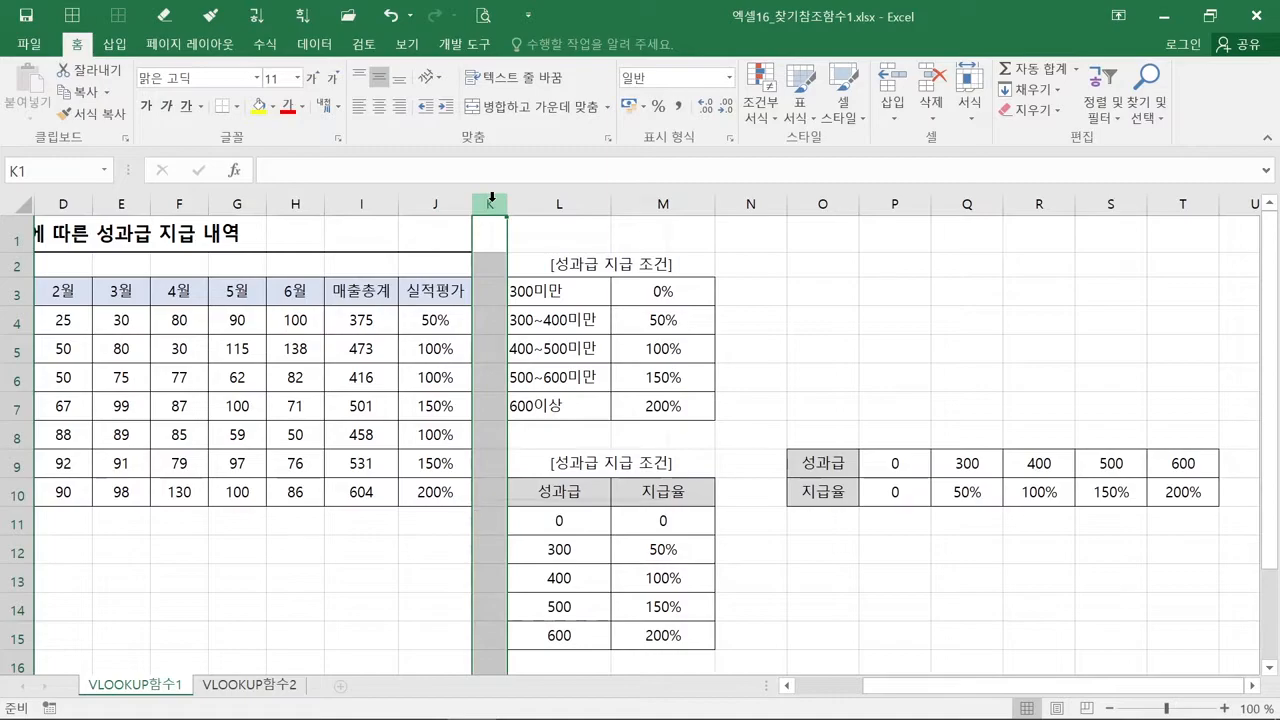
right_click(492, 202)
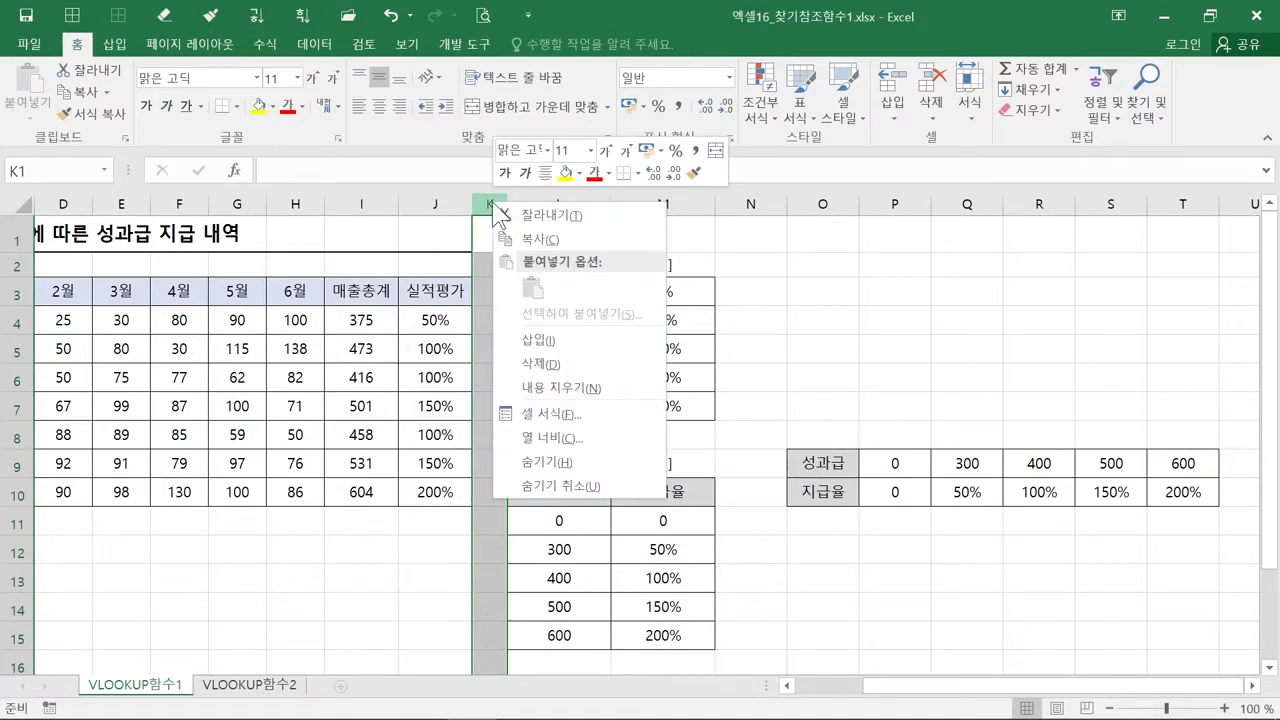
click(573, 340)
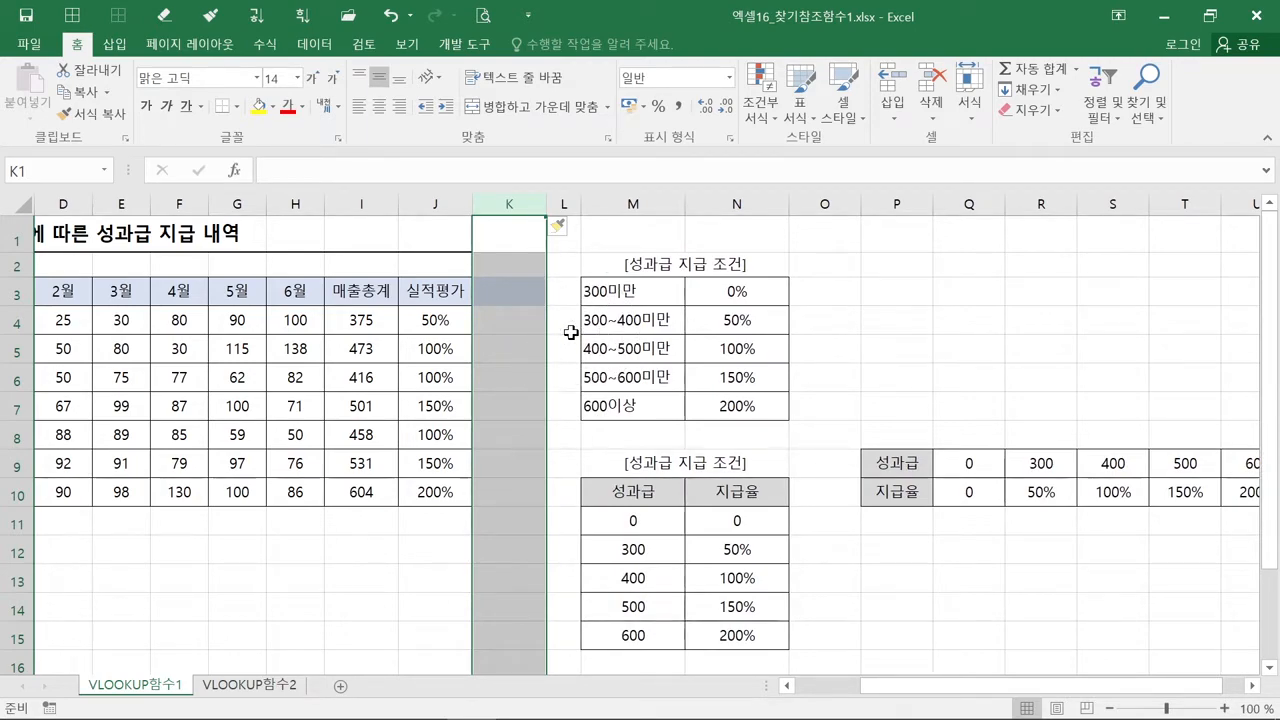
click(522, 300)
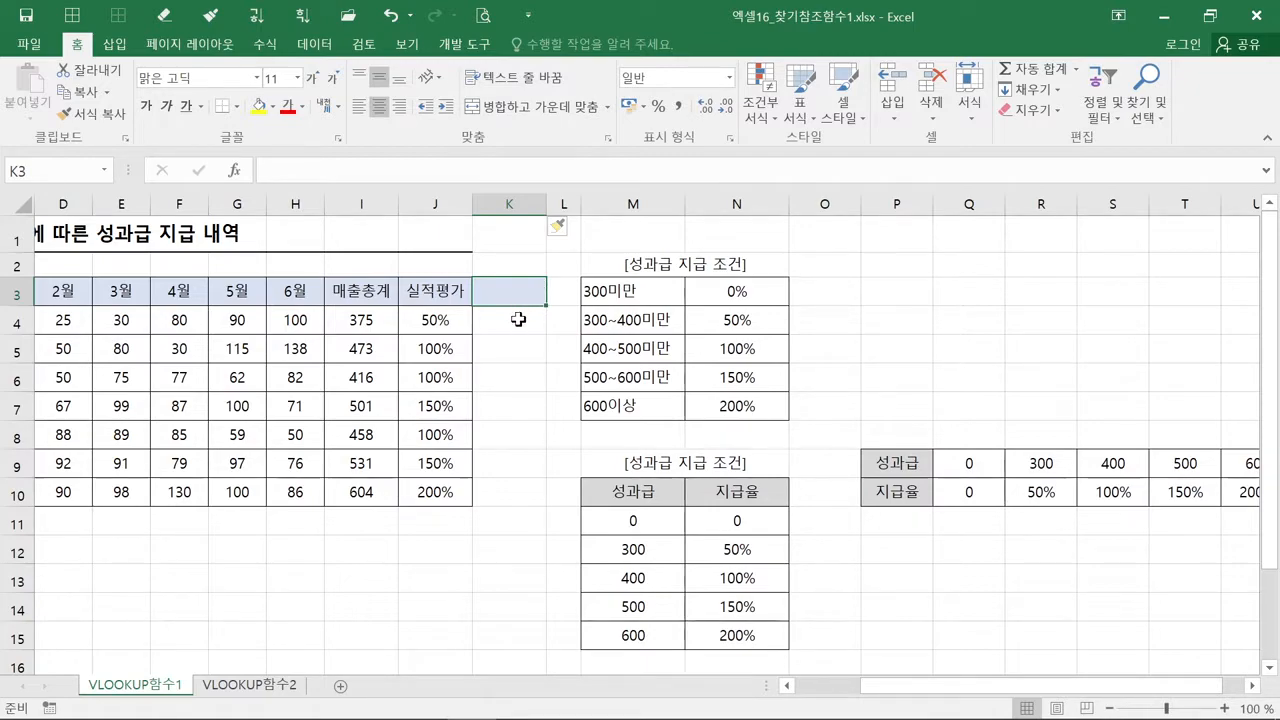
Start an HLOOKUP function in K4, choosing it from the 찾기/참조 영역 function category.
click(518, 319)
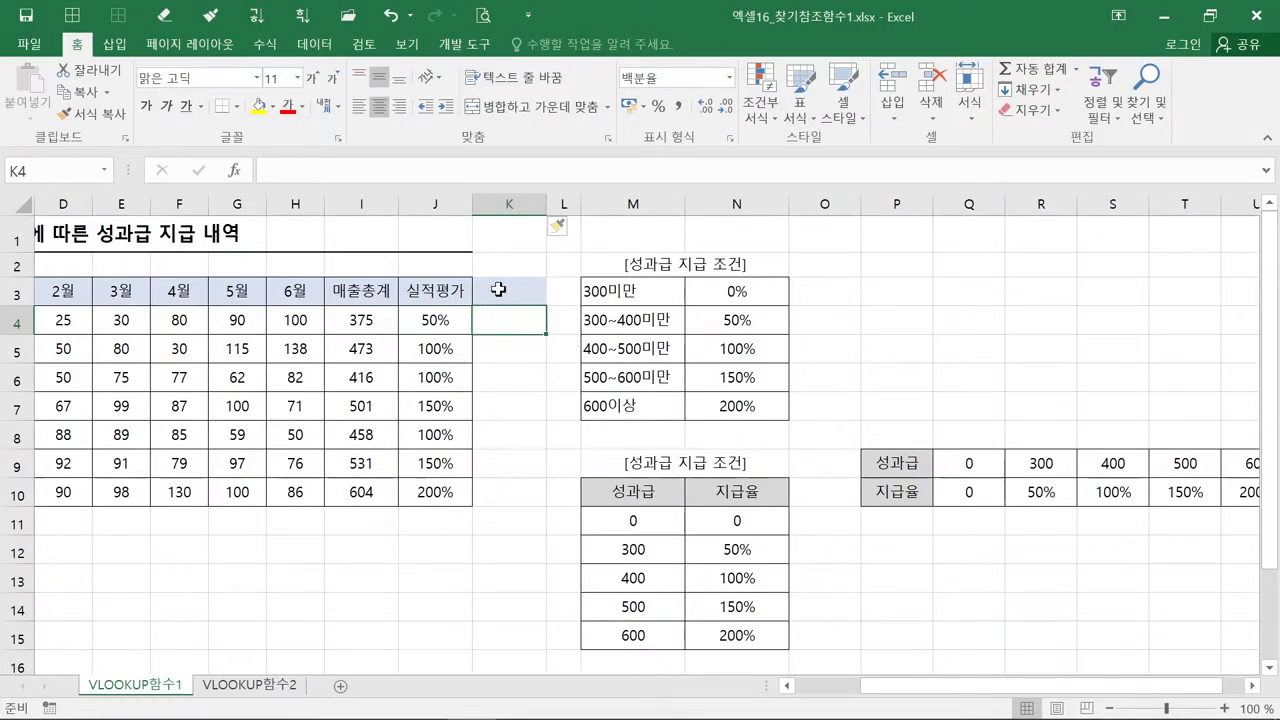
click(236, 171)
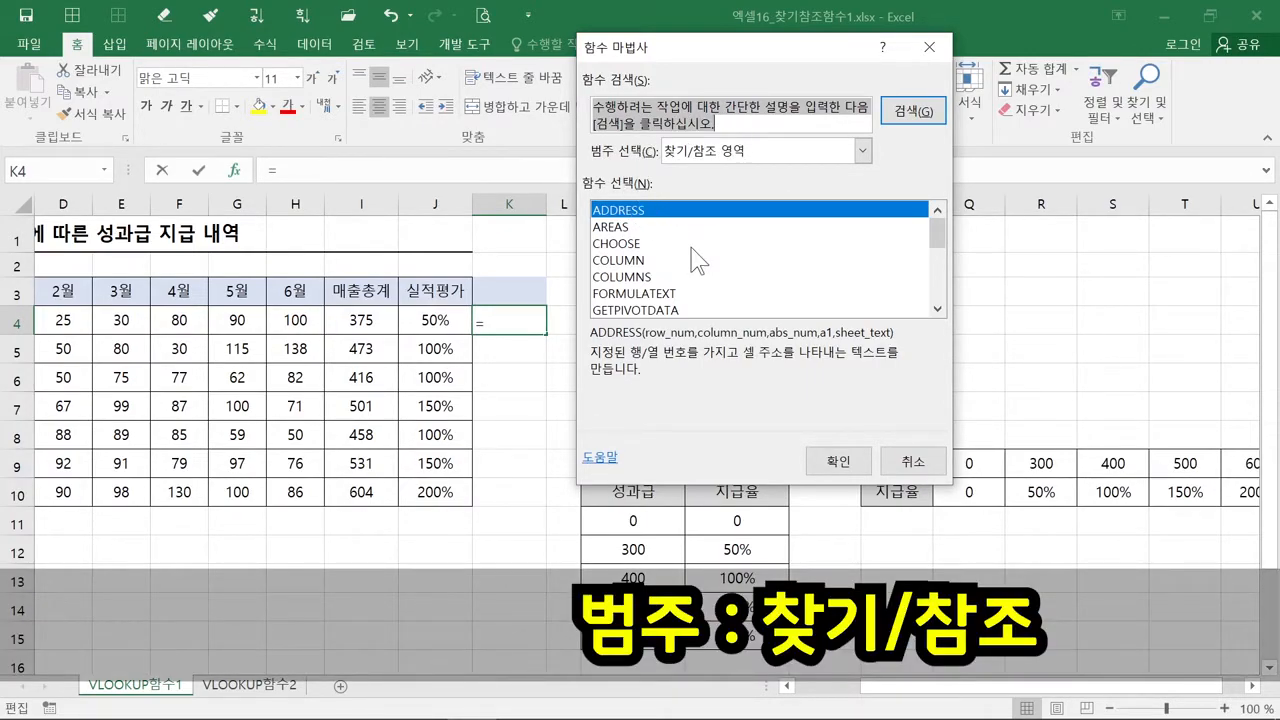
scroll(697, 260, down, 4)
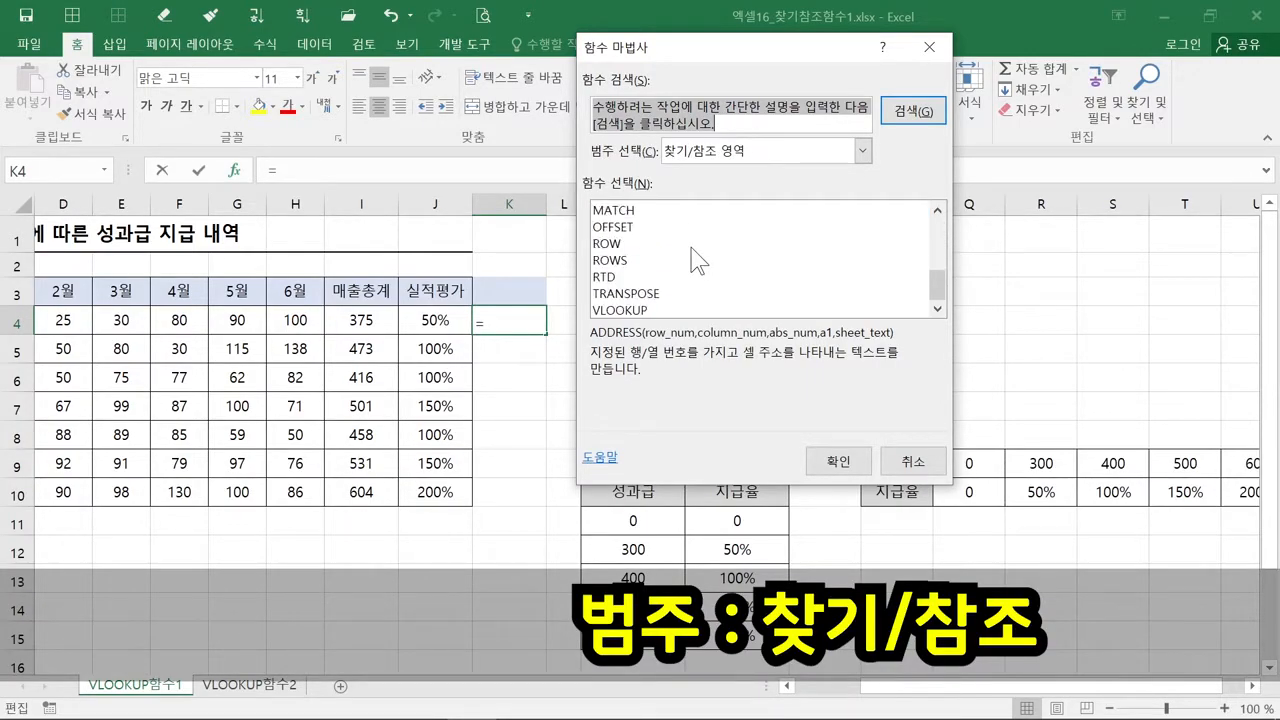
scroll(697, 260, up, 1)
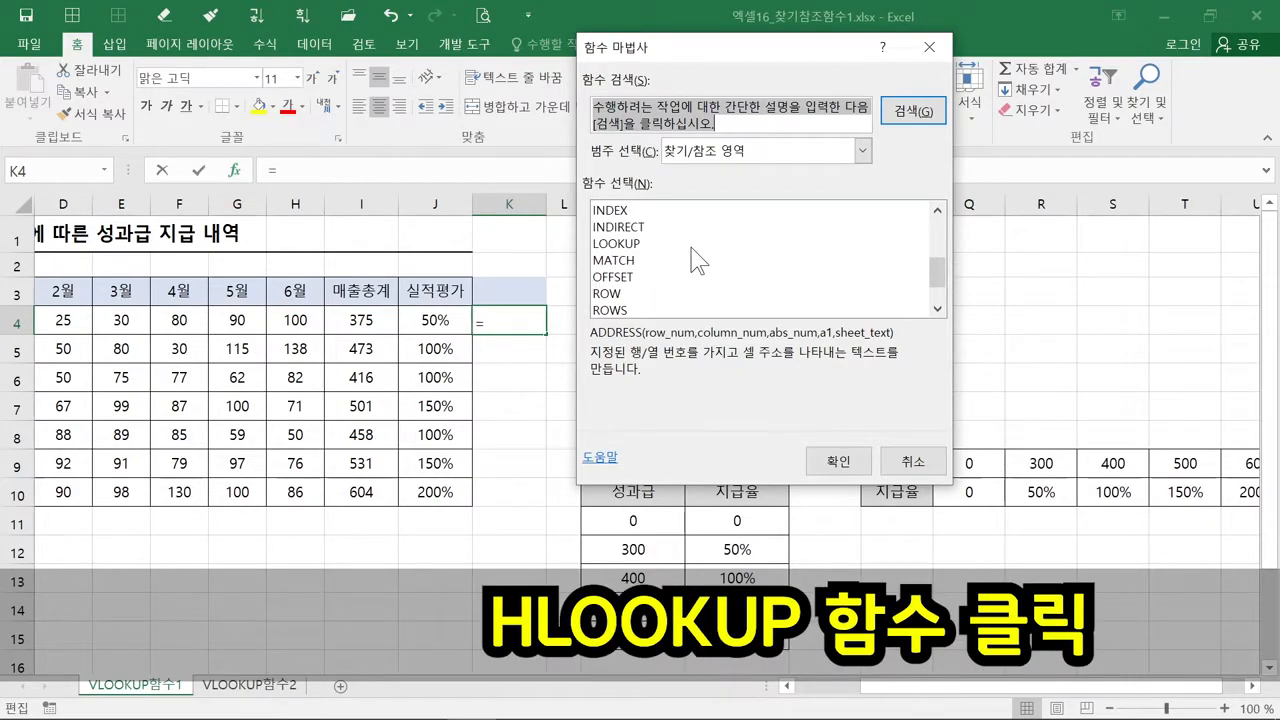
scroll(697, 260, up, 2)
click(685, 277)
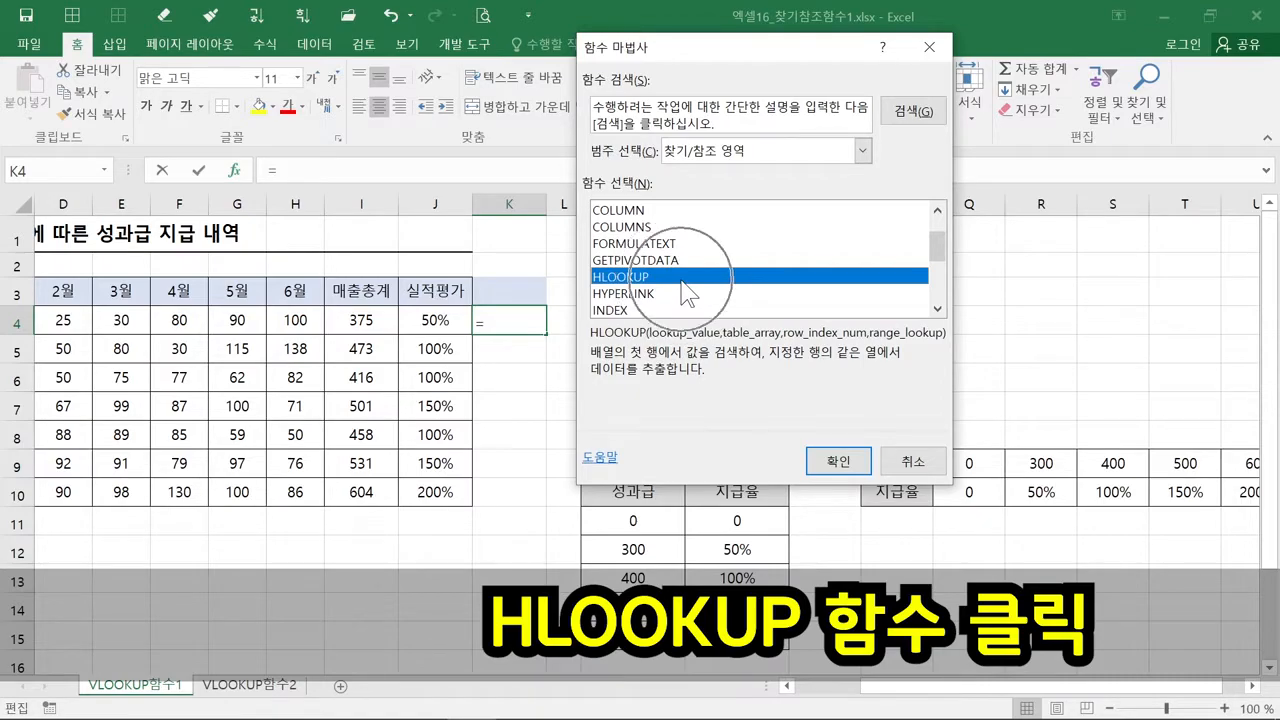
click(684, 280)
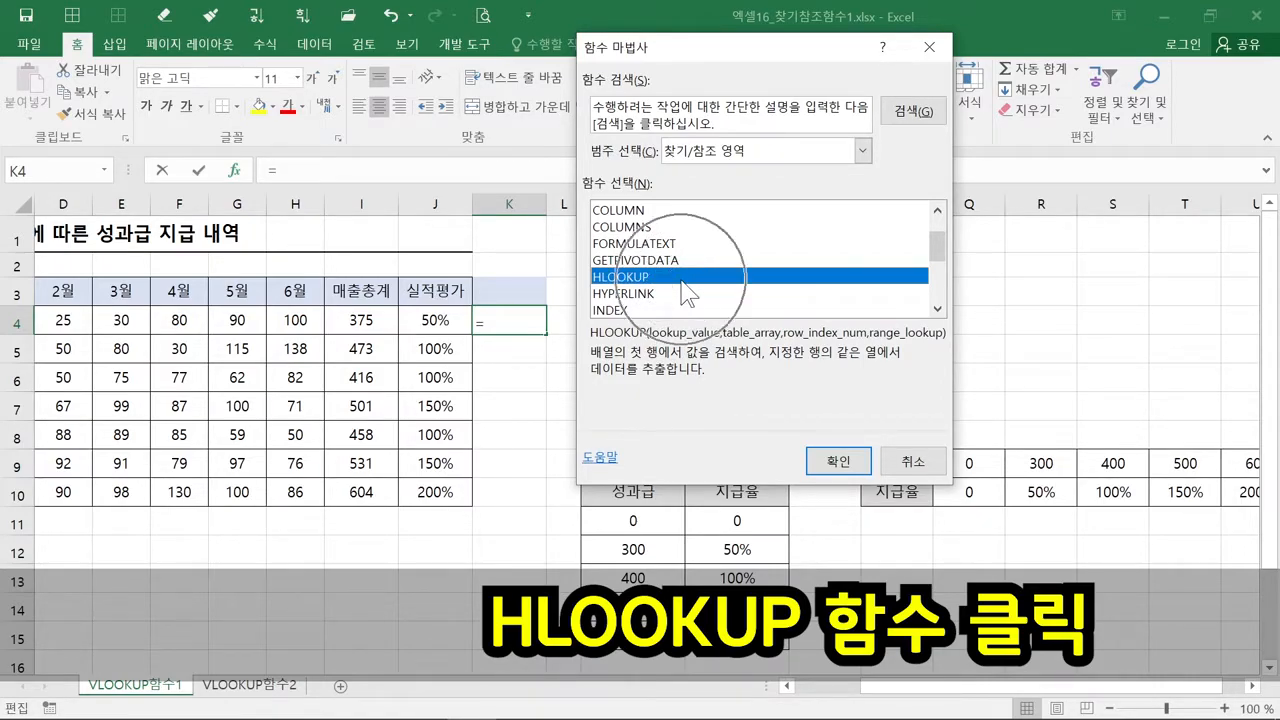
click(838, 462)
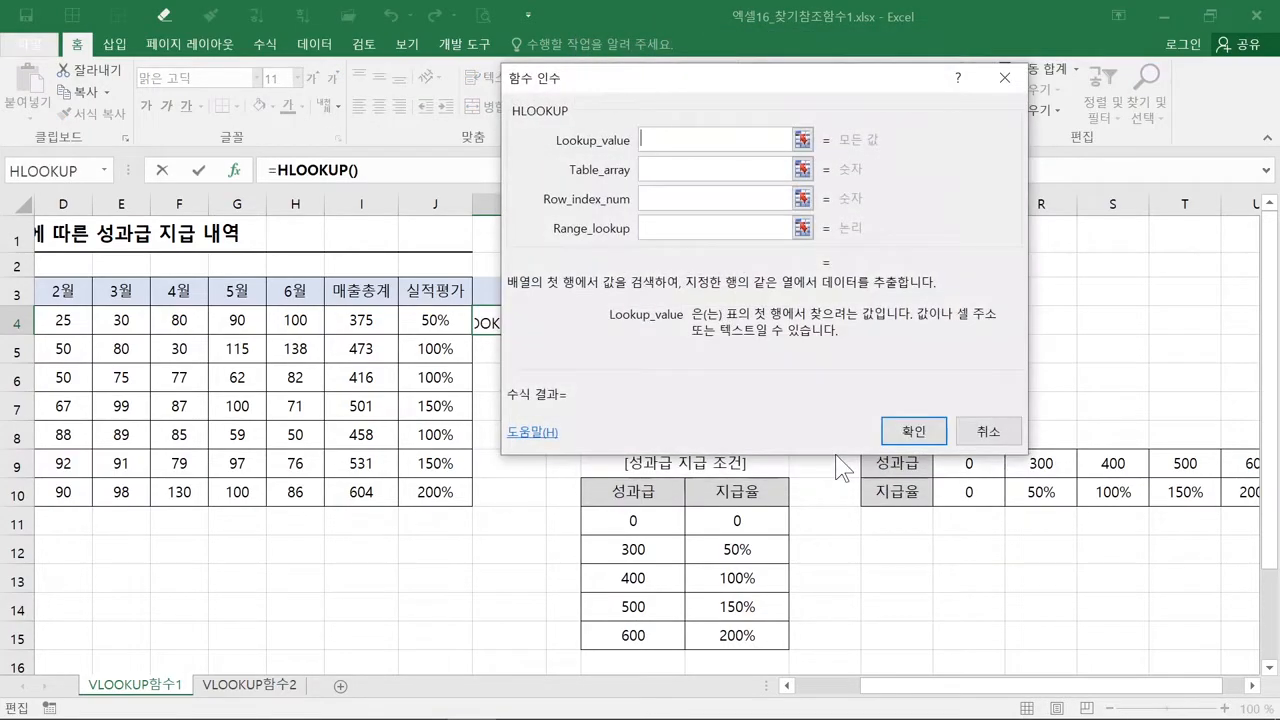
Set the HLOOKUP Lookup_value to I4, the first branch's 매출총계.
click(678, 156)
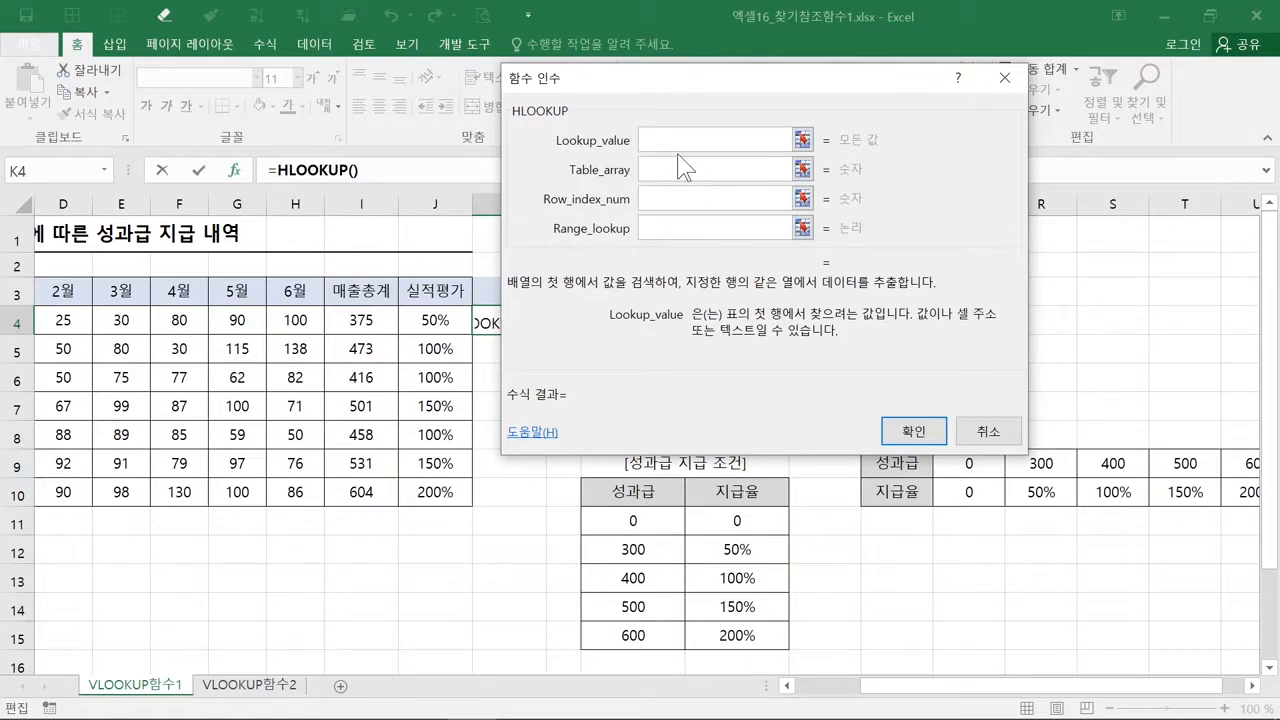
key(ctrl)
key(ctrl)
key(ctrl)
key(ctrl)
click(363, 320)
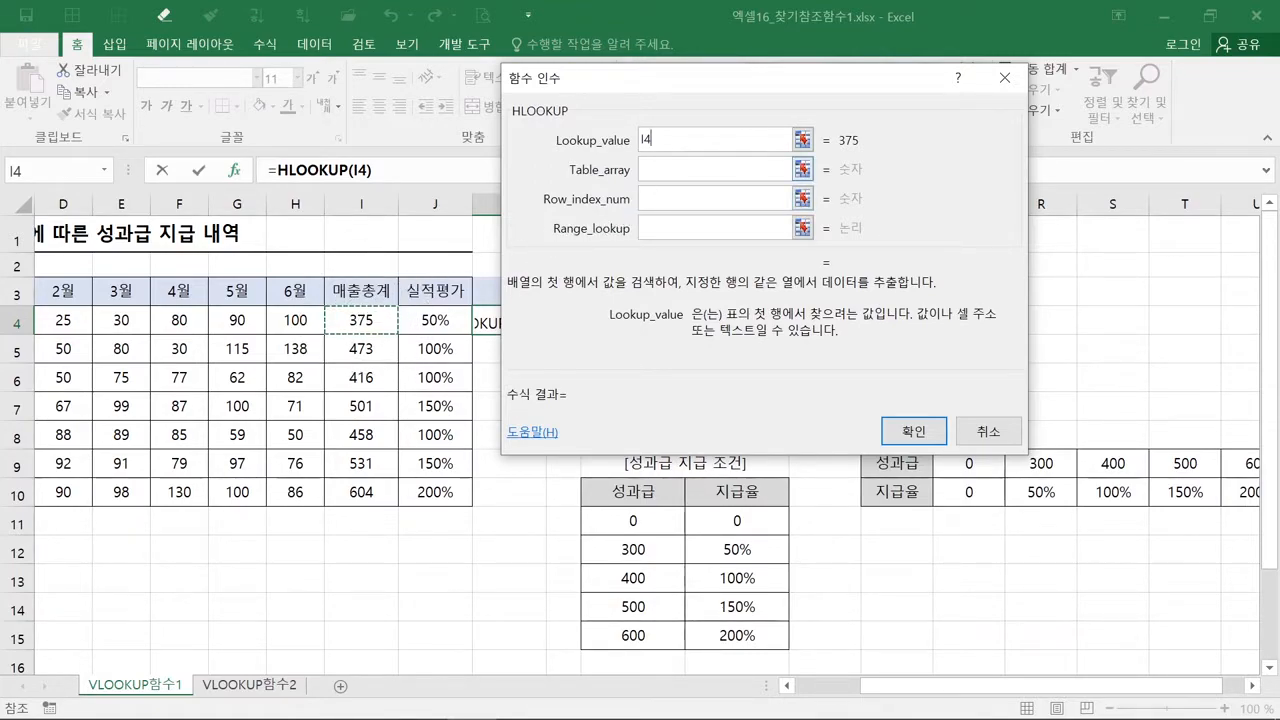
Set the HLOOKUP Table_array to the horizontal 성과급/지급율 table as the absolute range $P$9:$U$10.
click(652, 172)
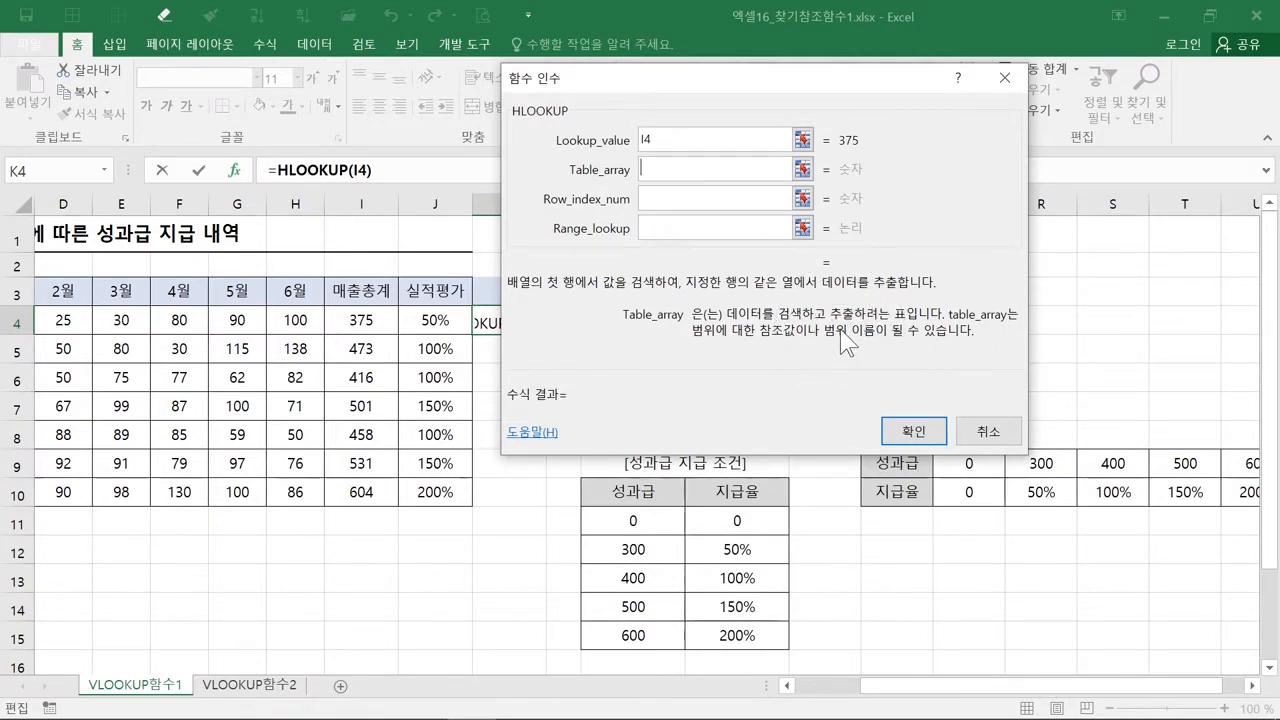
drag(845, 340, 822, 319)
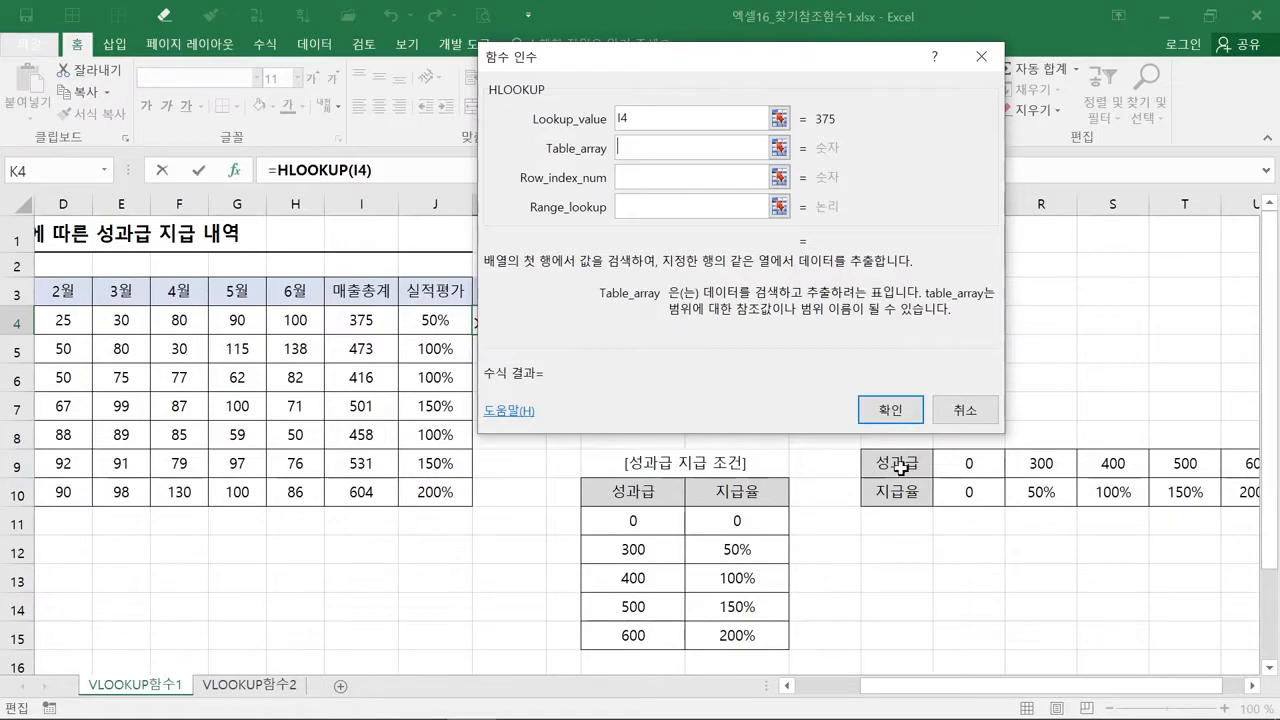
drag(896, 463, 1254, 492)
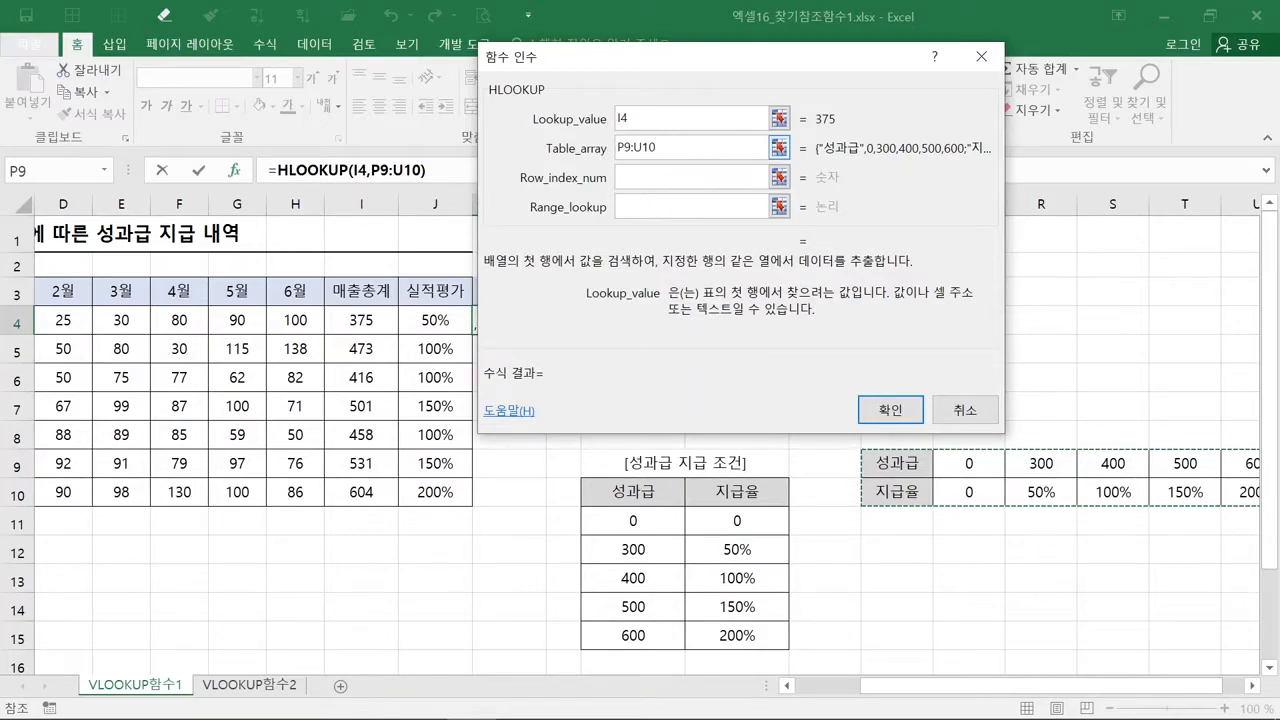
drag(651, 147, 618, 147)
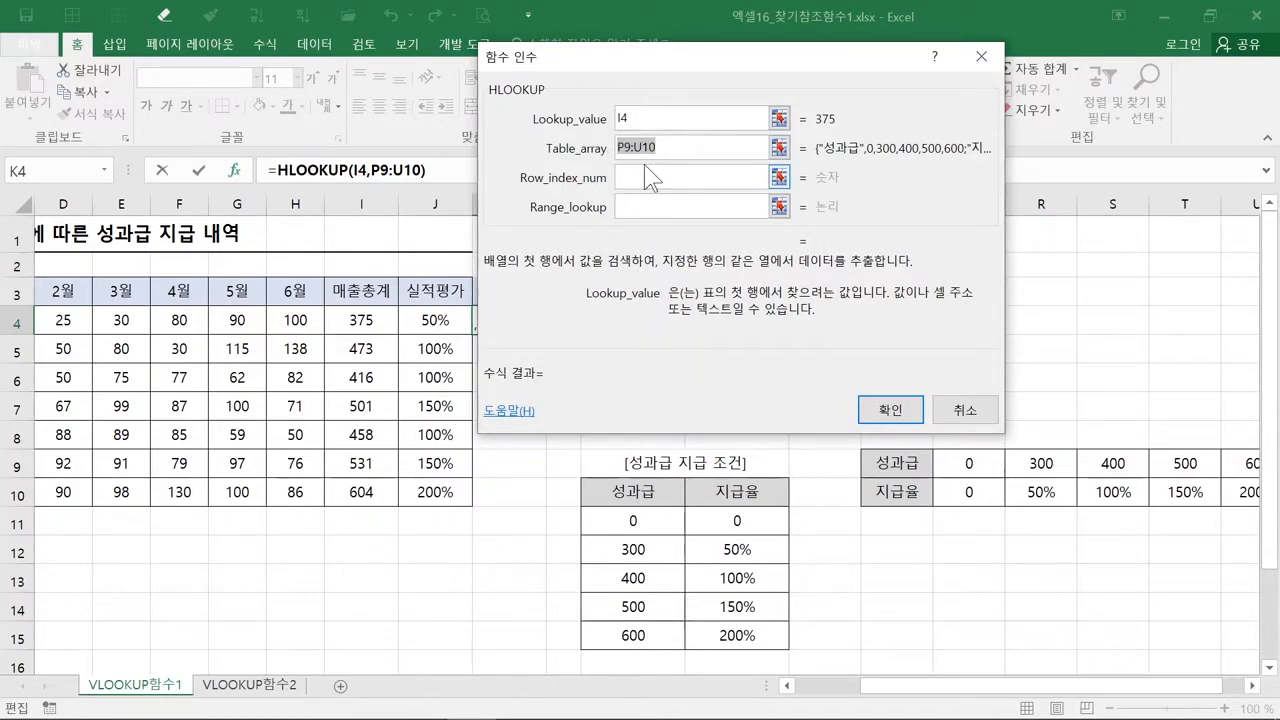
key(F4)
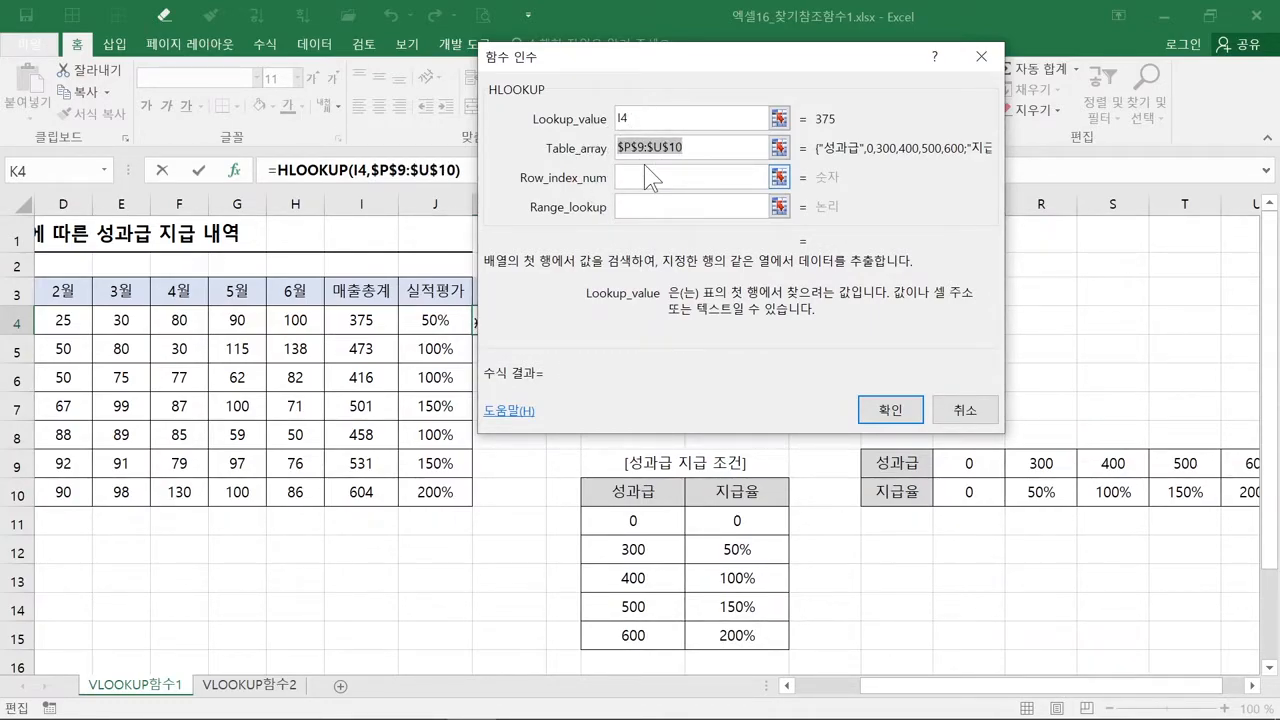
Set the HLOOKUP Row_index_num to 2 so that the 지급율 row is returned.
click(648, 178)
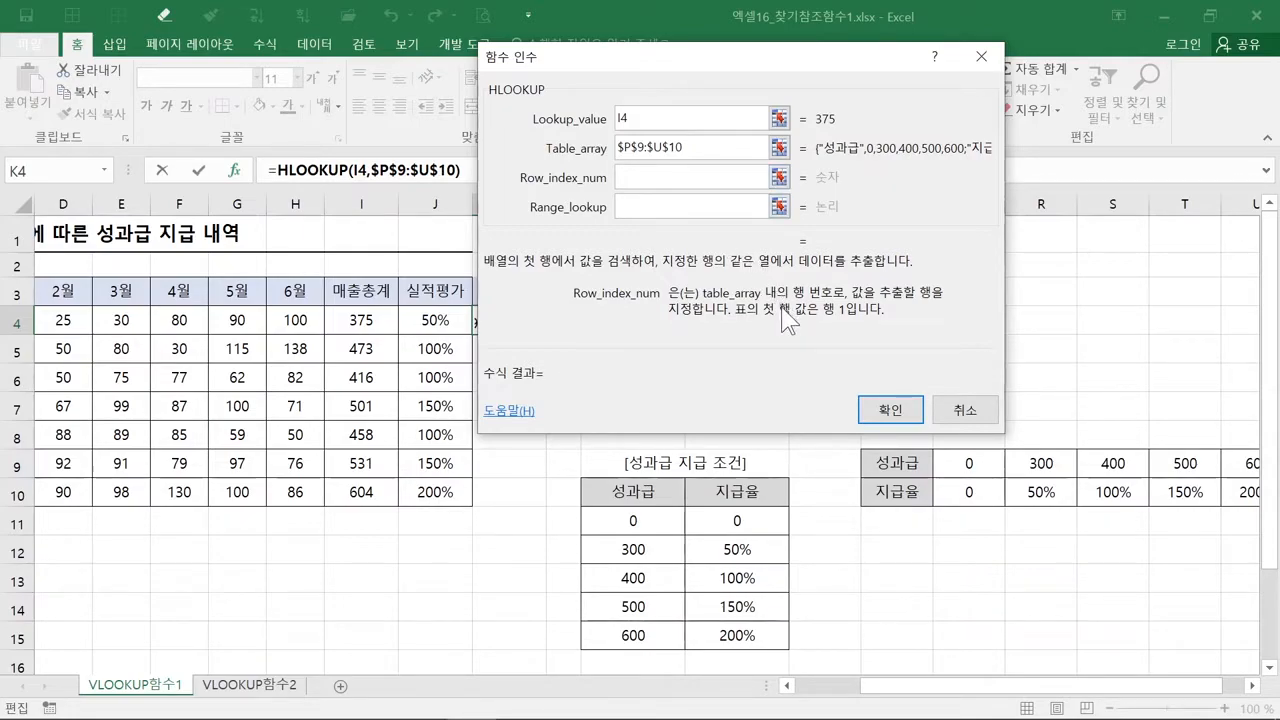
key(ctrl)
key(ctrl)
key(ctrl)
key(ctrl)
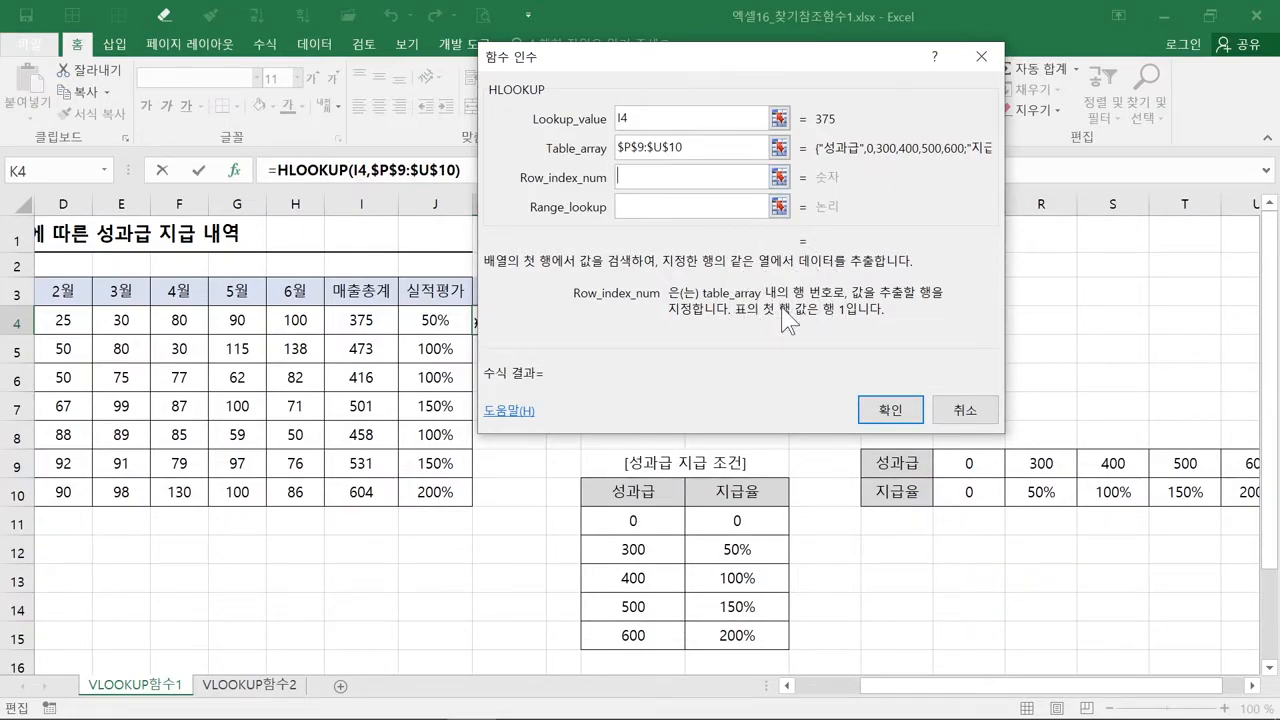
key(ctrl)
key(ctrl)
key(ctrl)
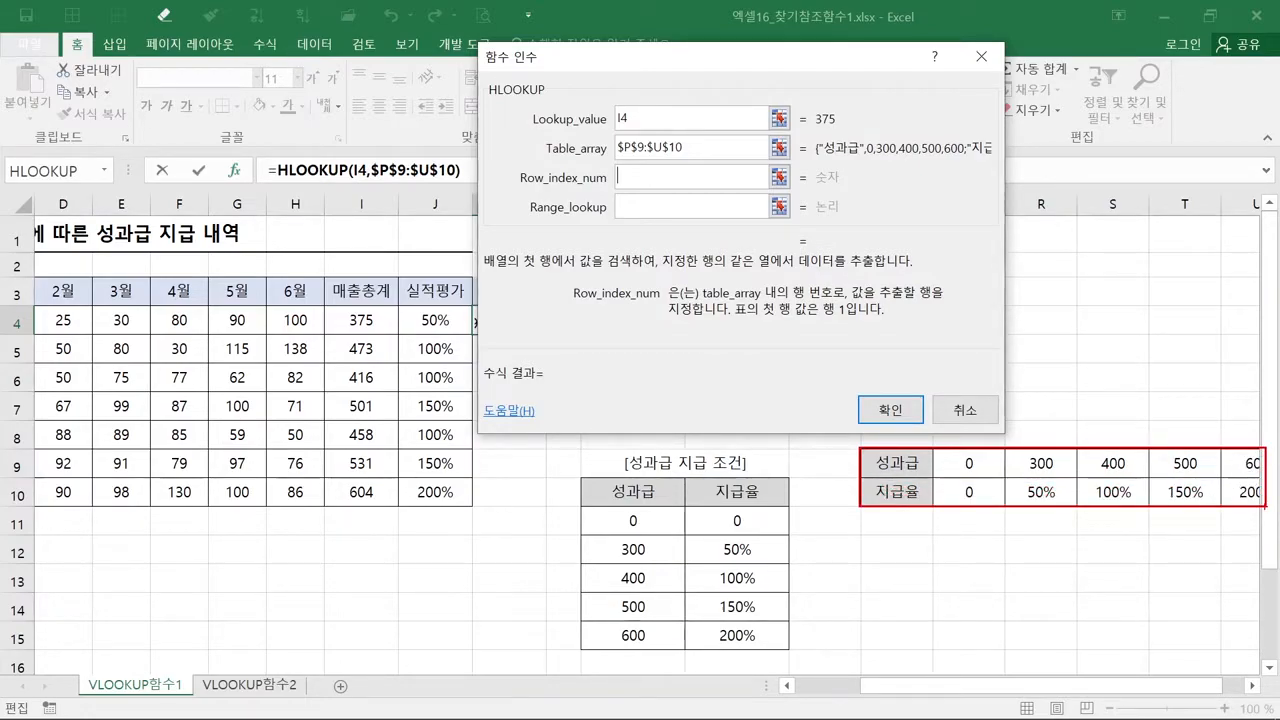
mouse_move(939, 455)
mouse_down()
mouse_move(926, 465)
mouse_move(944, 494)
mouse_up()
key(Escape)
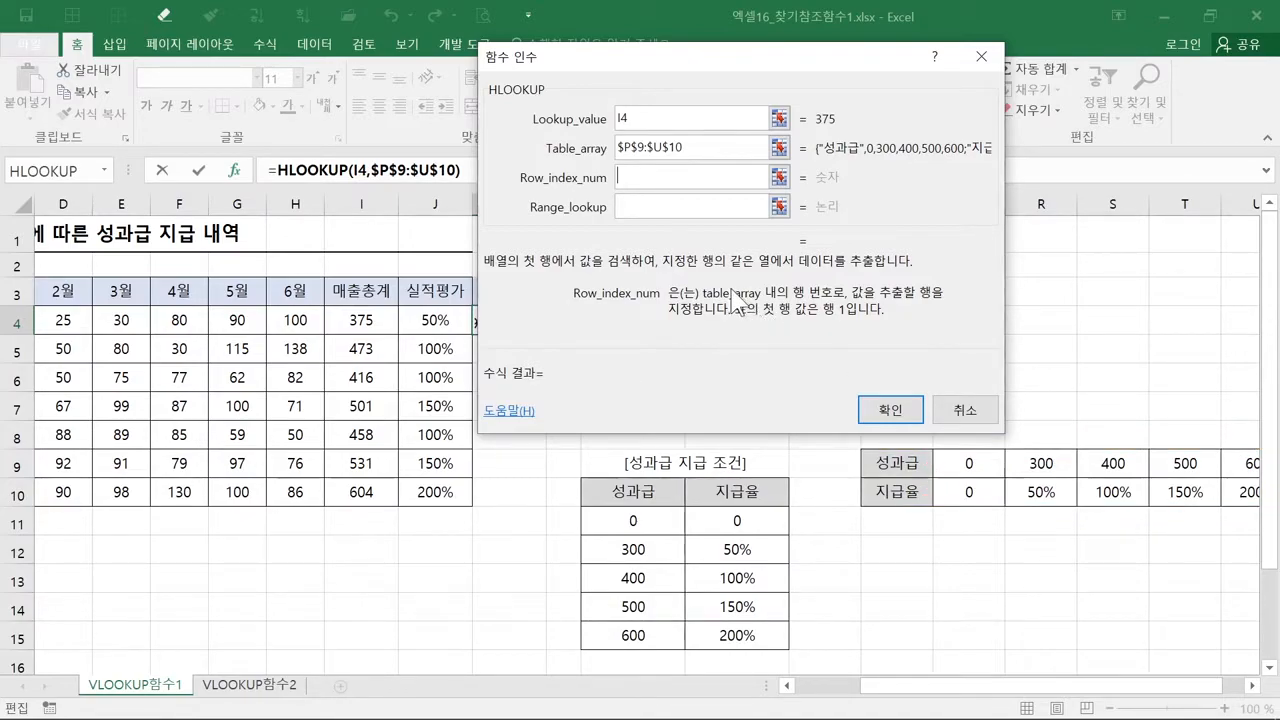
text(2)
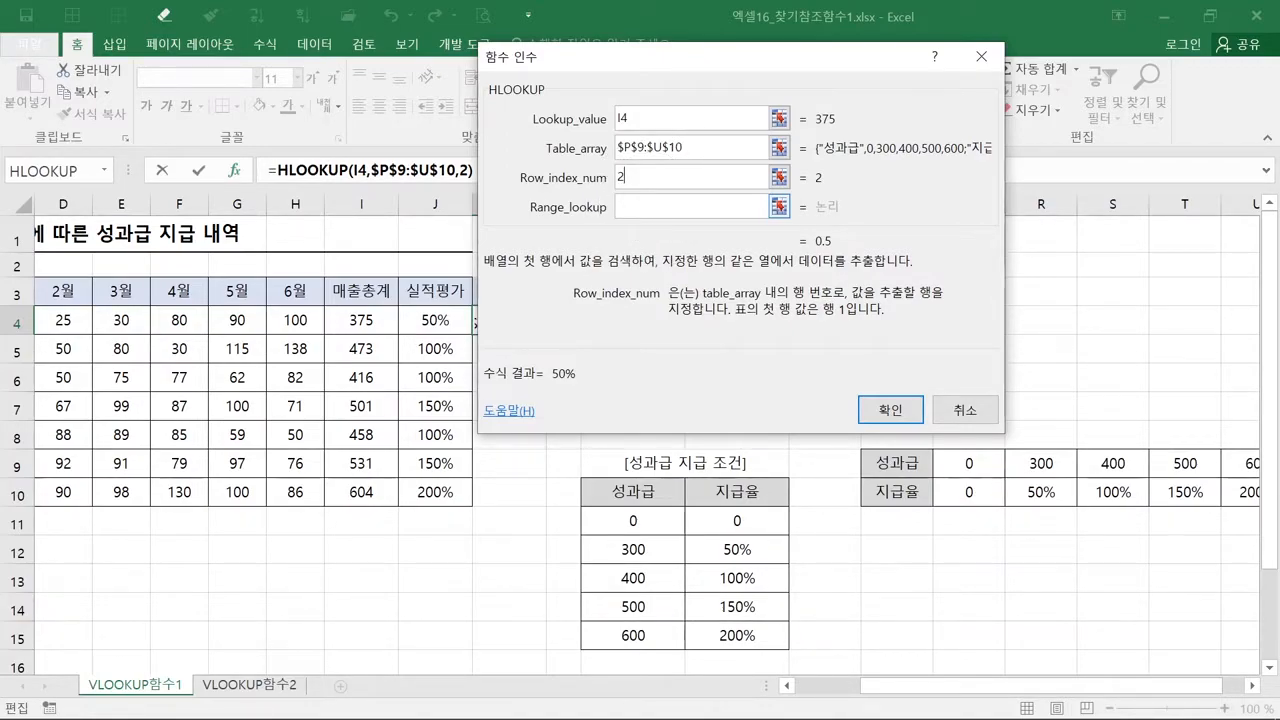
Set the HLOOKUP Range_lookup to 1, confirm the function, and fill the K4 formula down through K10.
click(650, 205)
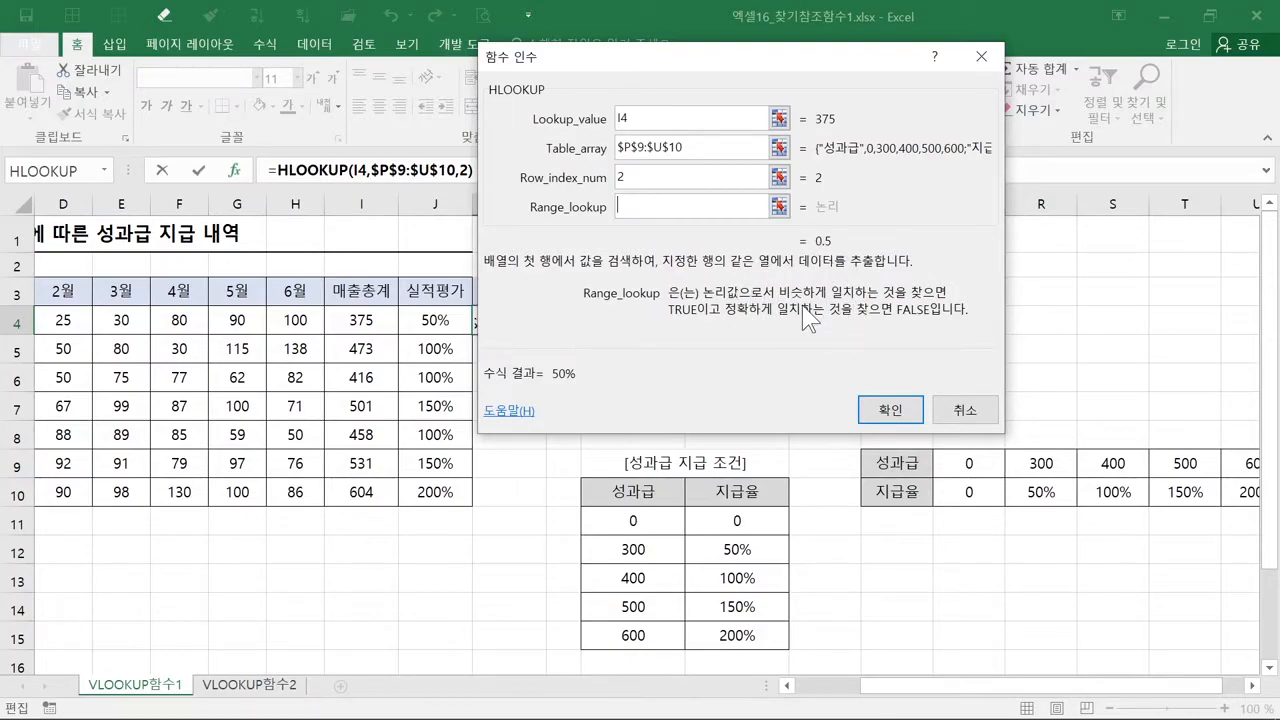
drag(319, 299, 400, 338)
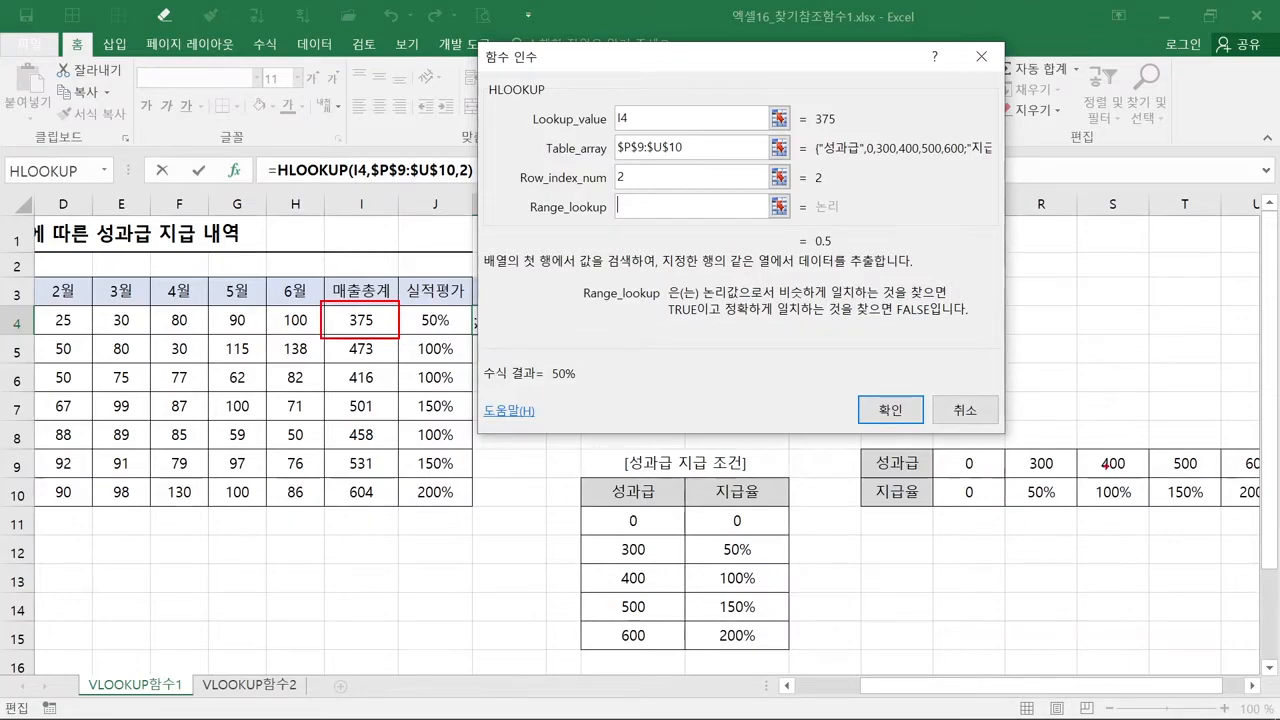
mouse_move(931, 446)
mouse_down()
mouse_move(1002, 479)
mouse_move(1265, 478)
mouse_up()
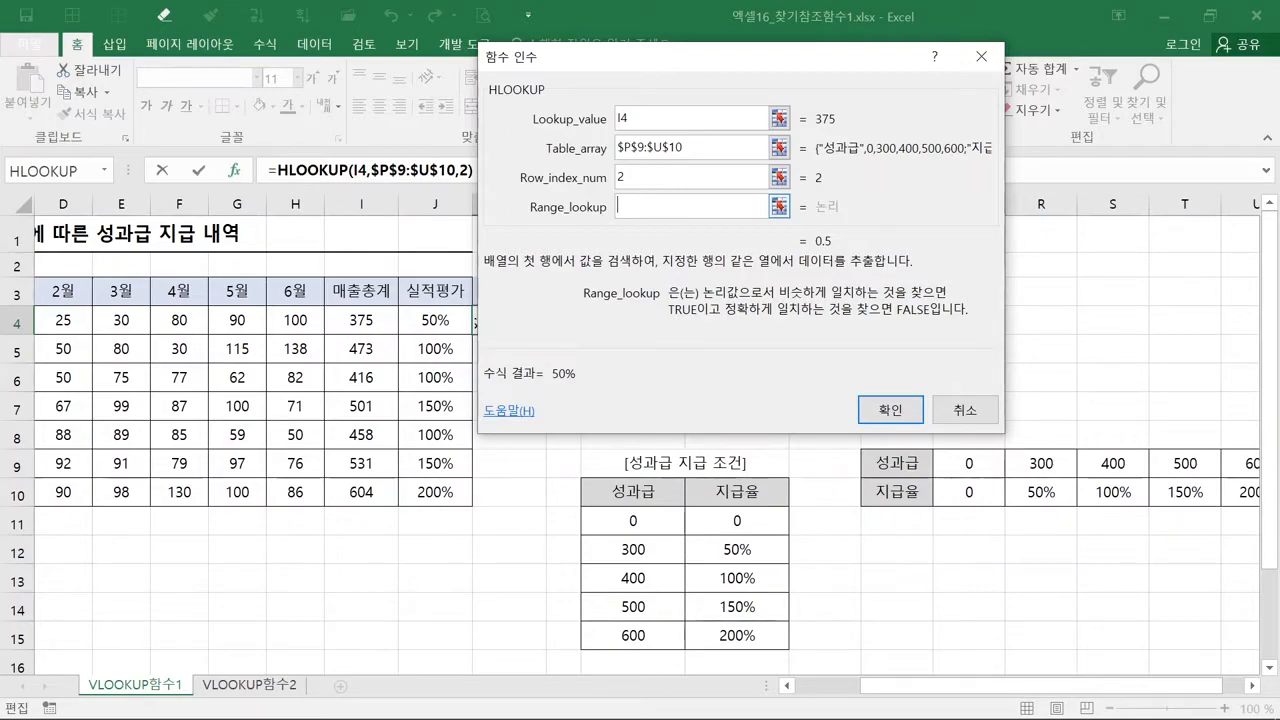
text(1)
click(662, 203)
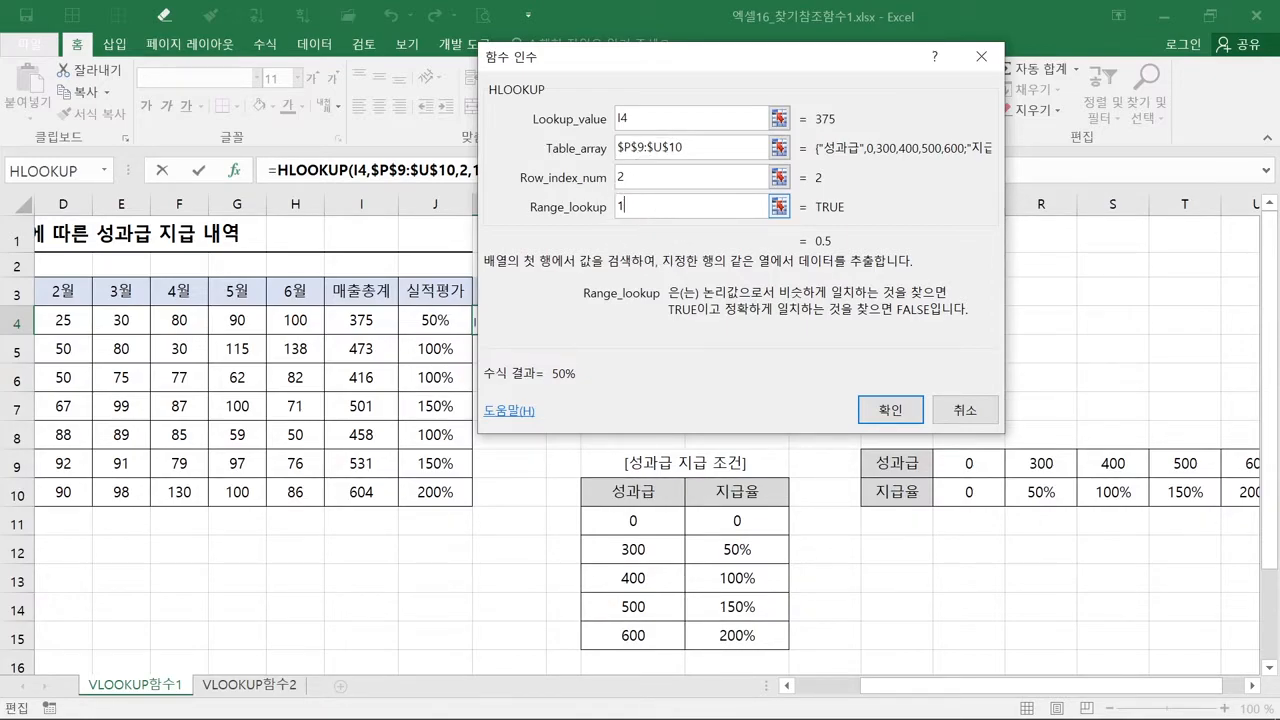
click(863, 406)
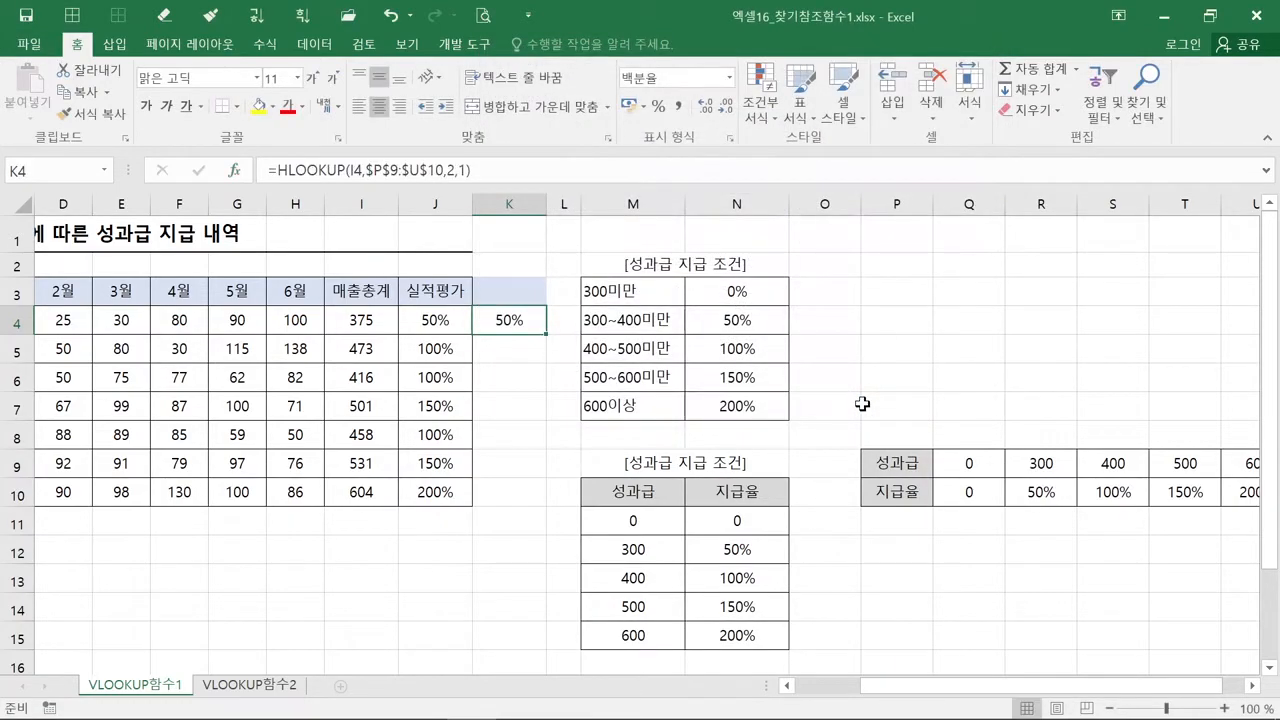
double_click(547, 334)
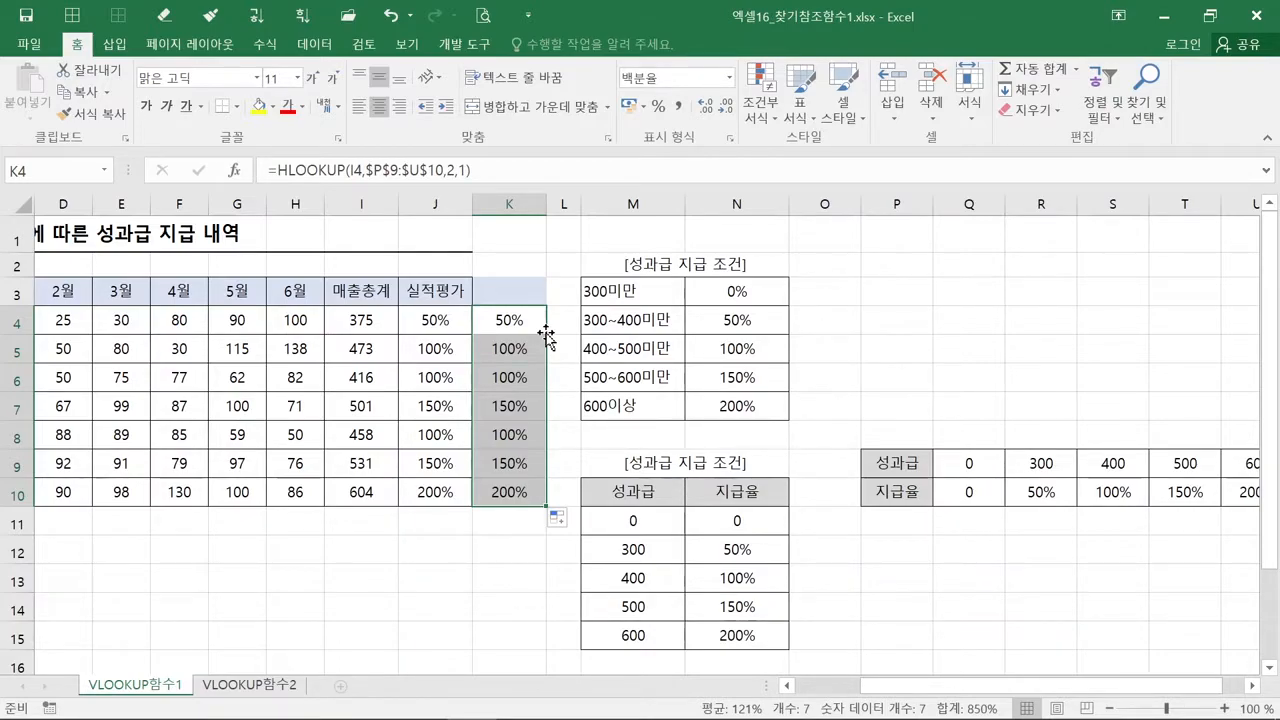
Switch to the VLOOKUP함수2 sheet and examine its 코드 and 수량 columns, the 할인율 표, and the 코드표 columns.
click(266, 692)
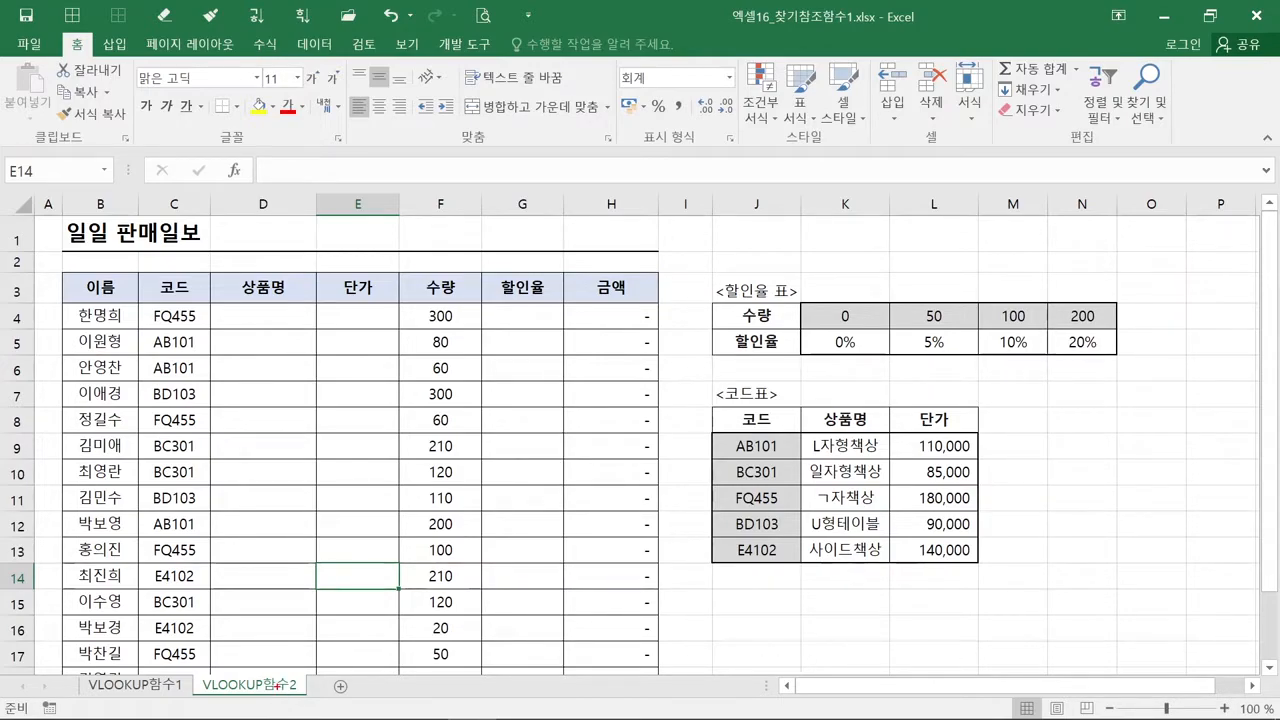
mouse_move(137, 294)
mouse_down()
mouse_move(186, 400)
mouse_move(209, 676)
mouse_up()
mouse_move(708, 402)
mouse_down()
mouse_move(755, 446)
mouse_move(993, 573)
mouse_up()
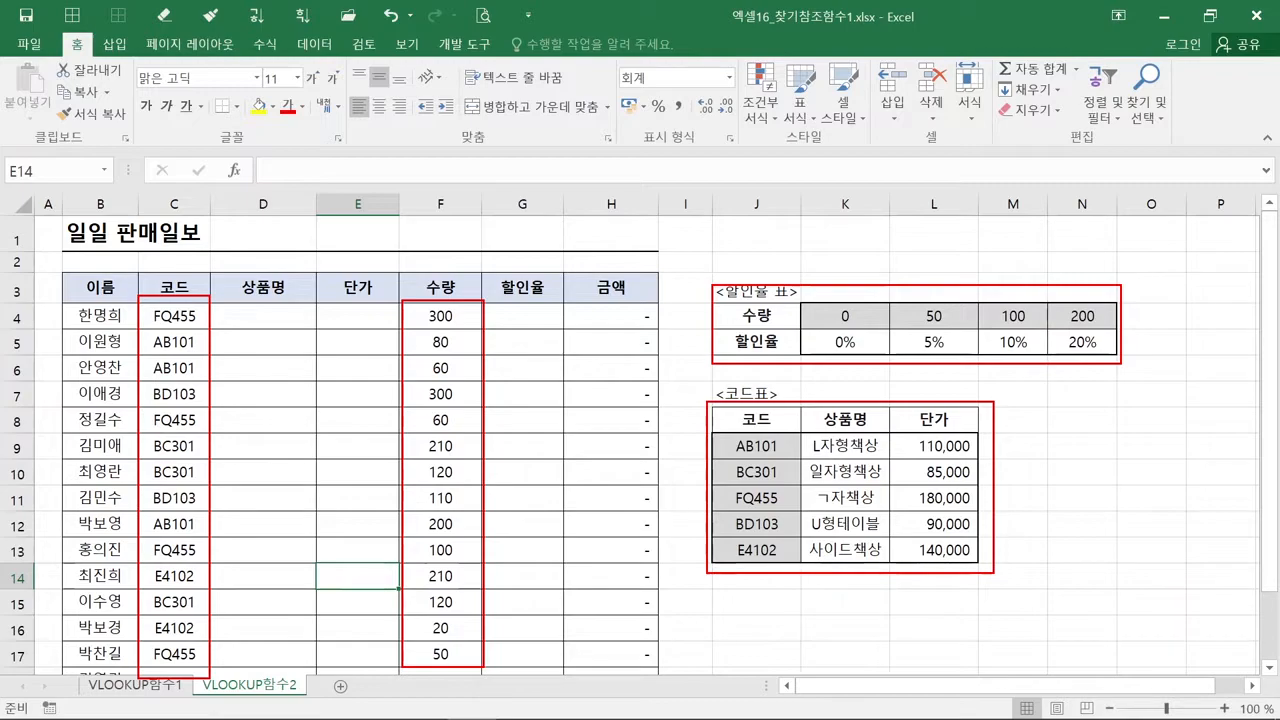
key(Escape)
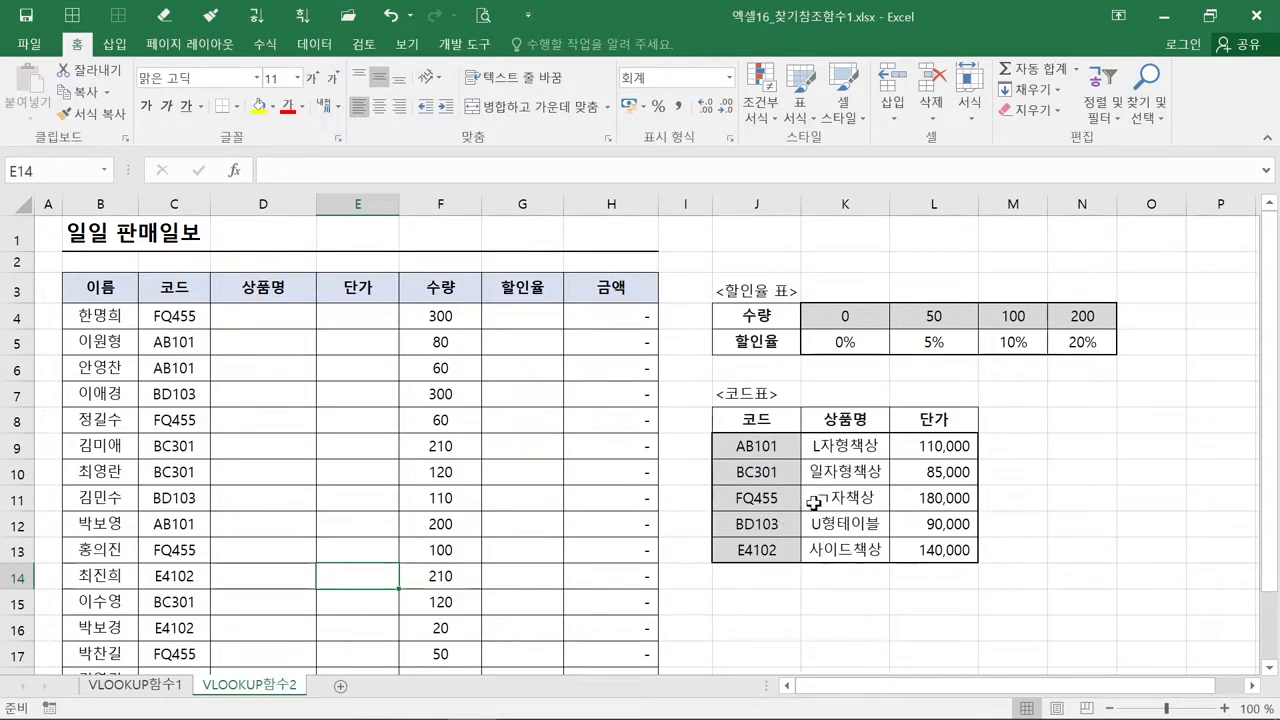
drag(762, 422, 757, 550)
click(858, 430)
drag(858, 430, 850, 552)
click(934, 422)
drag(934, 422, 943, 549)
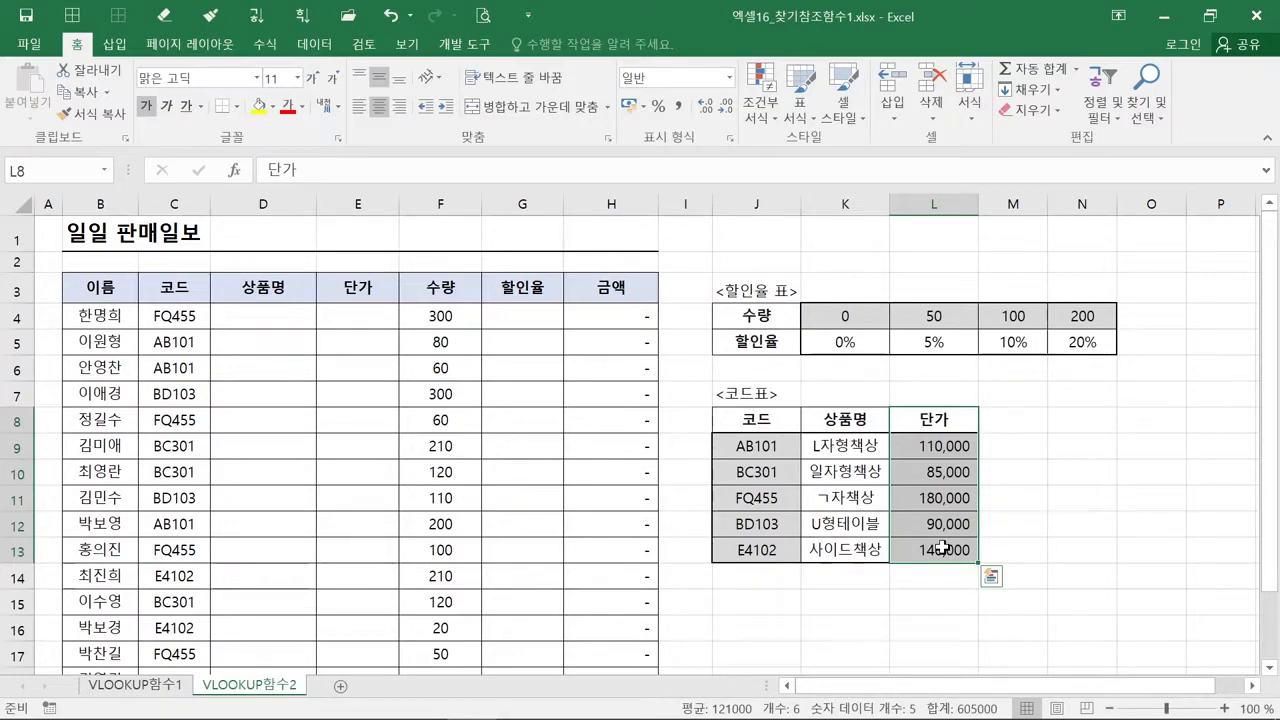
Start a VLOOKUP function in D4, the first 상품명 cell, choosing it from the 찾기/참조 영역 function category.
click(277, 317)
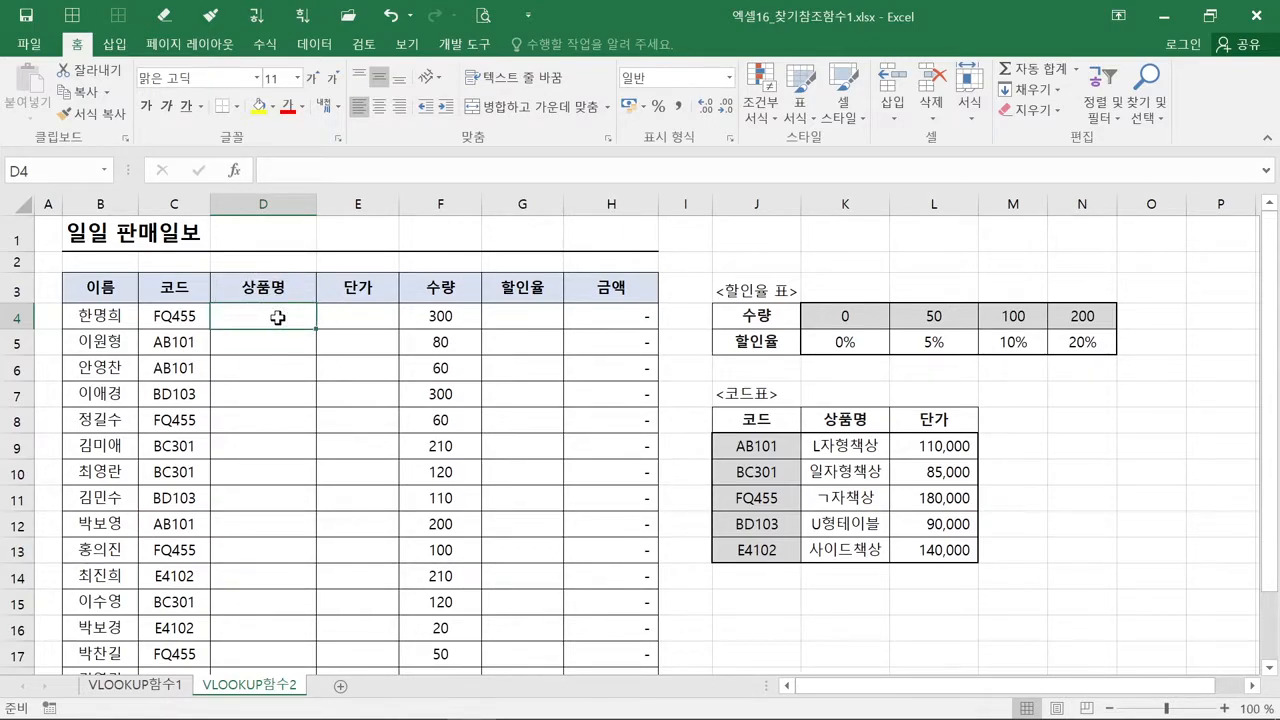
click(236, 172)
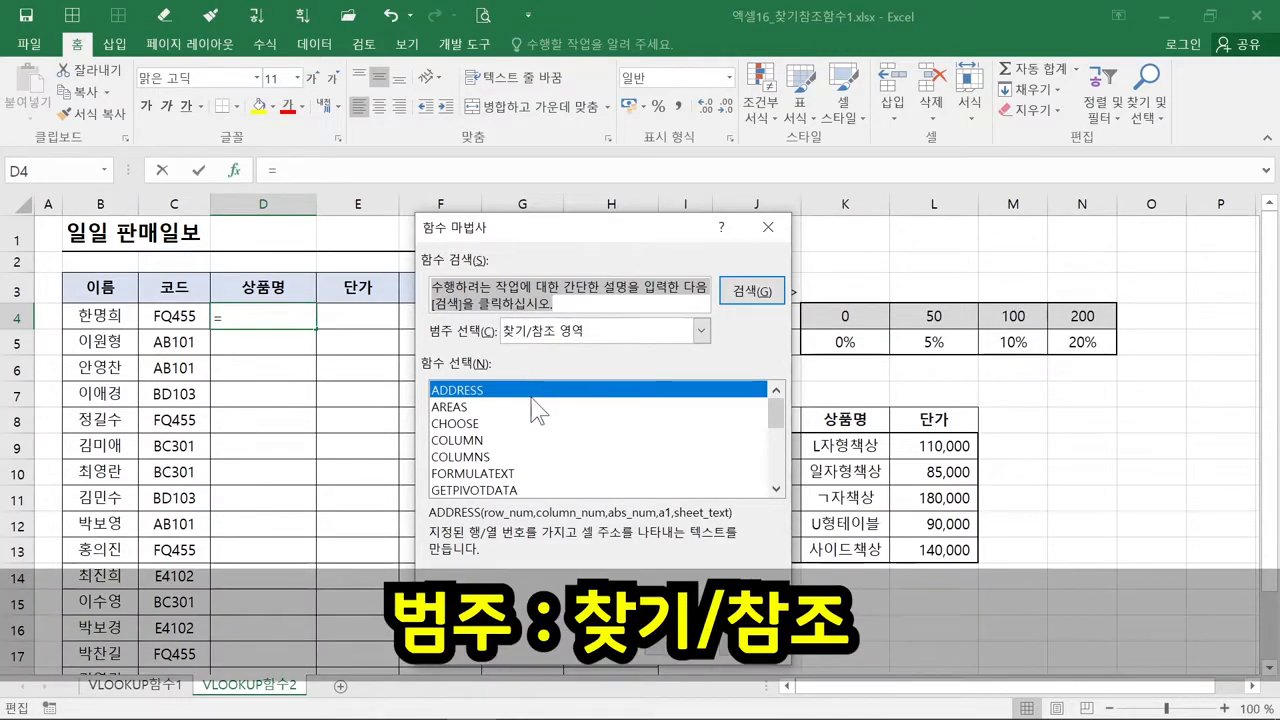
scroll(533, 398, down, 4)
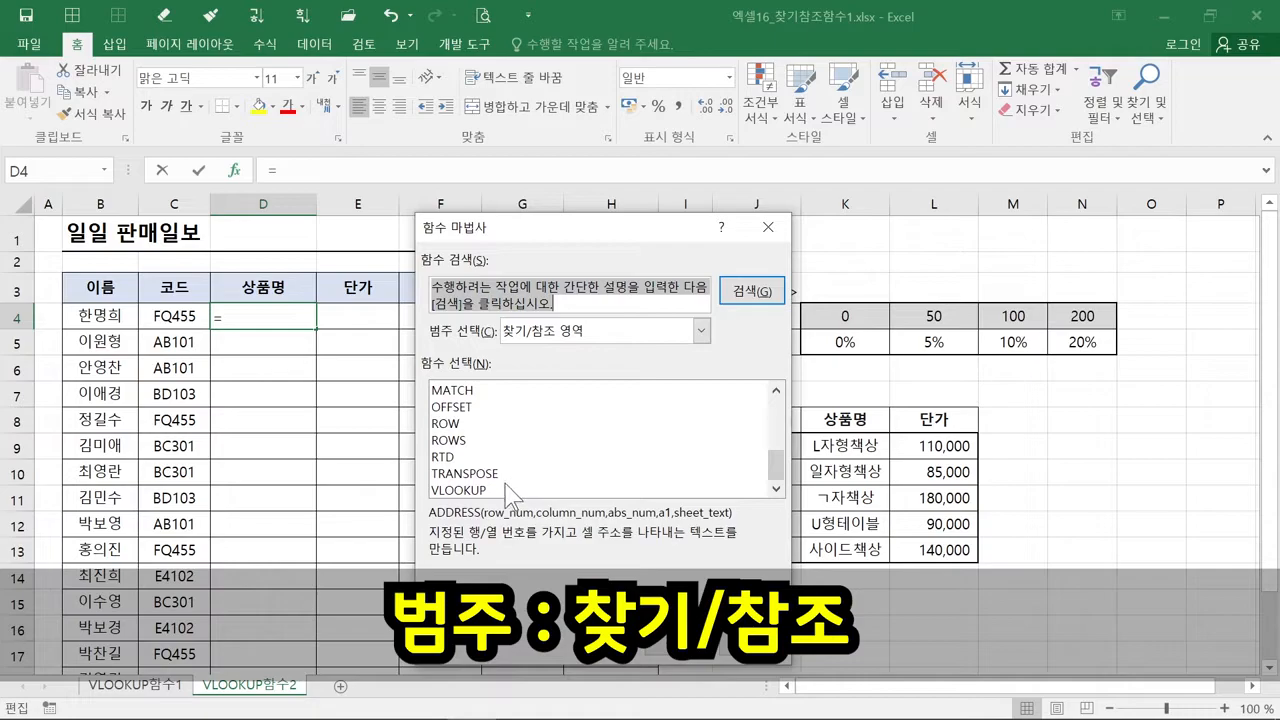
click(499, 490)
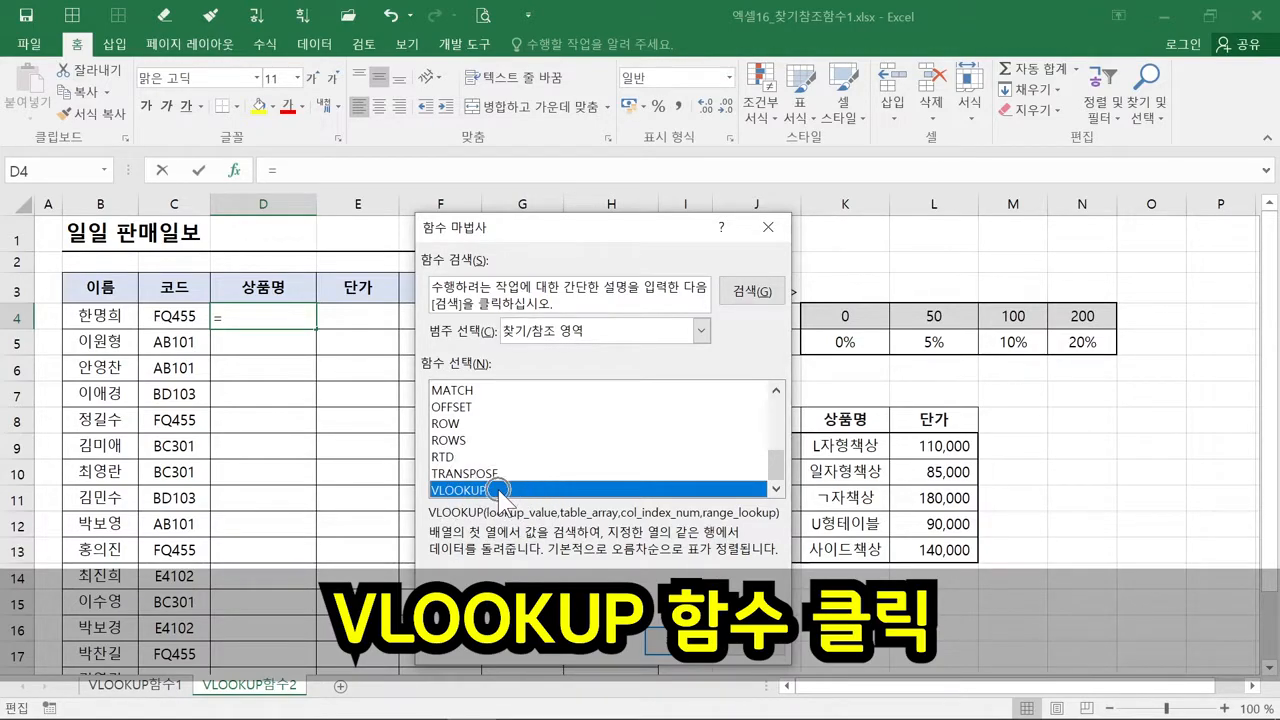
click(676, 642)
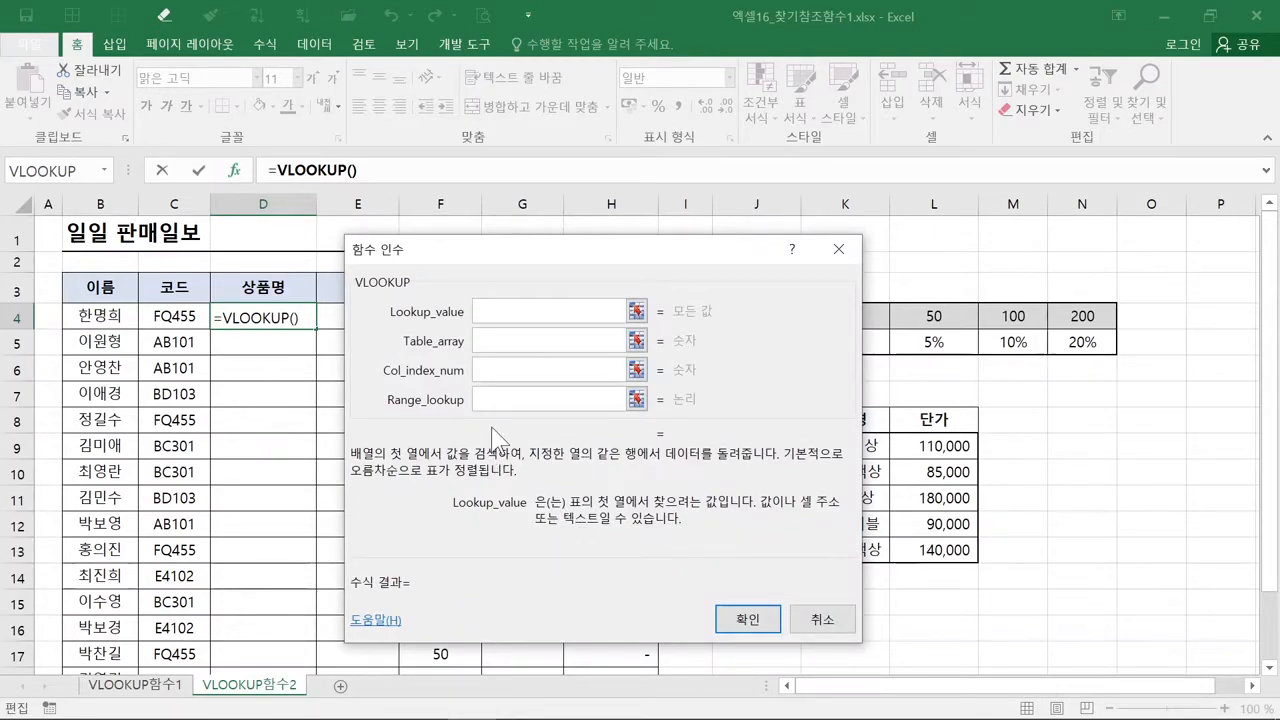
Move the function arguments dialog clear of the tables and set the VLOOKUP Lookup_value to C4, the first 코드.
drag(543, 253, 354, 367)
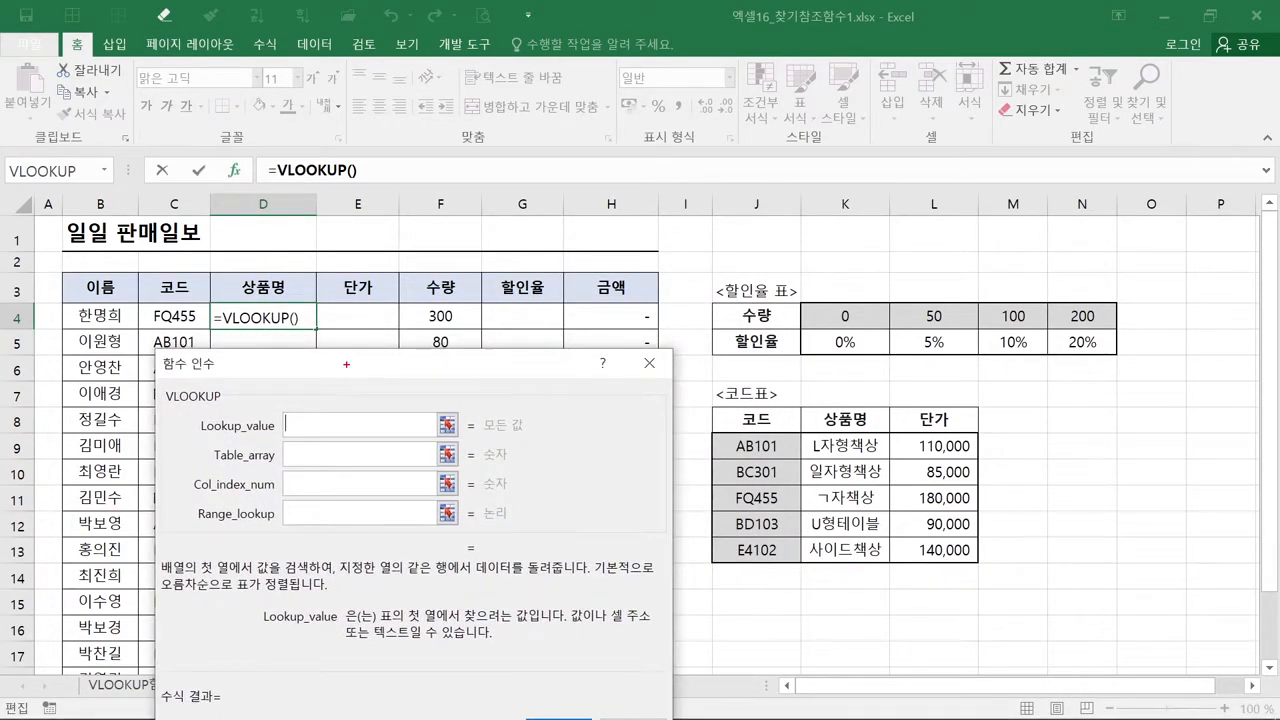
click(149, 306)
drag(717, 406, 980, 557)
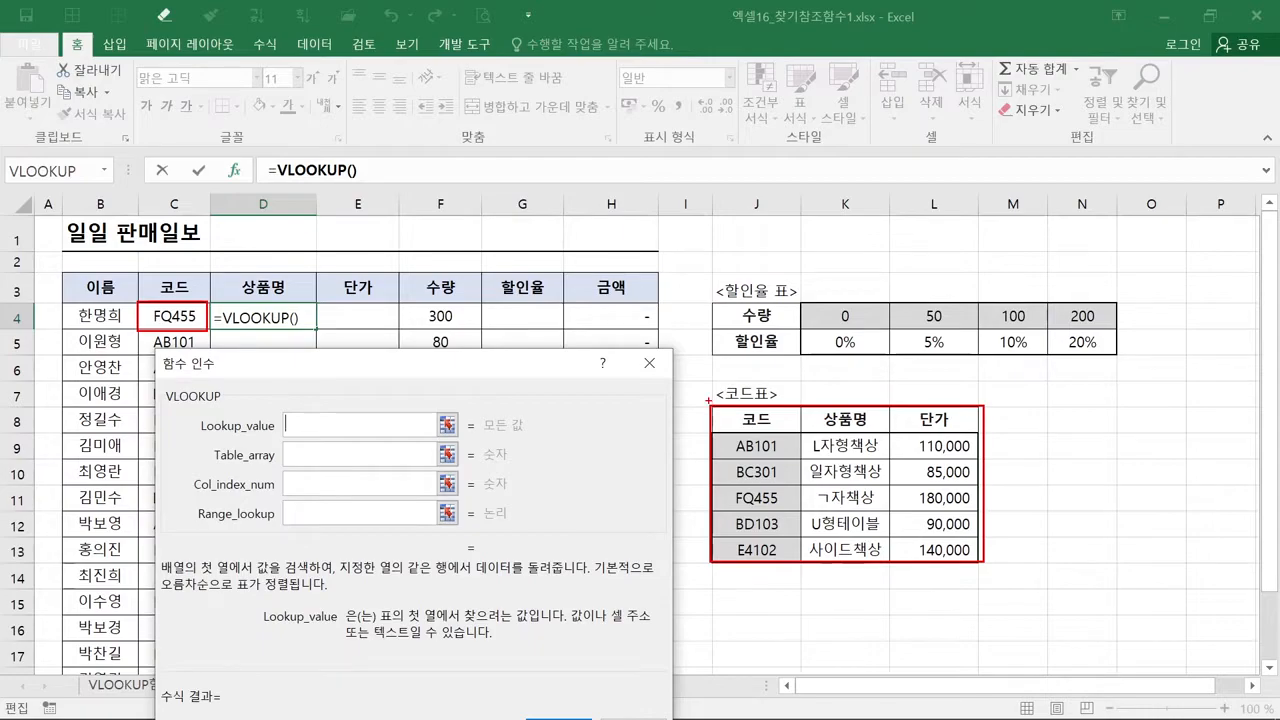
drag(708, 399, 796, 577)
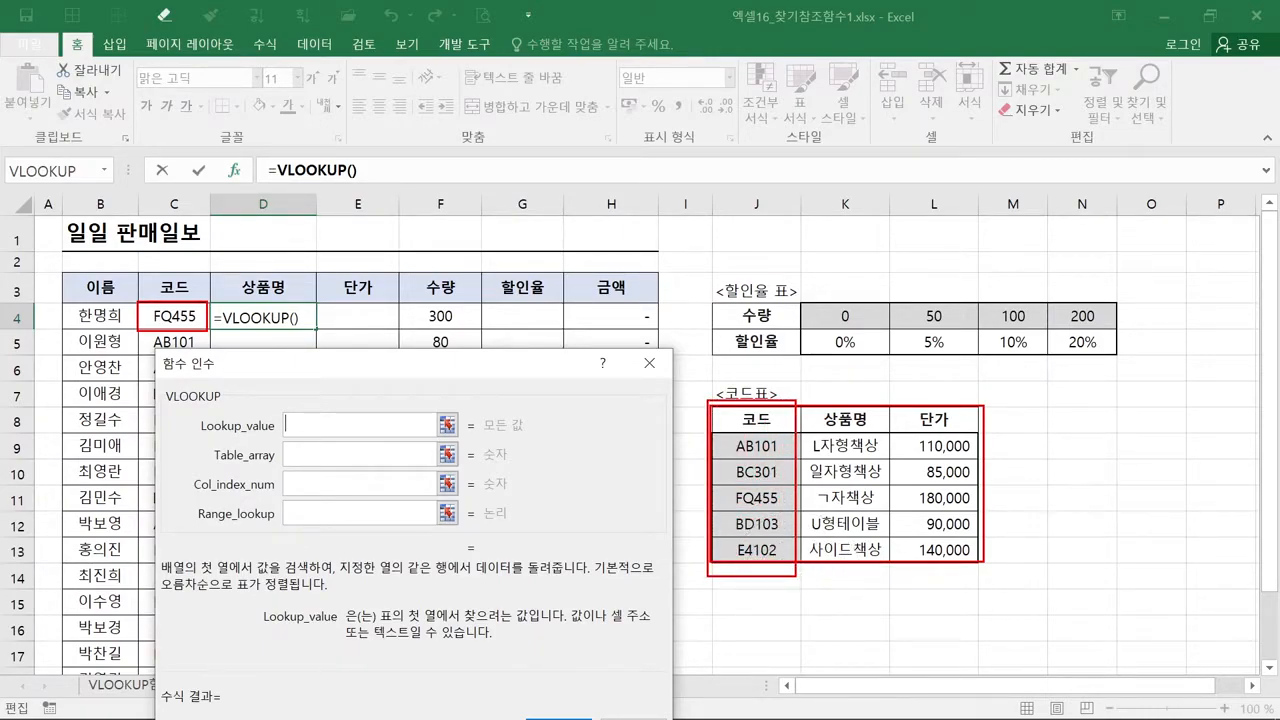
key(Escape)
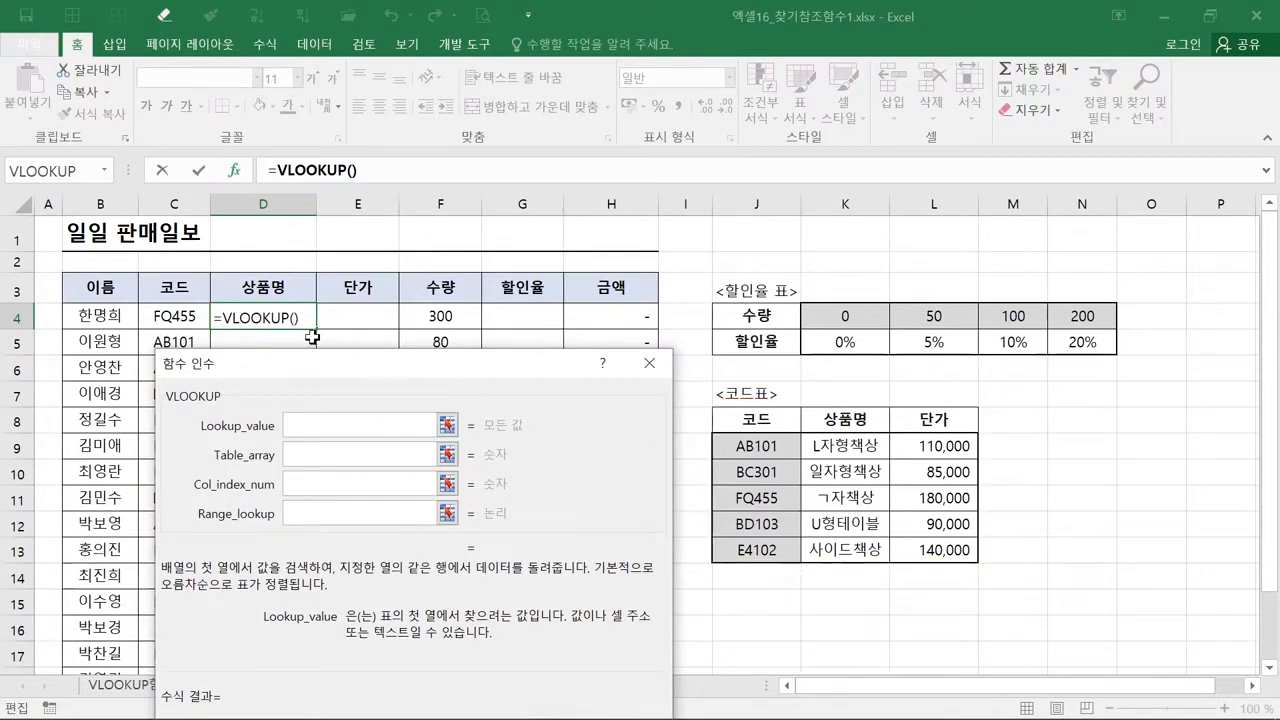
click(188, 316)
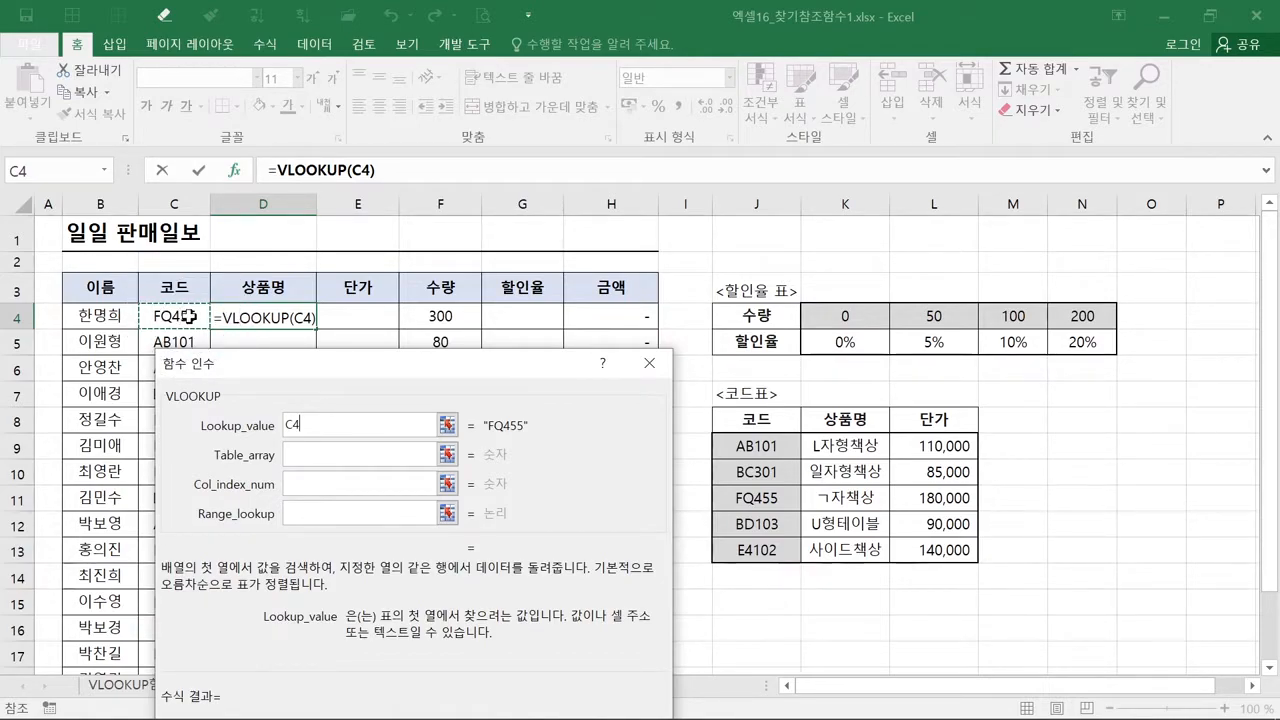
Set the VLOOKUP Table_array to the whole 코드표, including its header row, as the absolute range $J$8:$L$13.
click(336, 455)
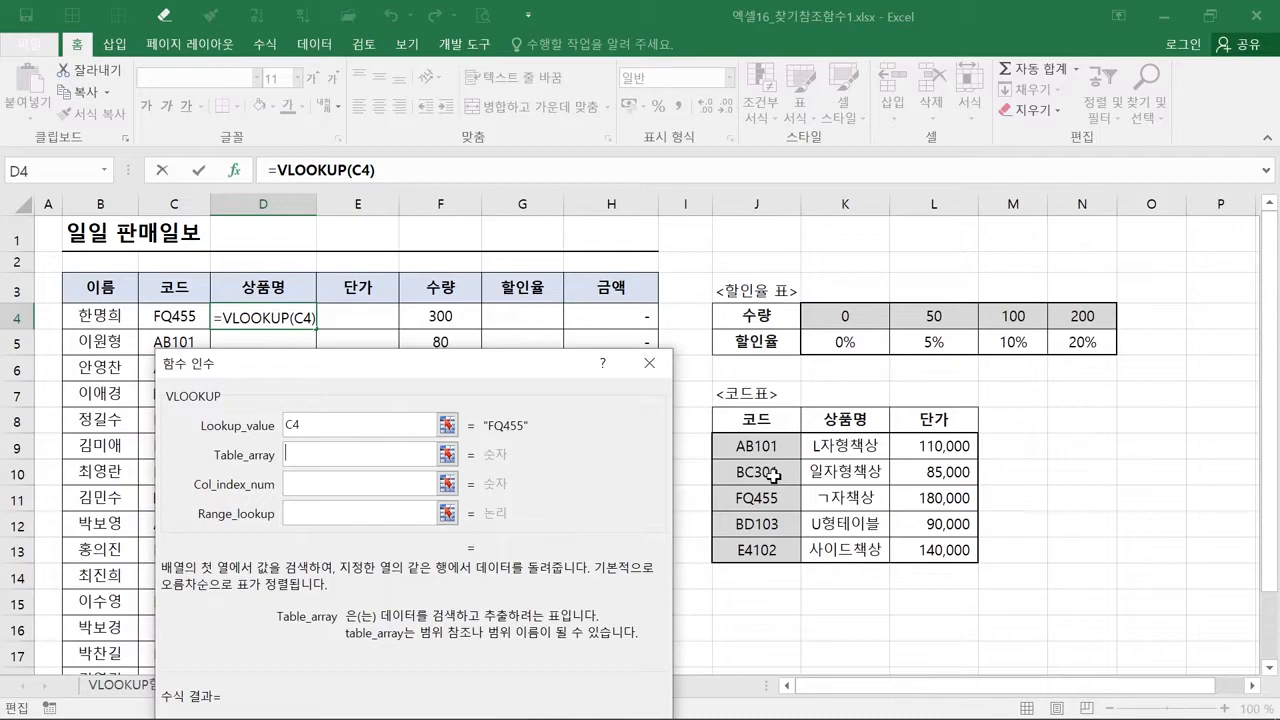
drag(747, 421, 940, 549)
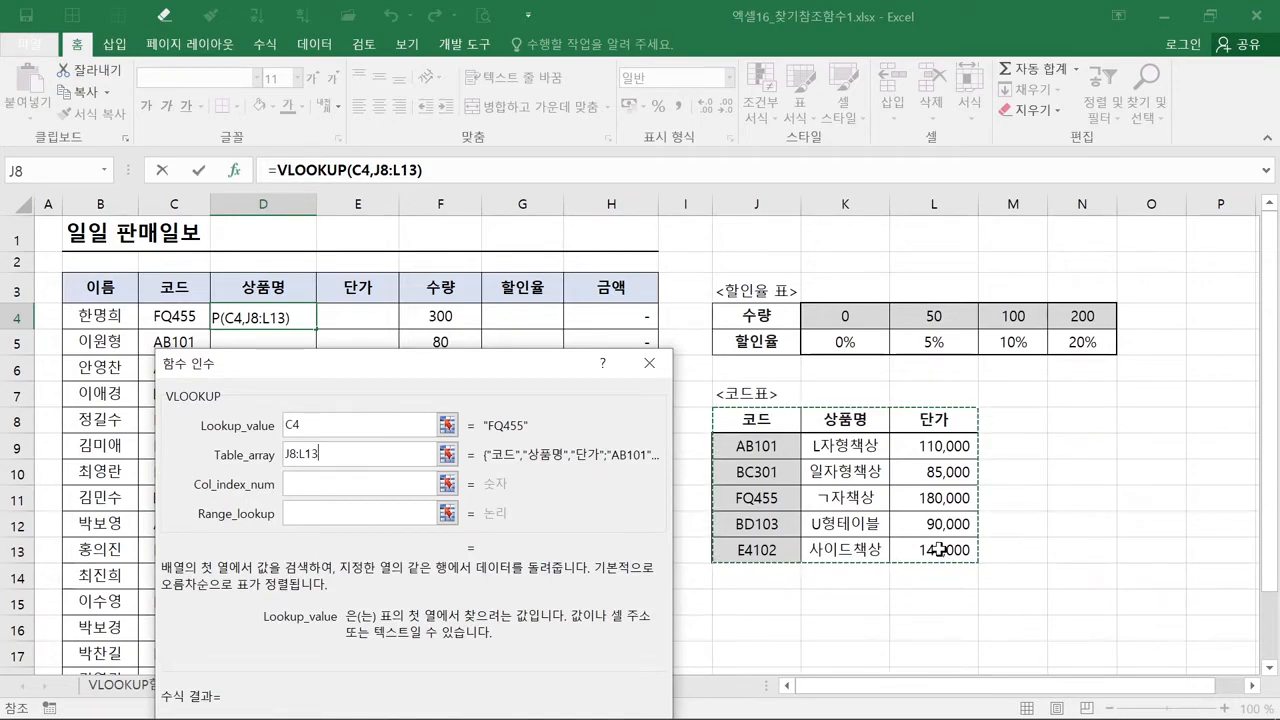
click(940, 549)
click(320, 457)
drag(320, 455, 297, 455)
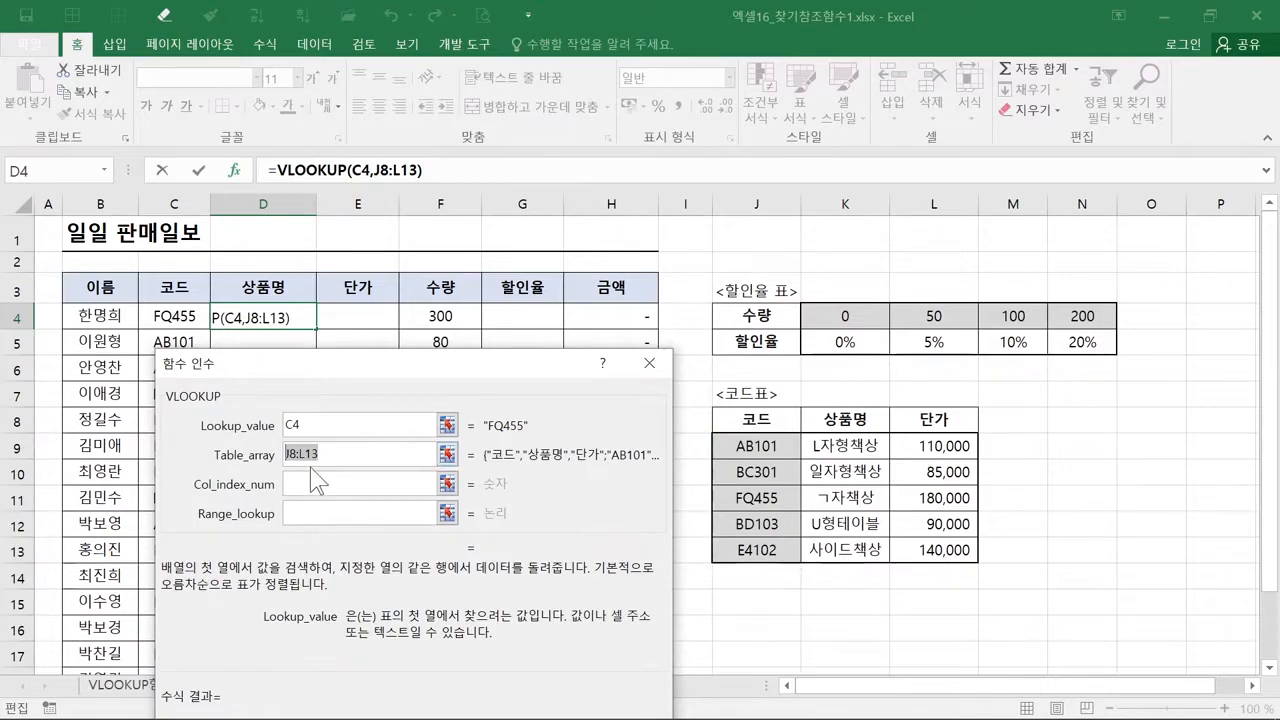
key(ctrl)
key(F4)
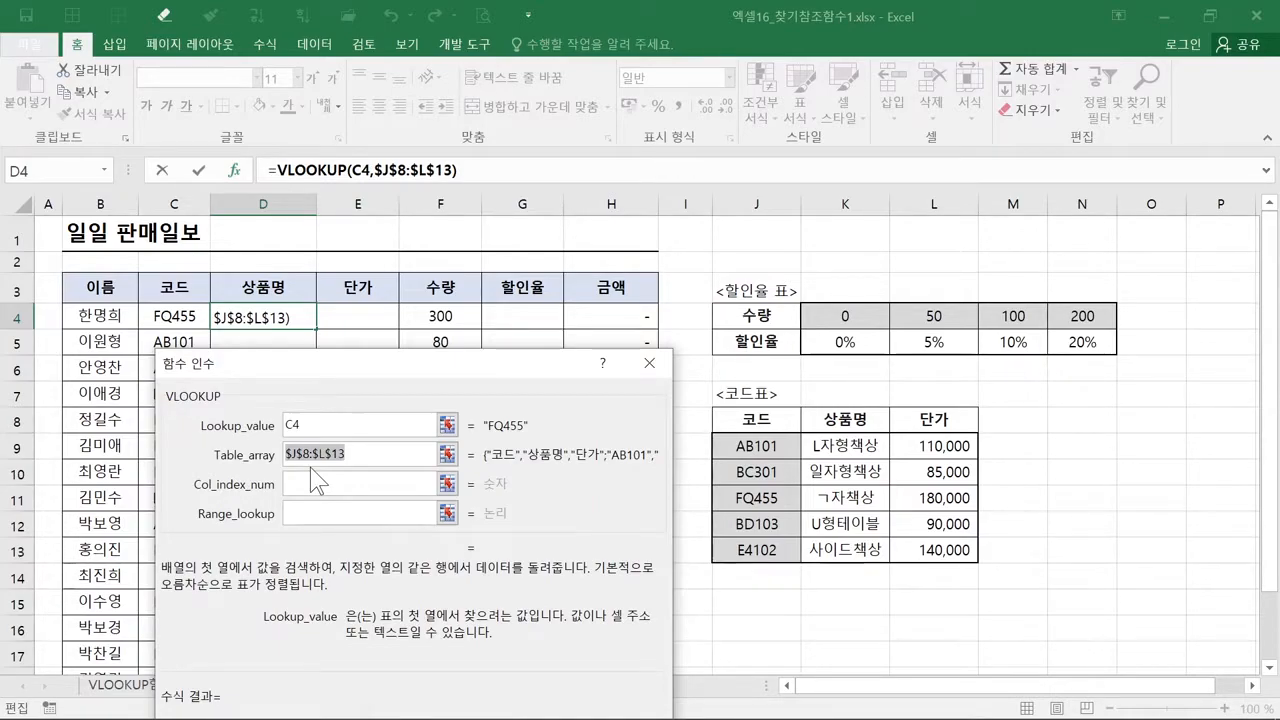
key(ctrl)
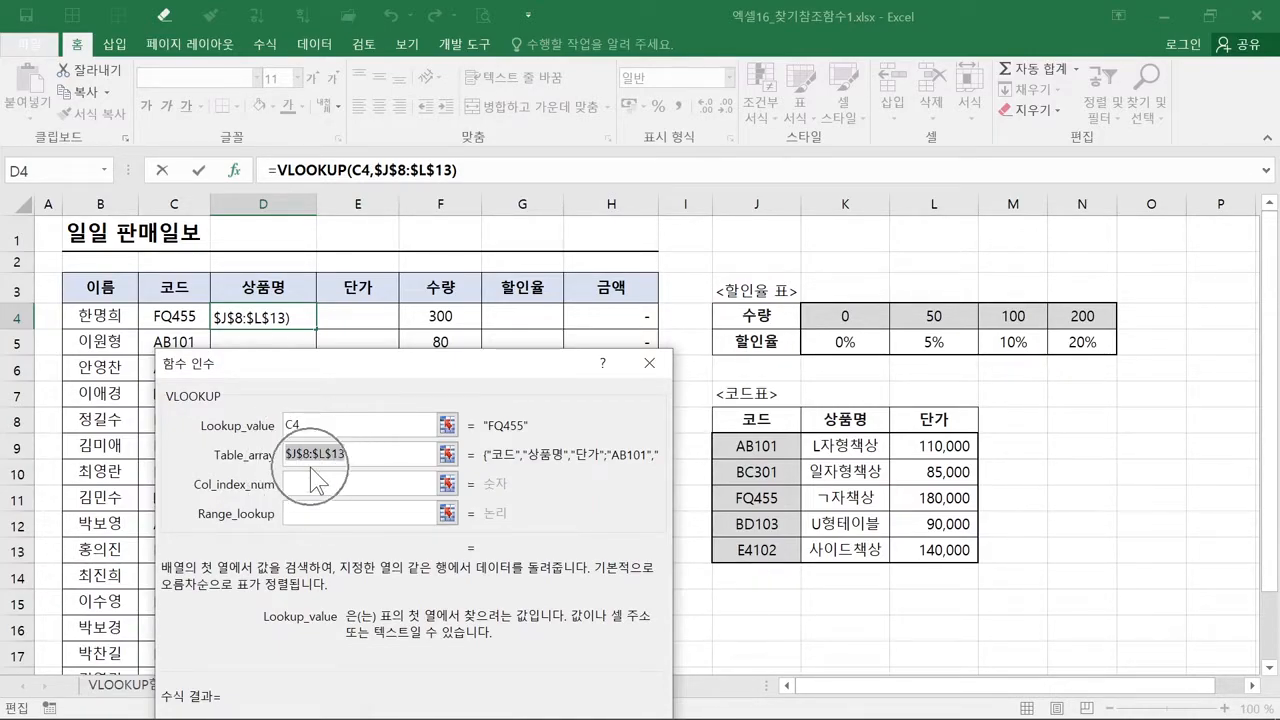
Set the VLOOKUP Col_index_num to 2, the position of the 상품명 column in the 코드표.
key(ctrl)
click(310, 470)
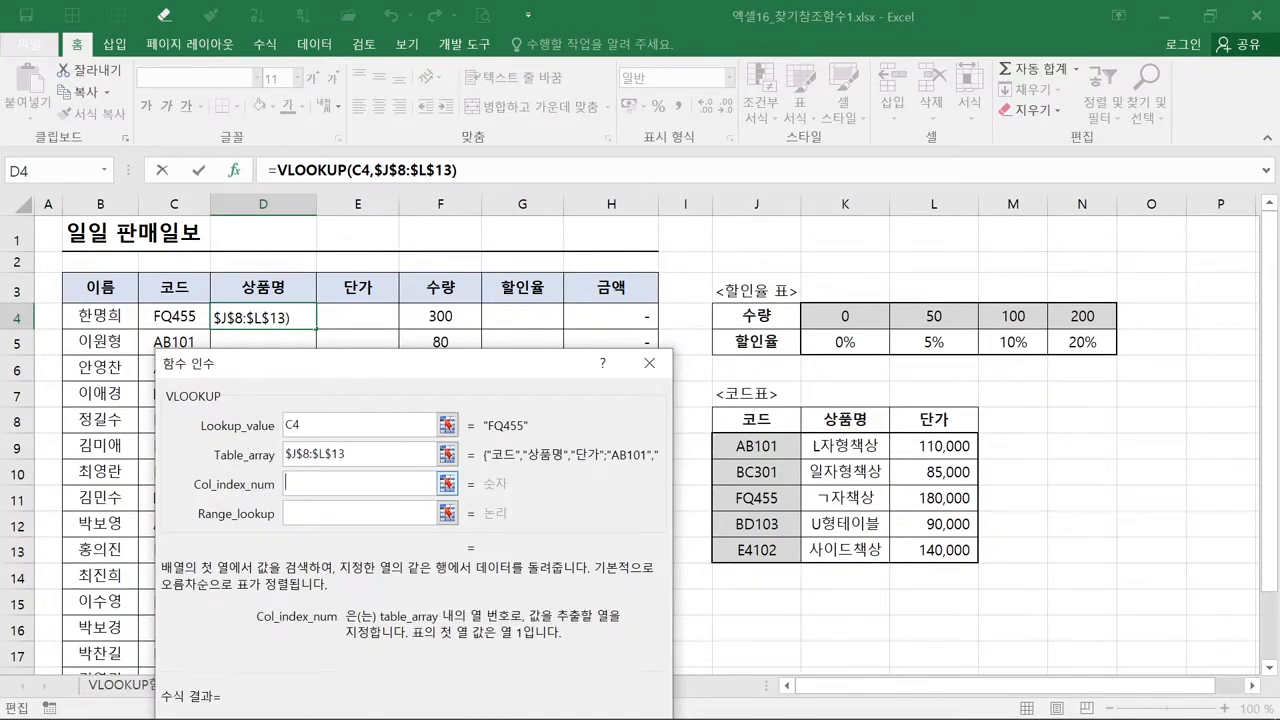
key(ctrl)
key(ctrl)
key(ctrl)
key(ctrl)
key(ctrl)
key(ctrl)
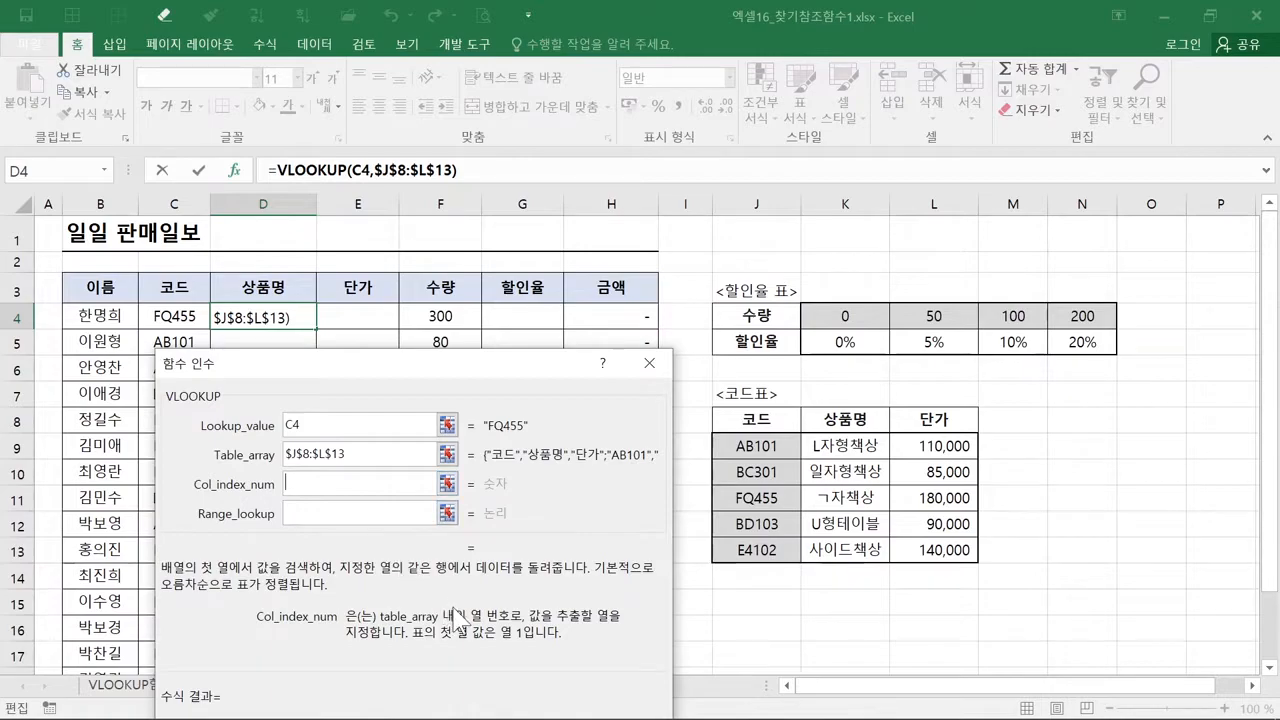
key(ctrl)
key(ctrl)
key(ctrl)
key(ctrl)
mouse_move(708, 404)
mouse_down()
mouse_move(840, 525)
mouse_move(977, 565)
mouse_up()
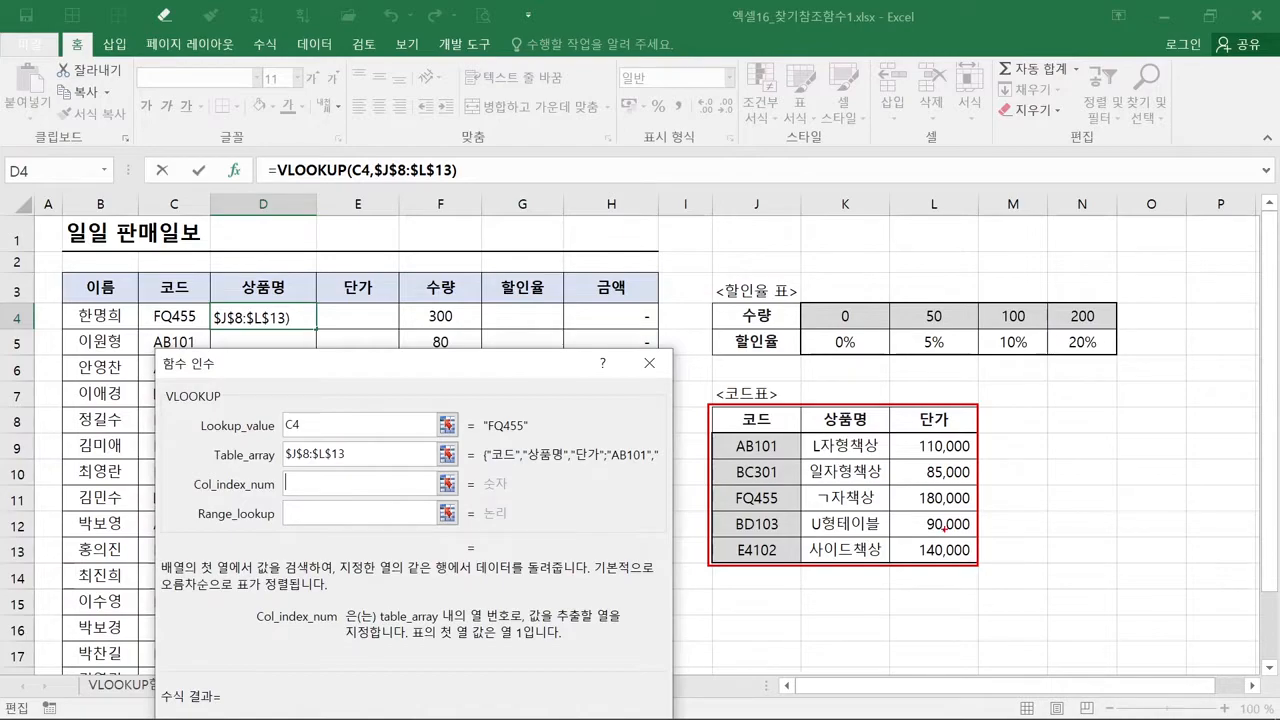
drag(773, 451, 760, 481)
mouse_move(846, 457)
mouse_down()
mouse_move(858, 462)
mouse_move(850, 478)
mouse_move(872, 482)
mouse_move(951, 463)
mouse_up()
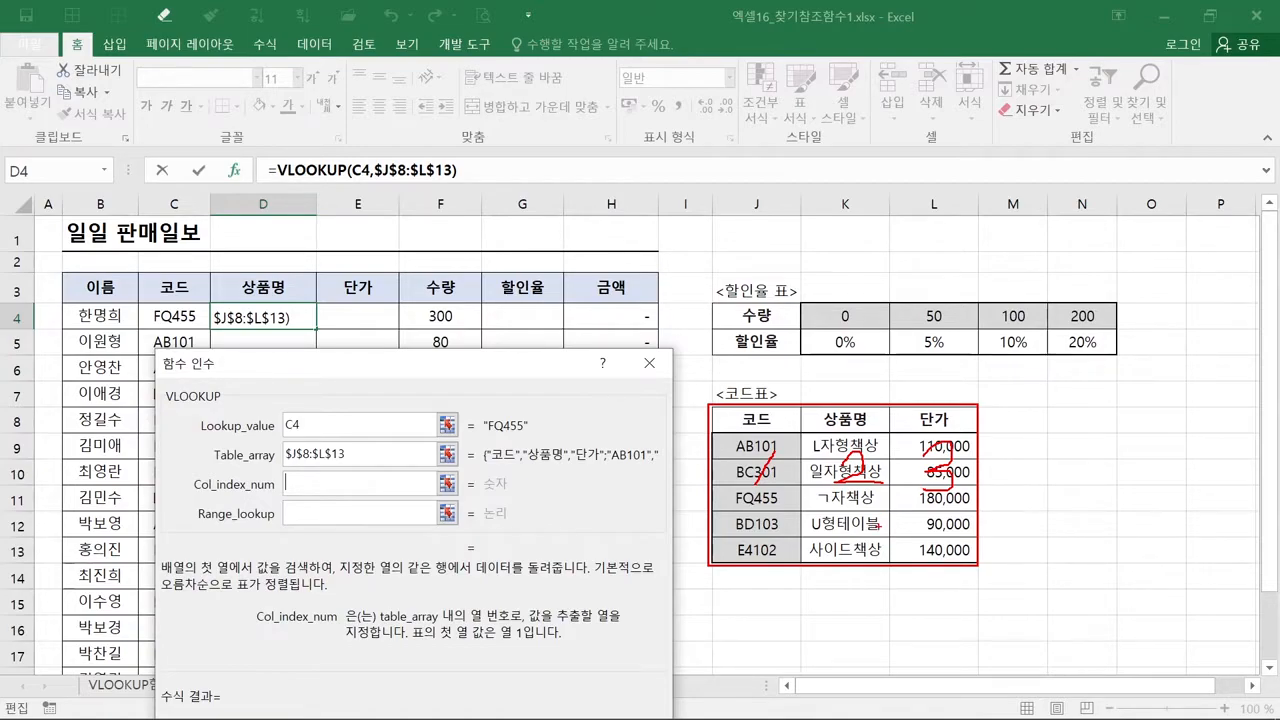
drag(510, 603, 635, 632)
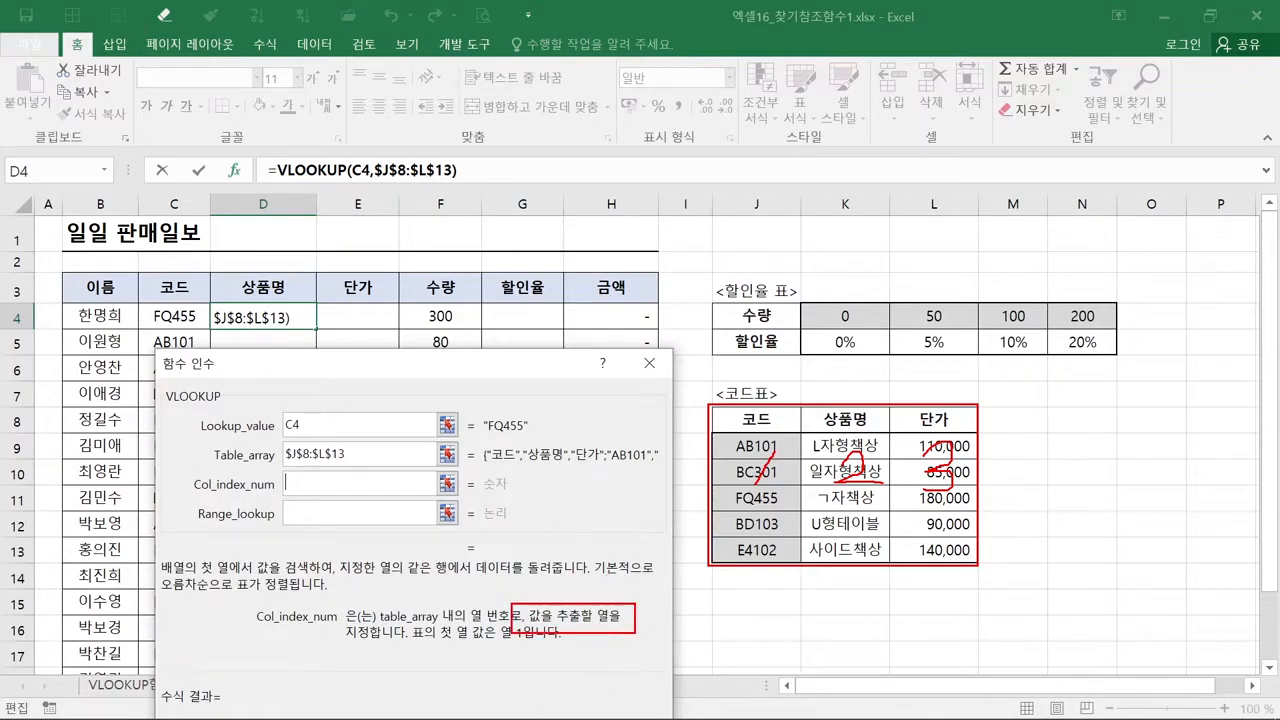
key(Escape)
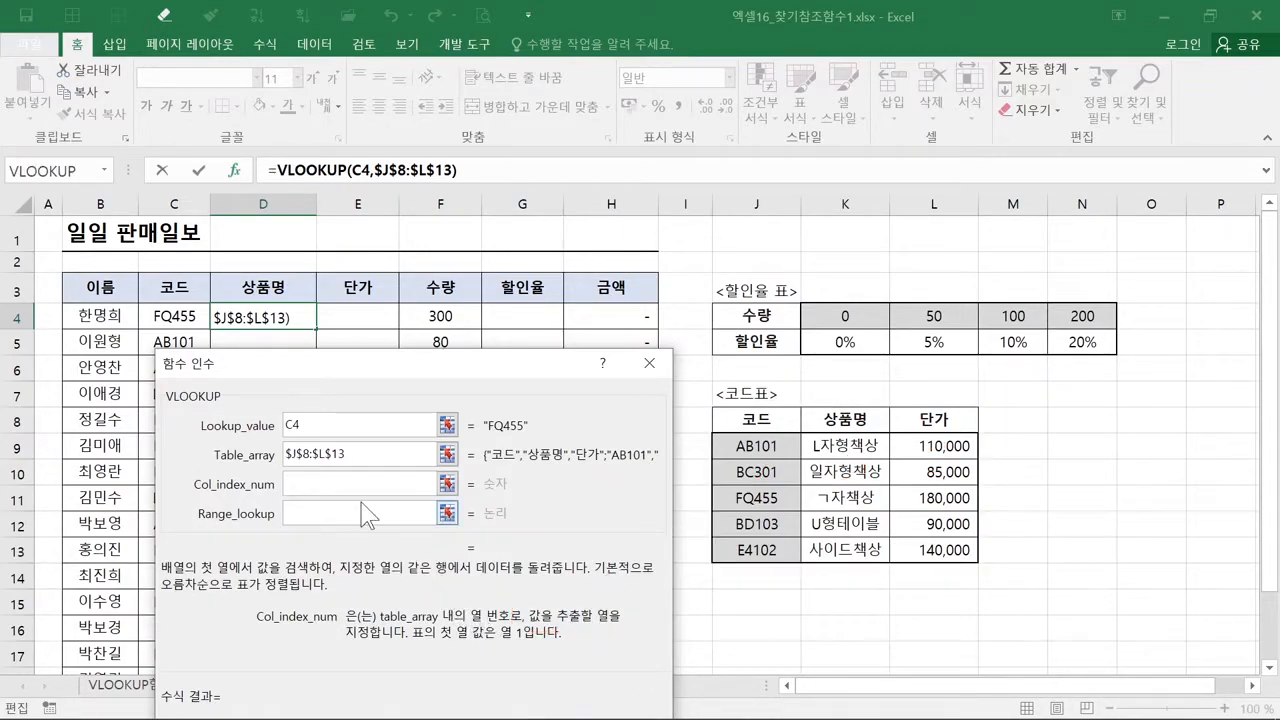
text(2)
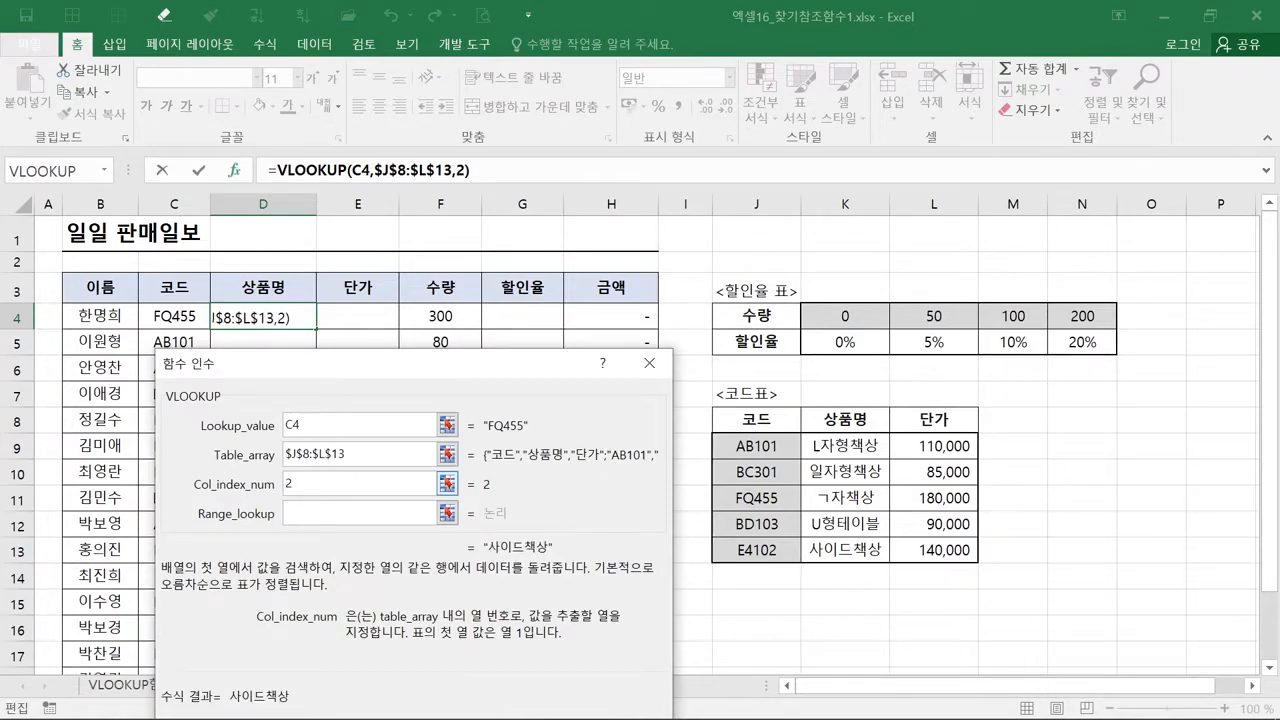
Set the VLOOKUP Range_lookup to 0 so that the 코드 is matched exactly.
click(360, 513)
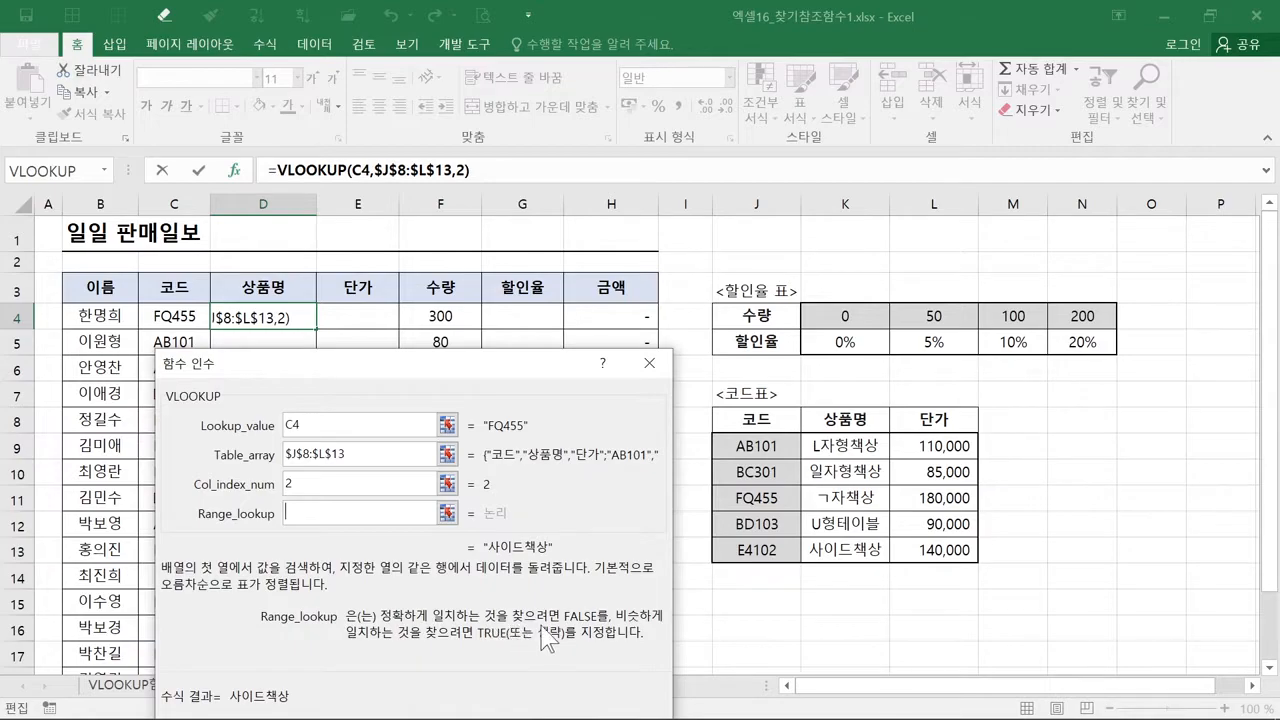
key(ctrl)
key(ctrl)
key(ctrl)
text(0)
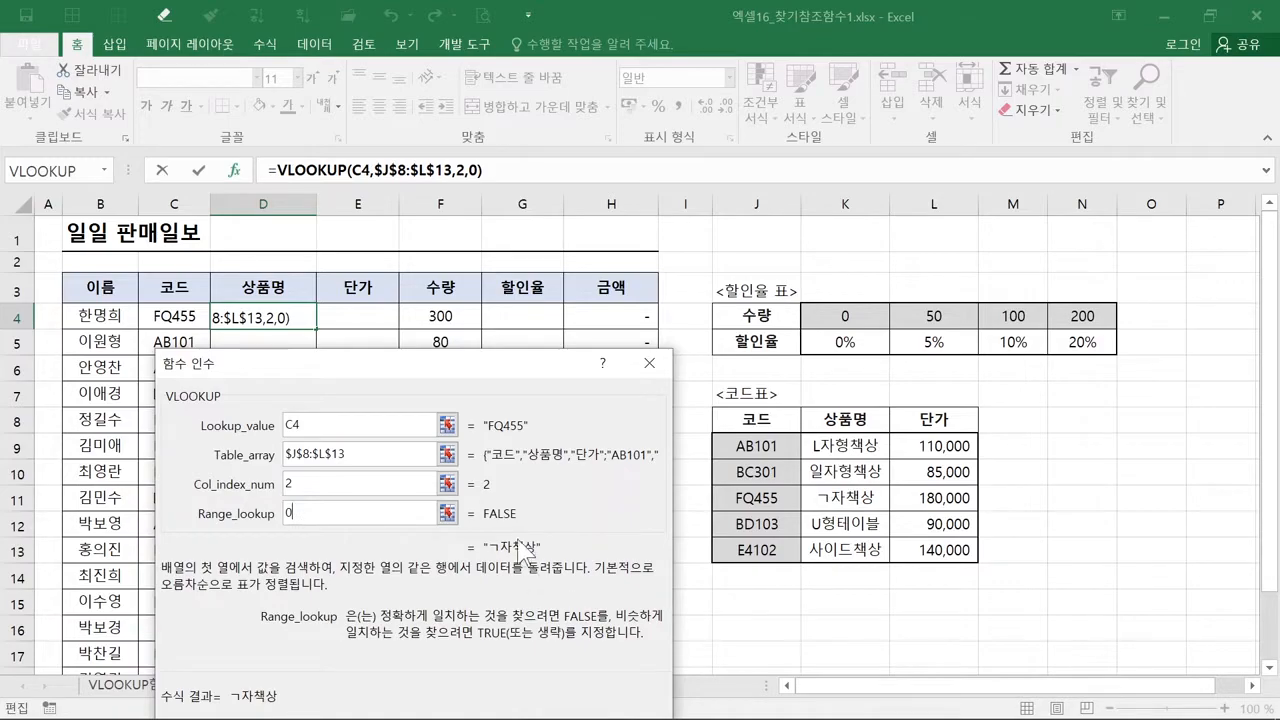
Examine how the 코드 in C4 is matched against the first column and corresponding row of the 코드표.
key(ctrl)
key(ctrl)
key(ctrl)
key(ctrl)
drag(132, 298, 210, 334)
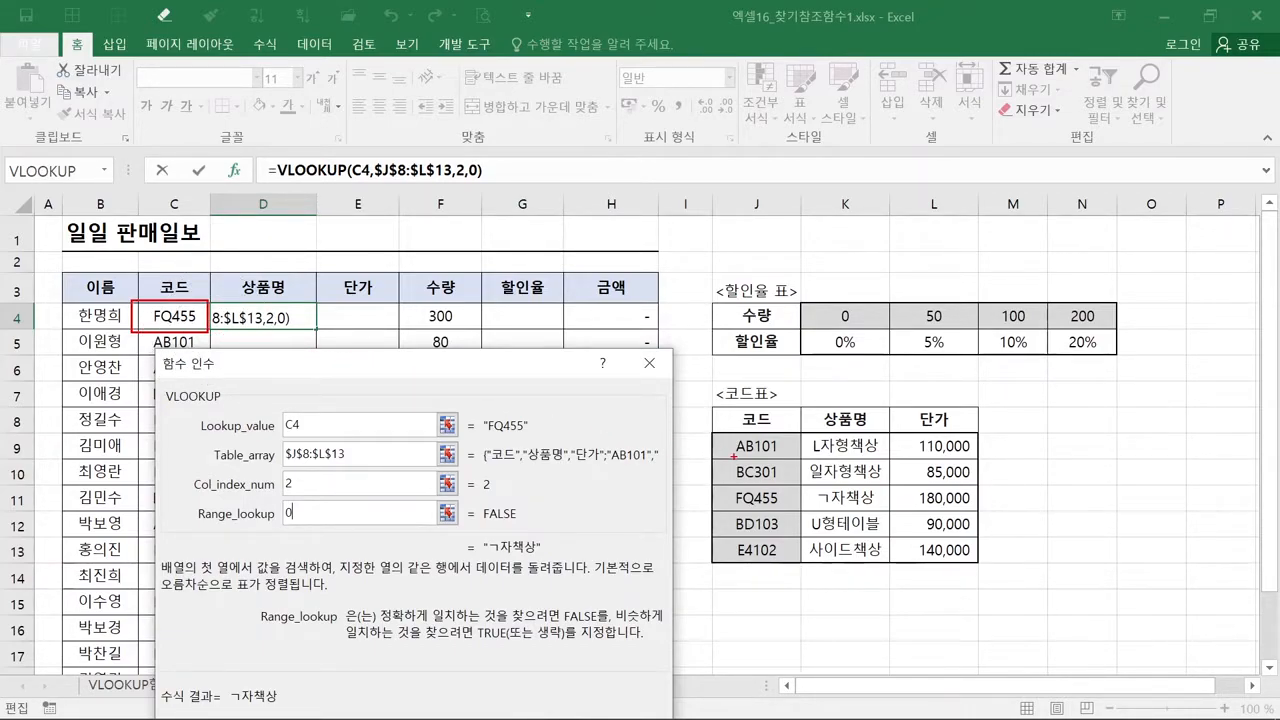
mouse_move(709, 416)
mouse_down()
mouse_move(736, 450)
mouse_move(985, 568)
mouse_up()
drag(709, 406, 799, 569)
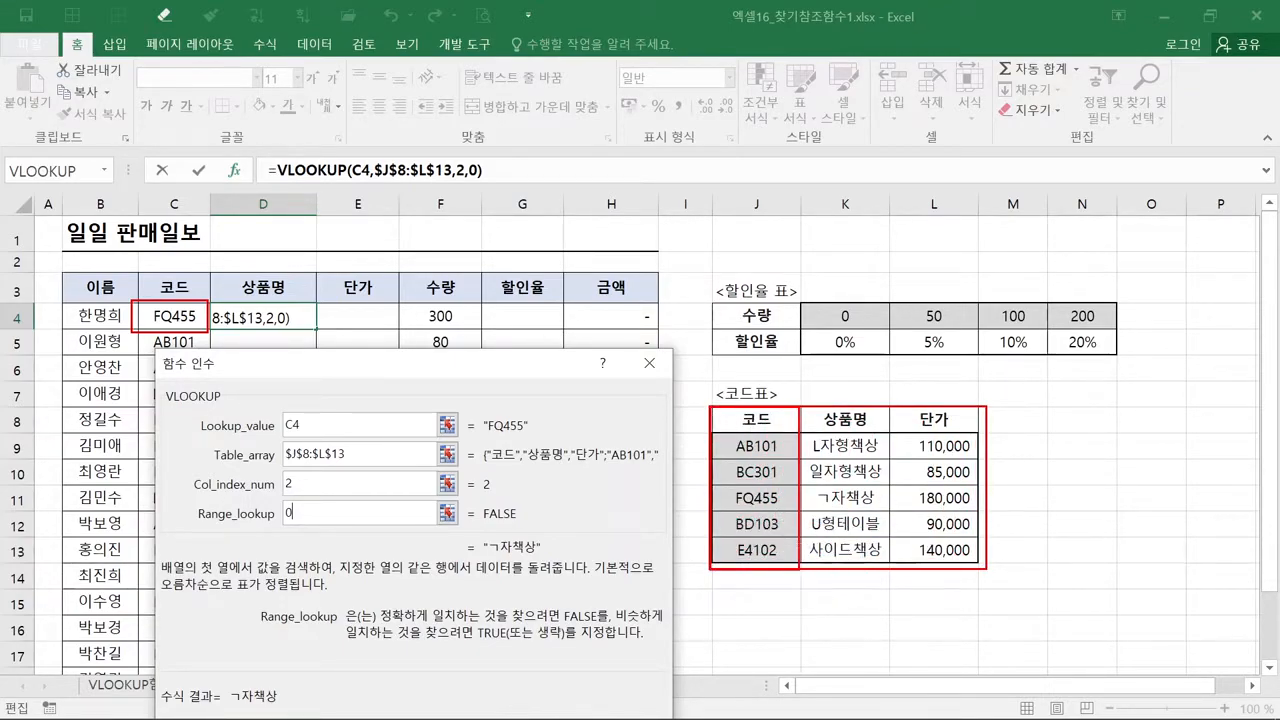
mouse_move(701, 484)
mouse_down()
mouse_move(752, 516)
mouse_move(998, 516)
mouse_up()
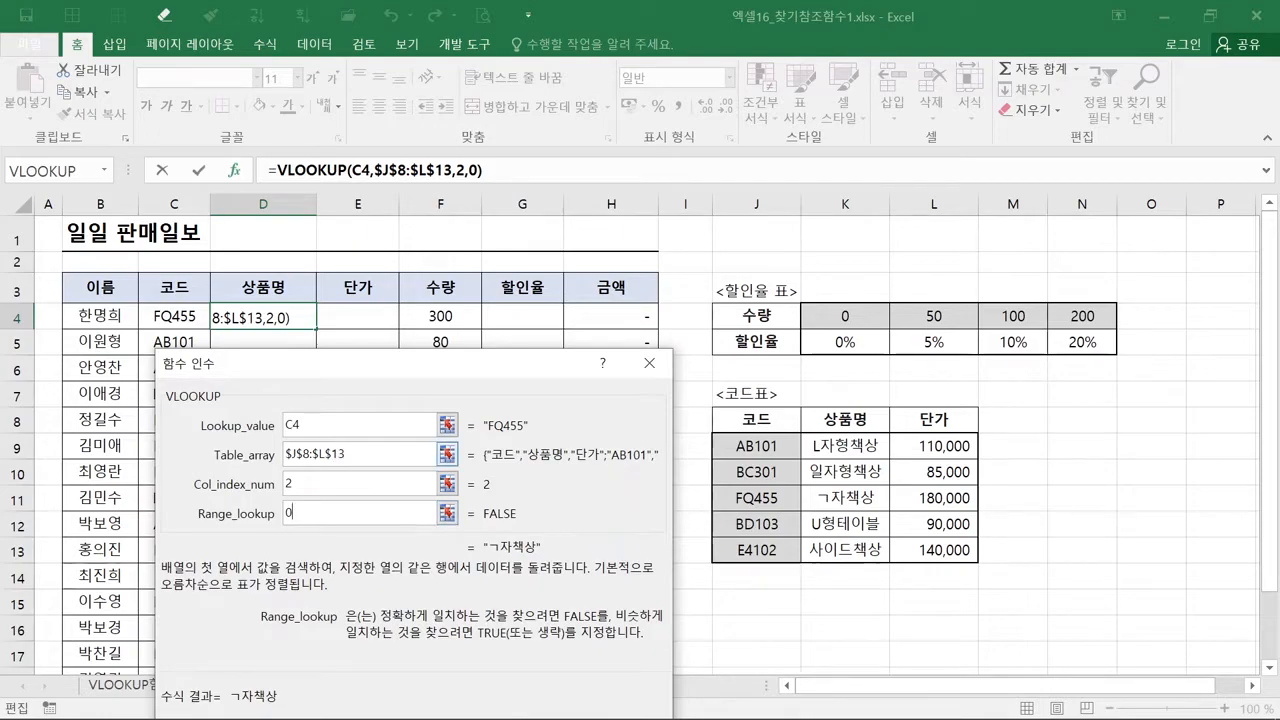
Confirm the VLOOKUP in D4 and fill the formula down the 상품명 column for all rows of the 일일 판매일보.
drag(428, 368, 525, 244)
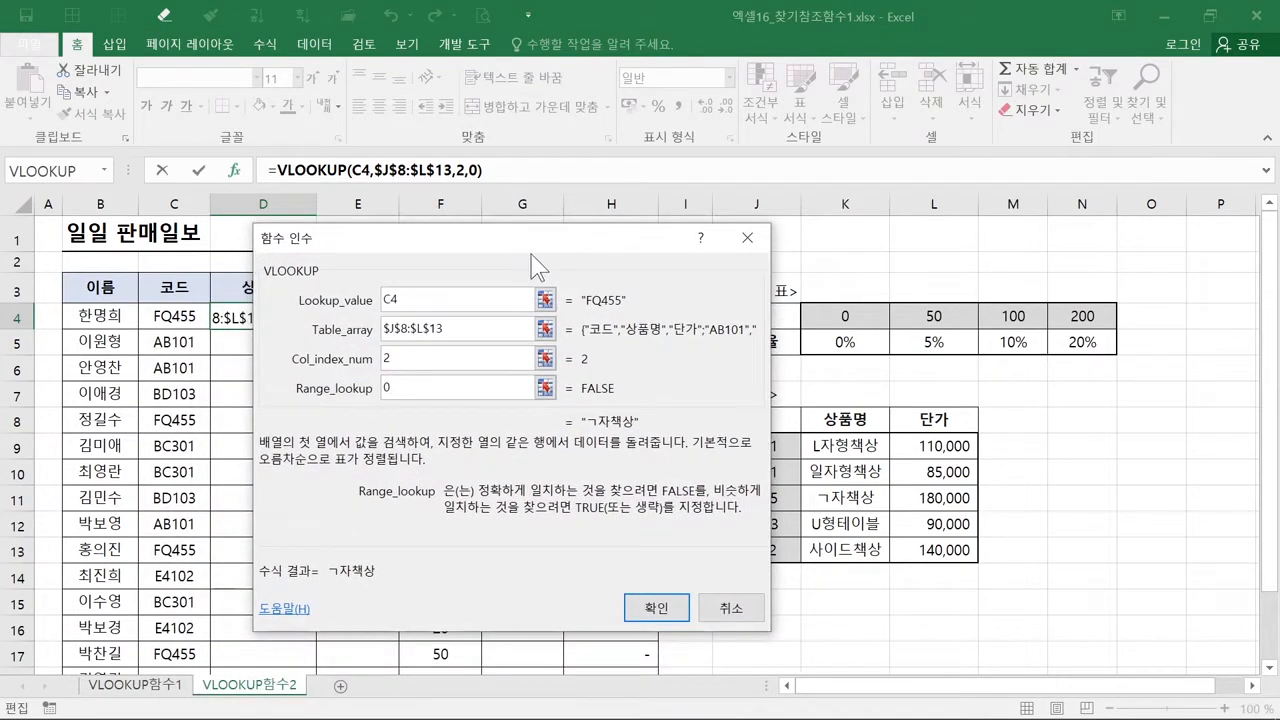
click(626, 610)
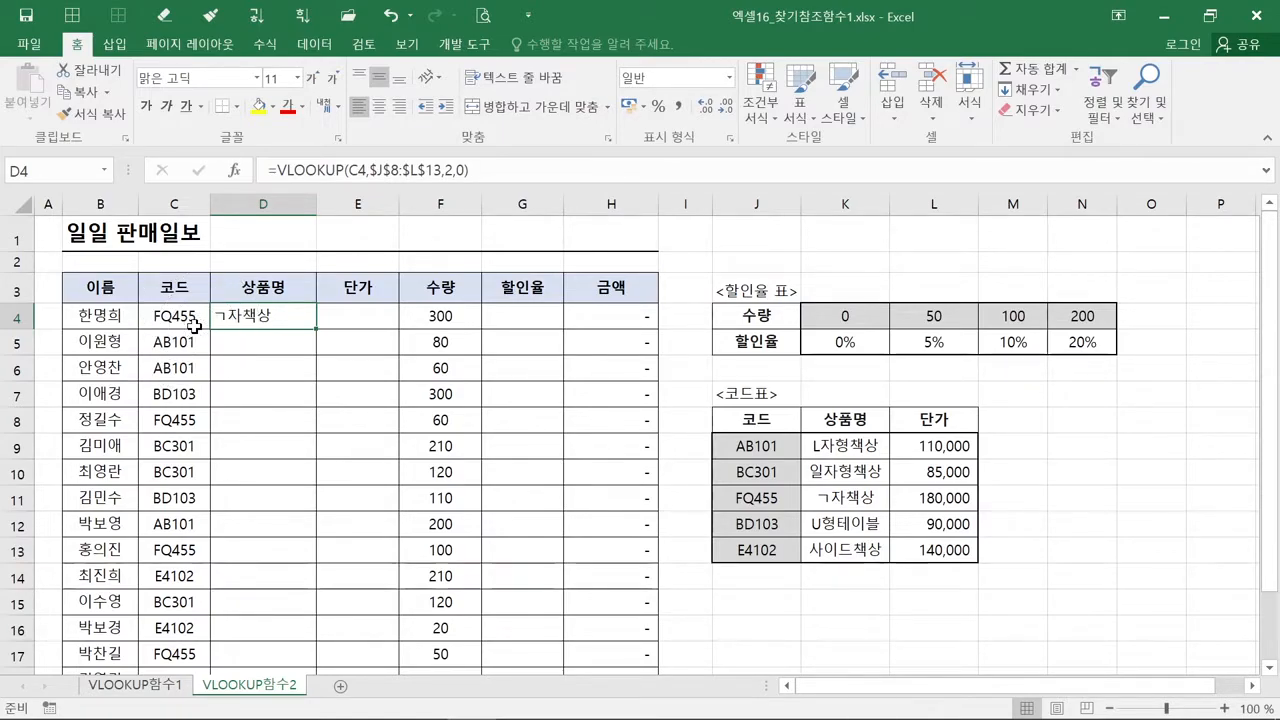
double_click(316, 325)
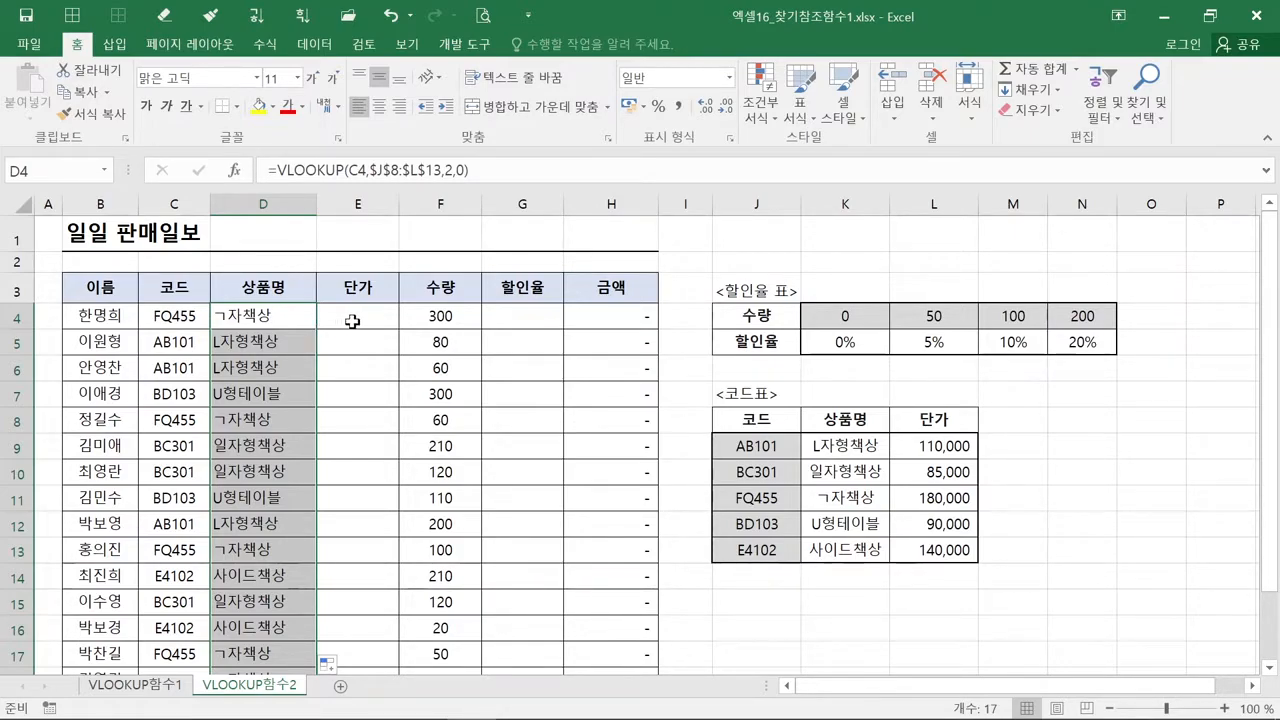
Start a VLOOKUP function in E4, the first 단가 cell, from the 찾기/참조 영역 function category.
click(352, 321)
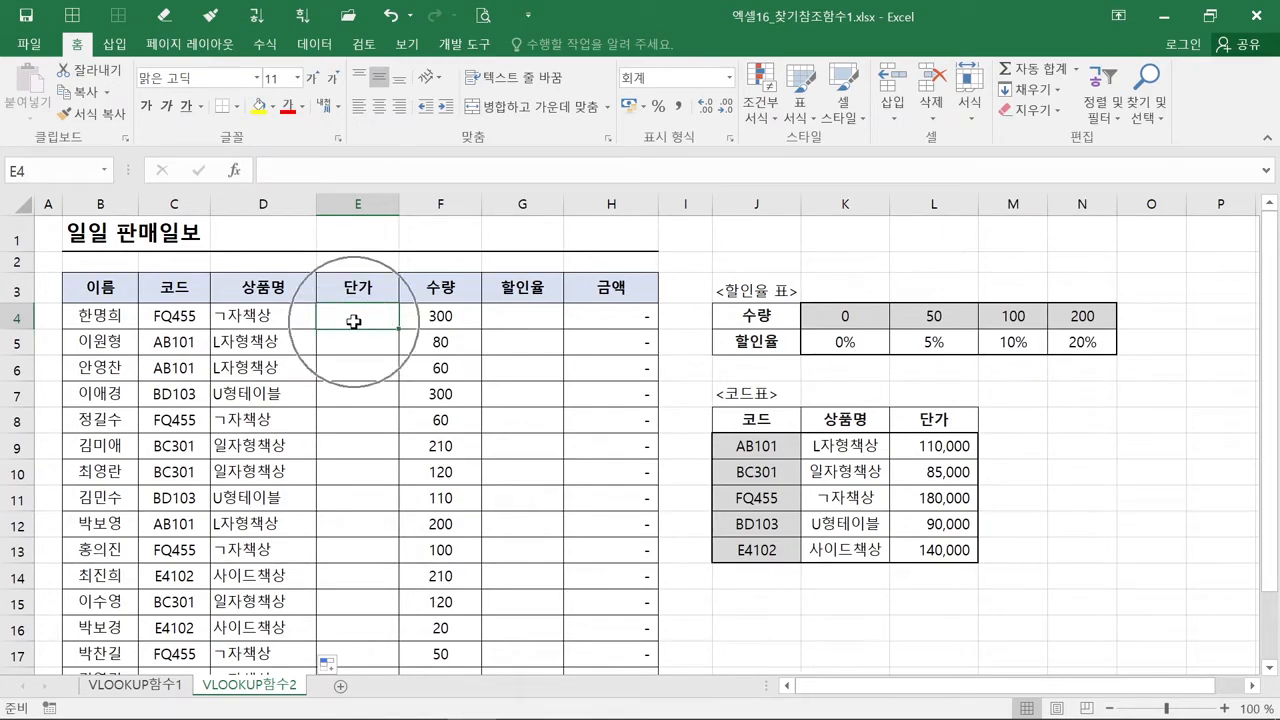
key(ctrl)
key(ctrl)
key(ctrl)
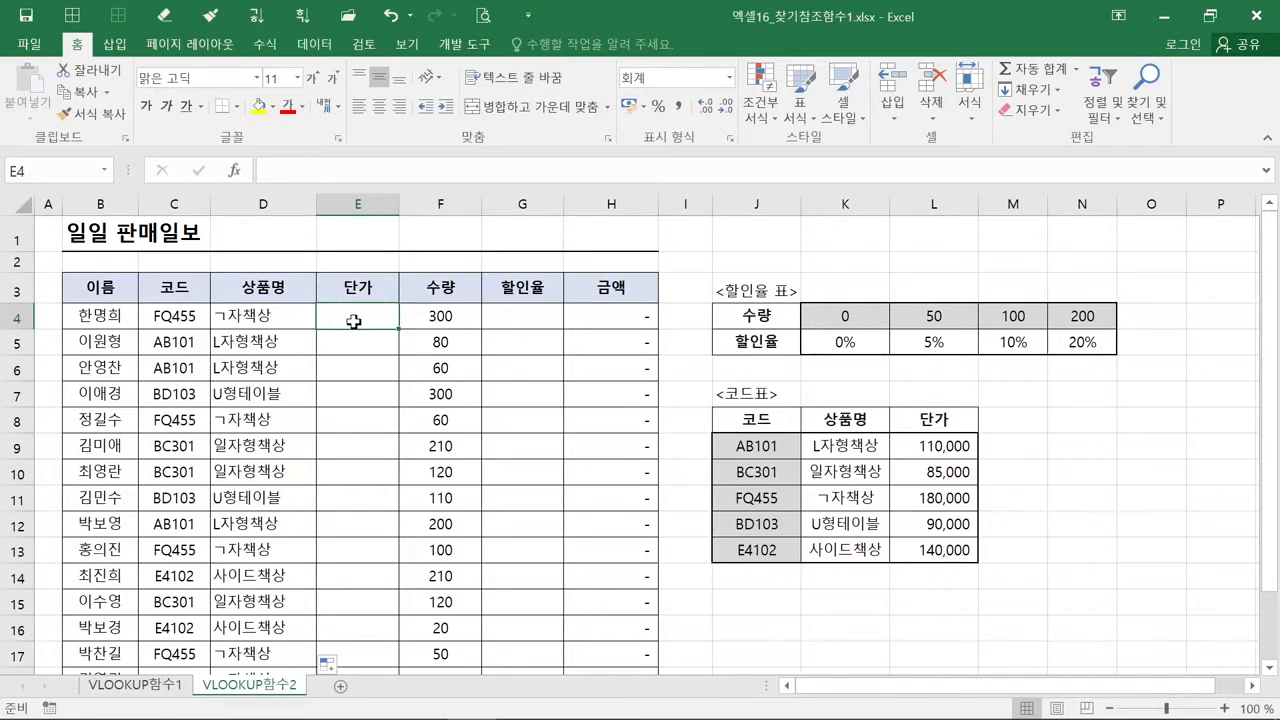
click(242, 180)
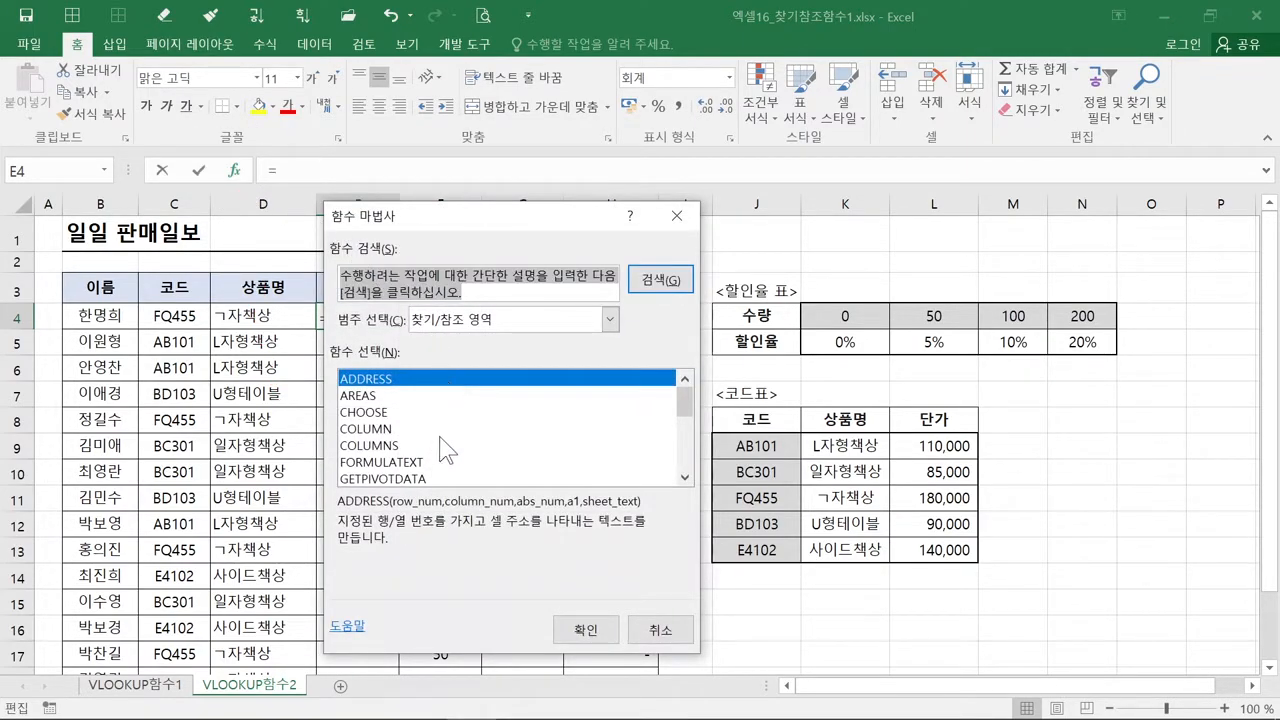
scroll(443, 455, down, 4)
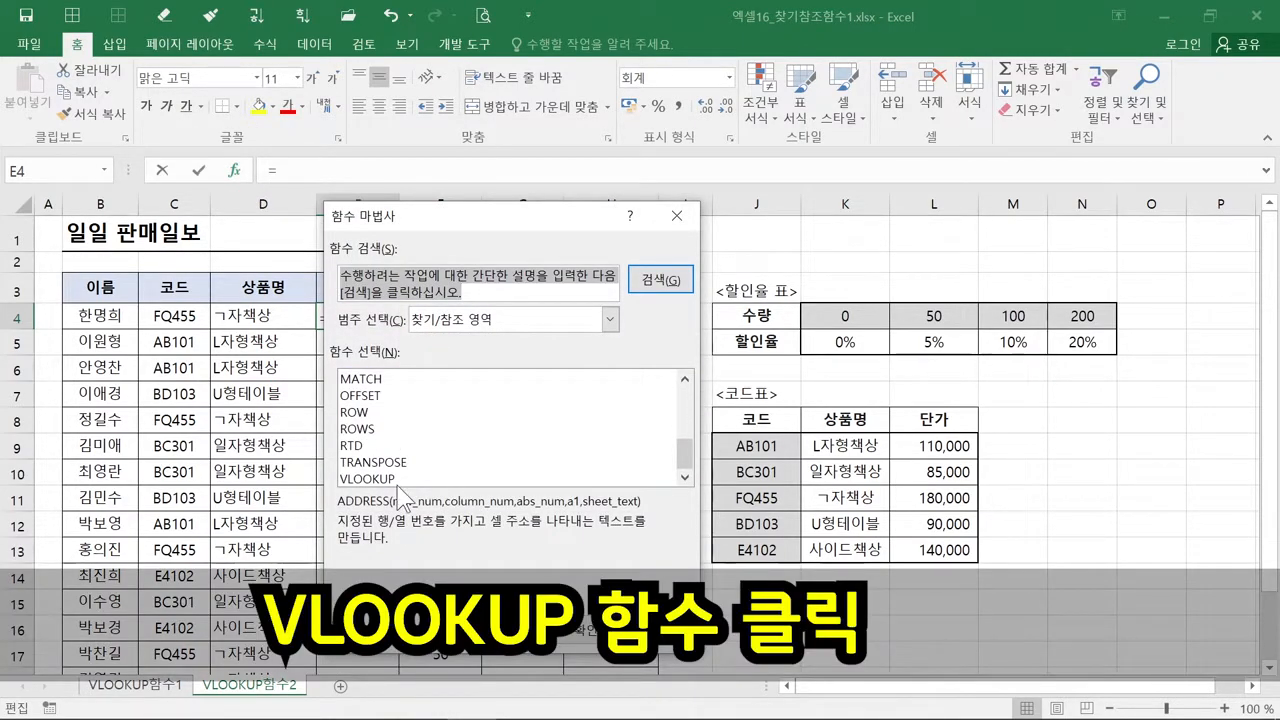
click(370, 478)
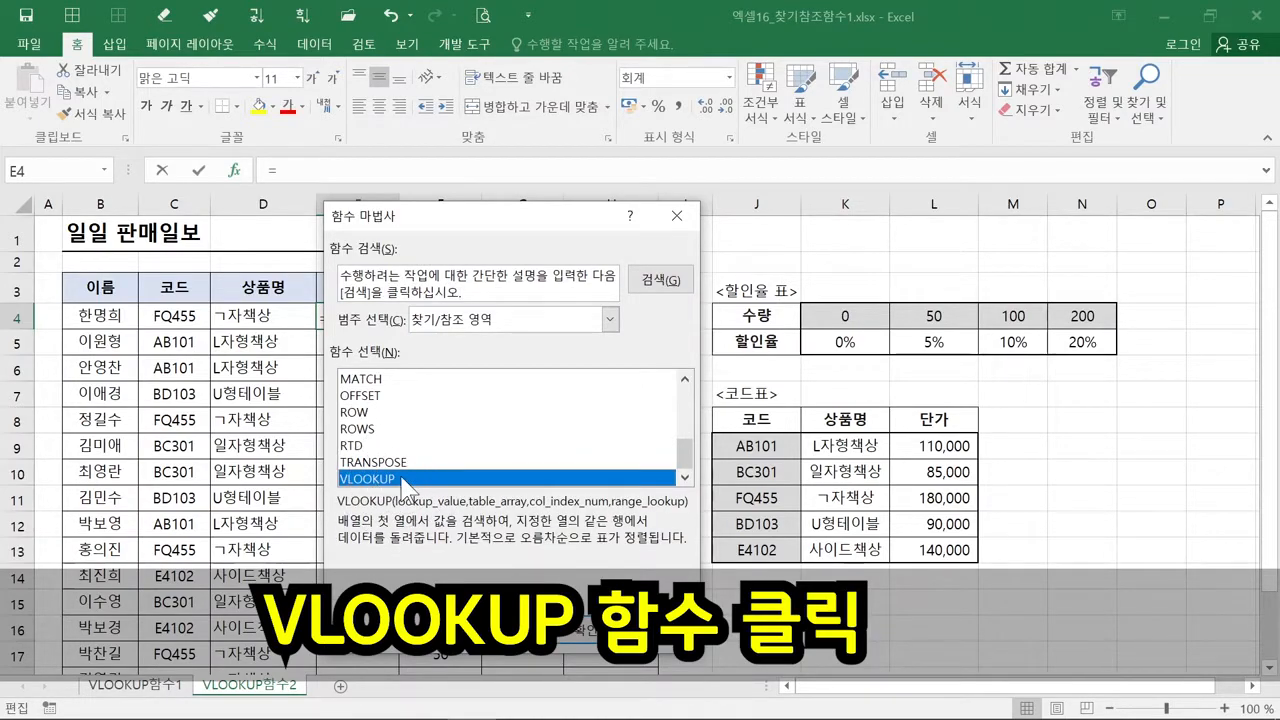
click(405, 480)
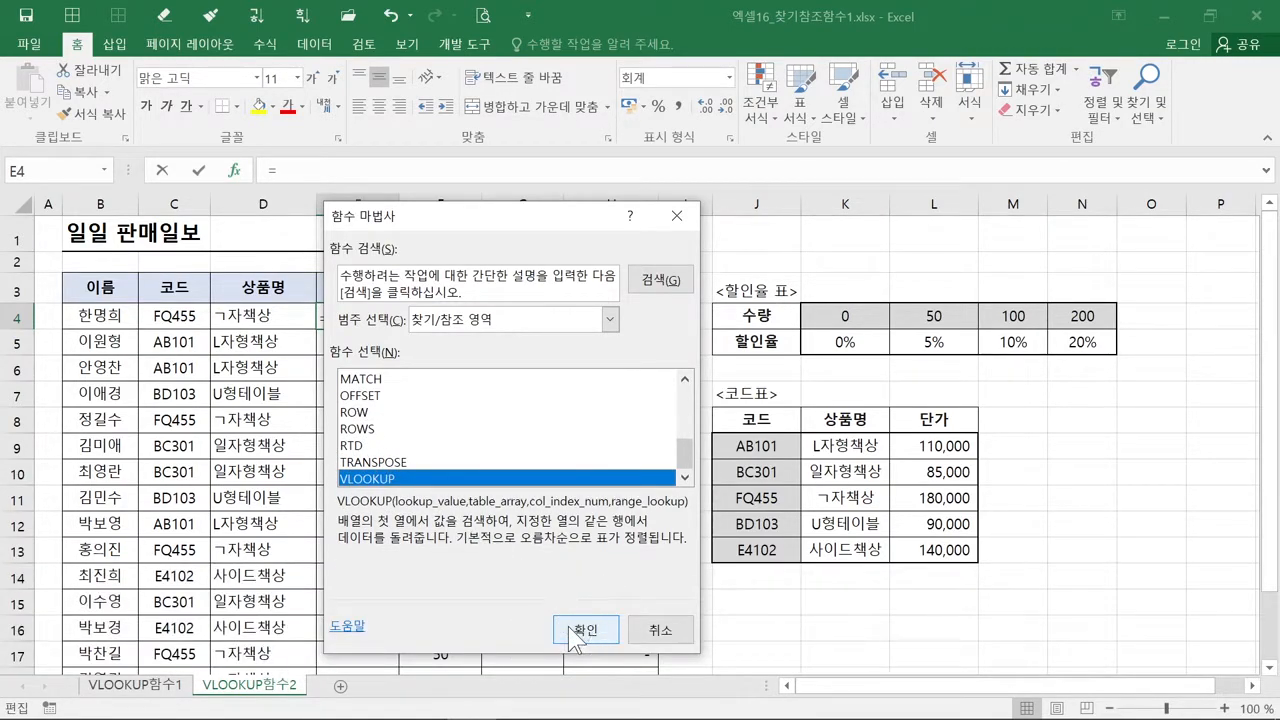
click(575, 632)
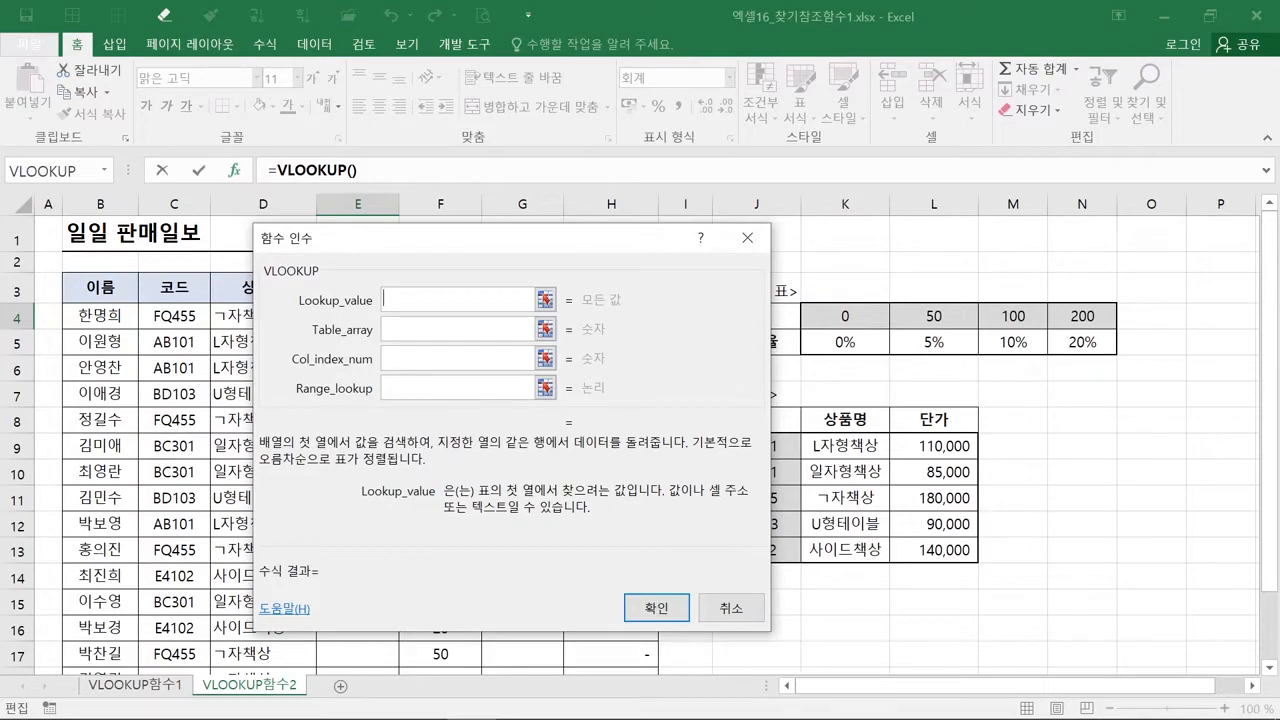
Set the 단가 VLOOKUP's Lookup_value to C4 and its Table_array to the whole 코드표 as the absolute range $J$8:$L$13.
click(412, 300)
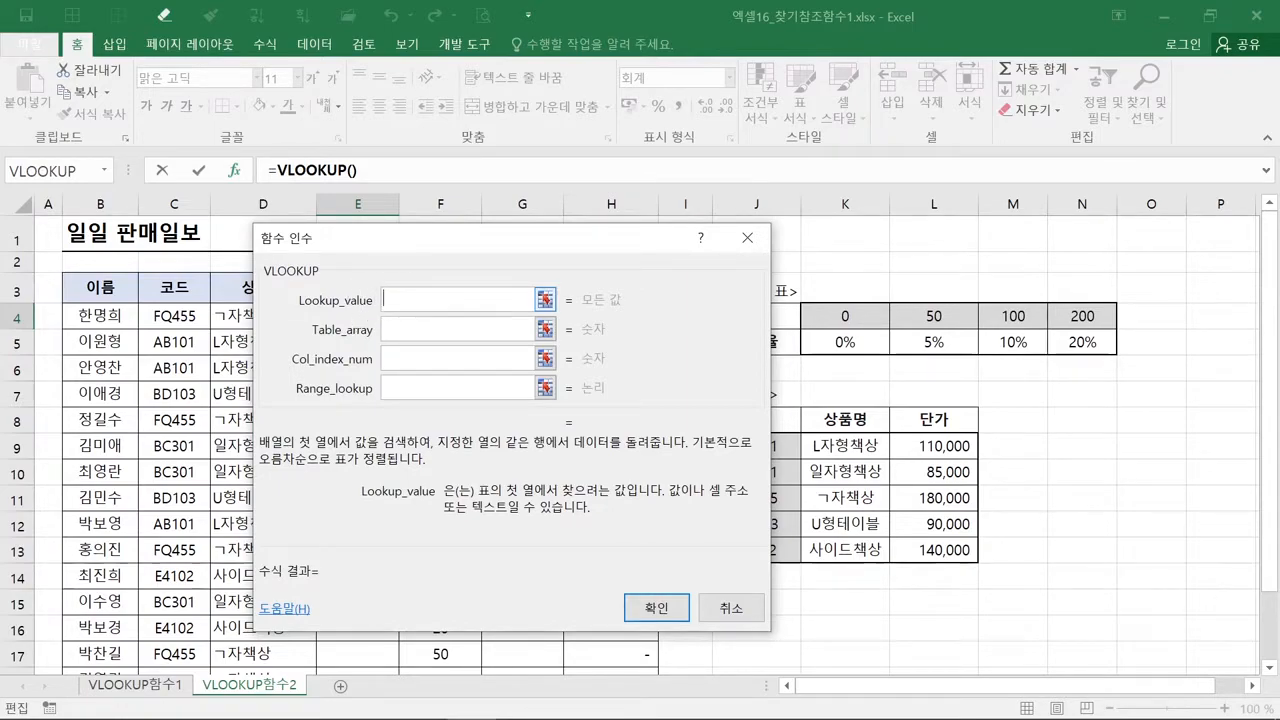
click(176, 318)
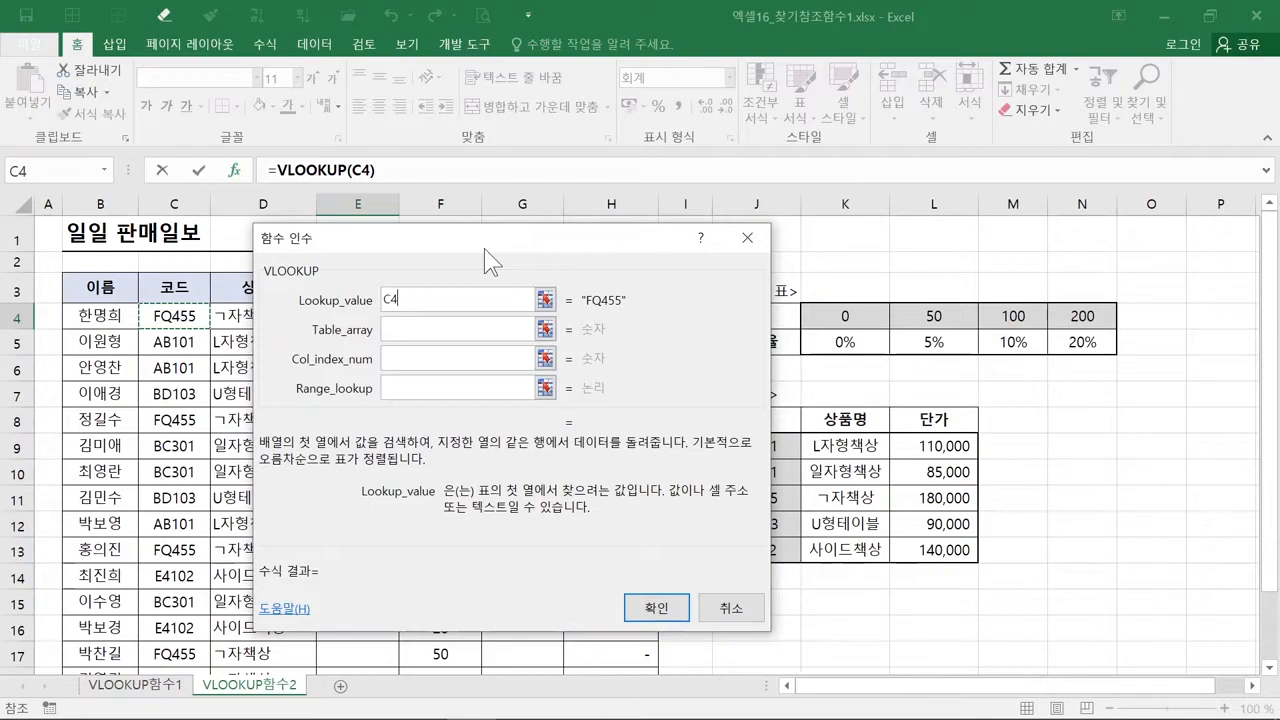
click(447, 330)
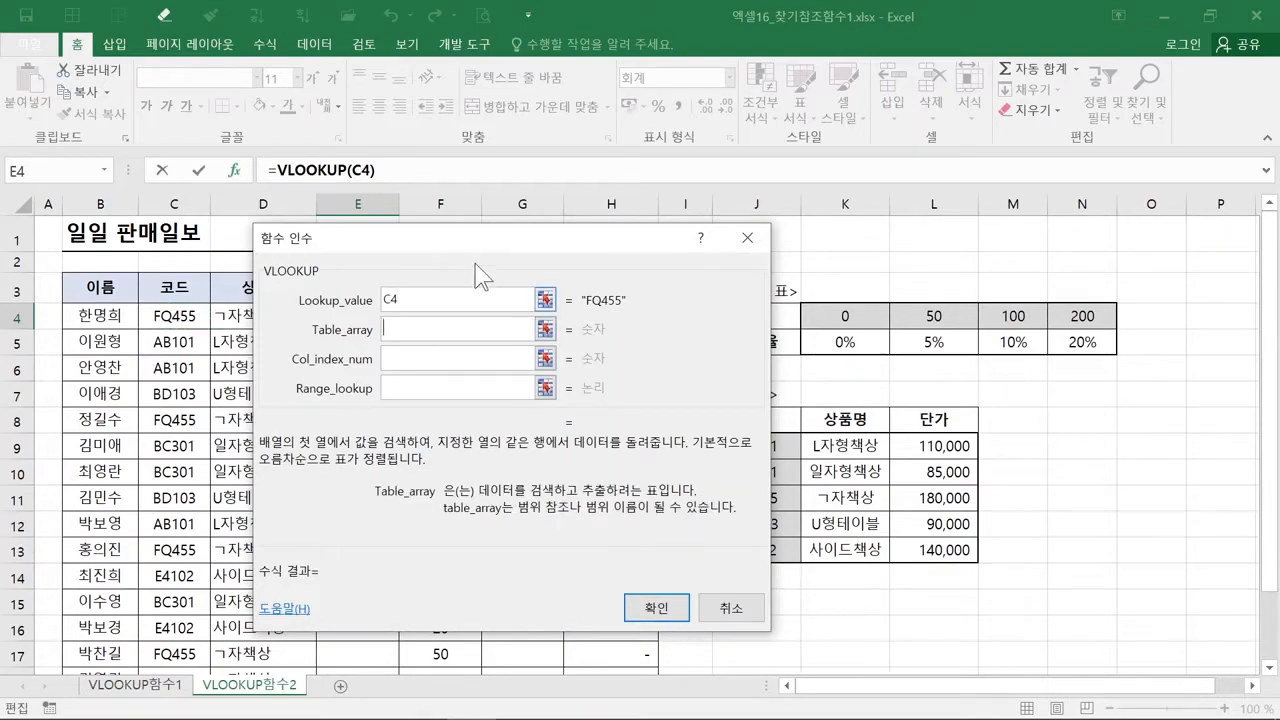
drag(505, 250, 403, 292)
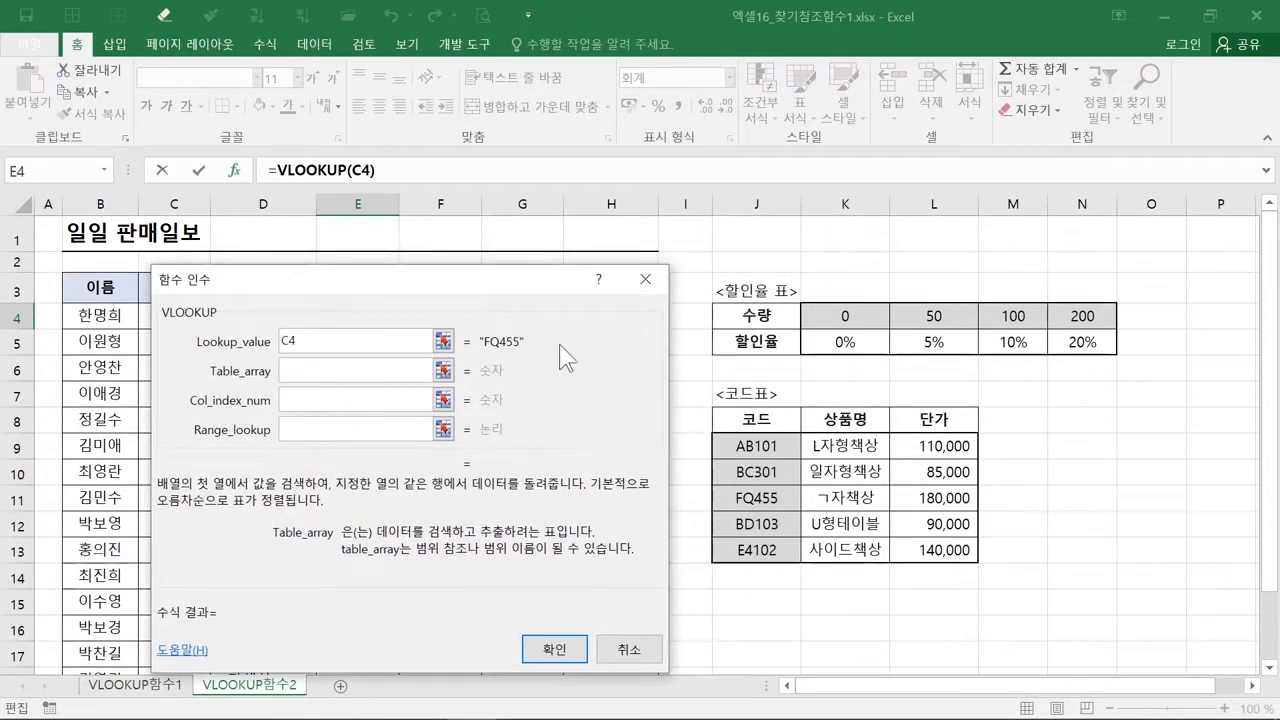
drag(756, 420, 940, 549)
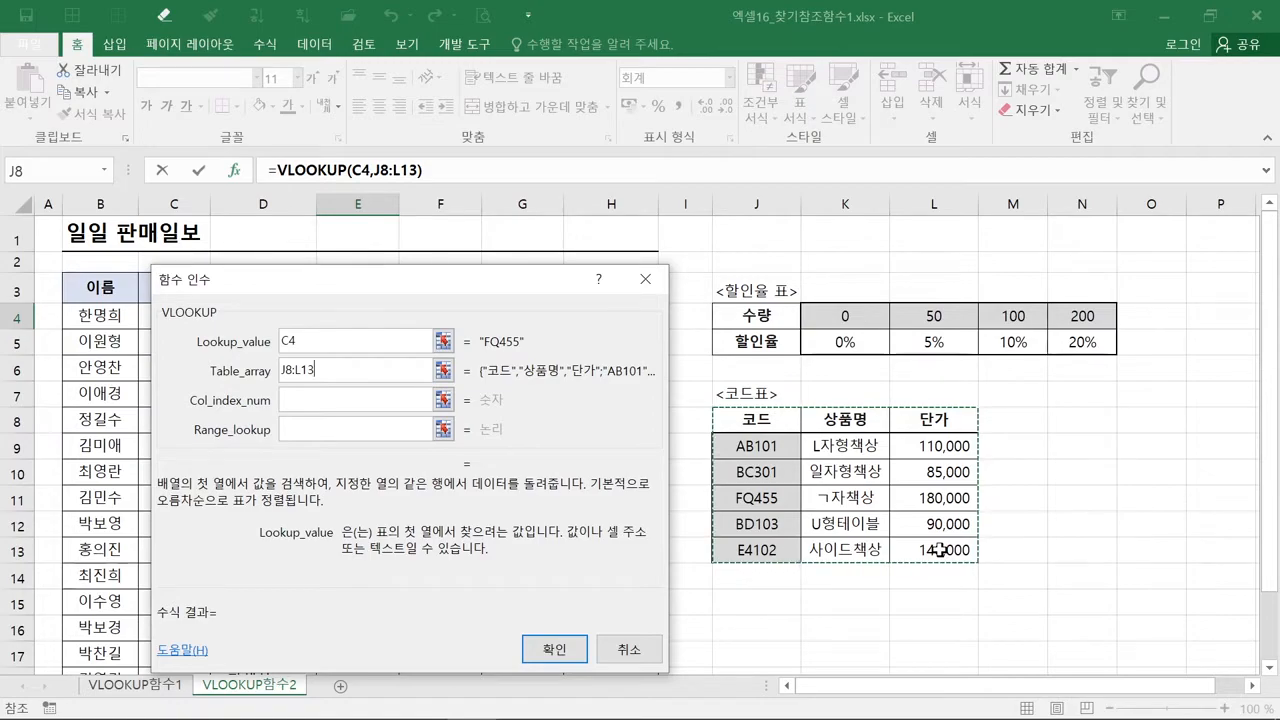
click(940, 549)
click(940, 549)
click(271, 366)
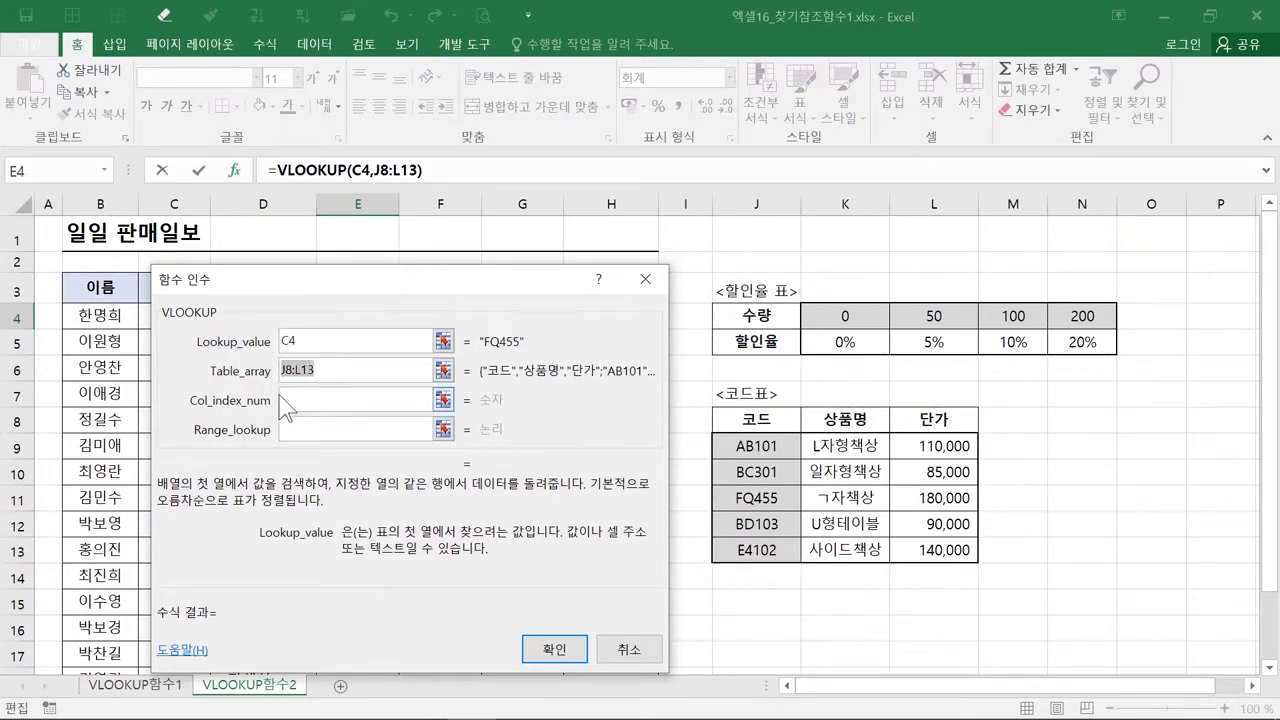
key(F4)
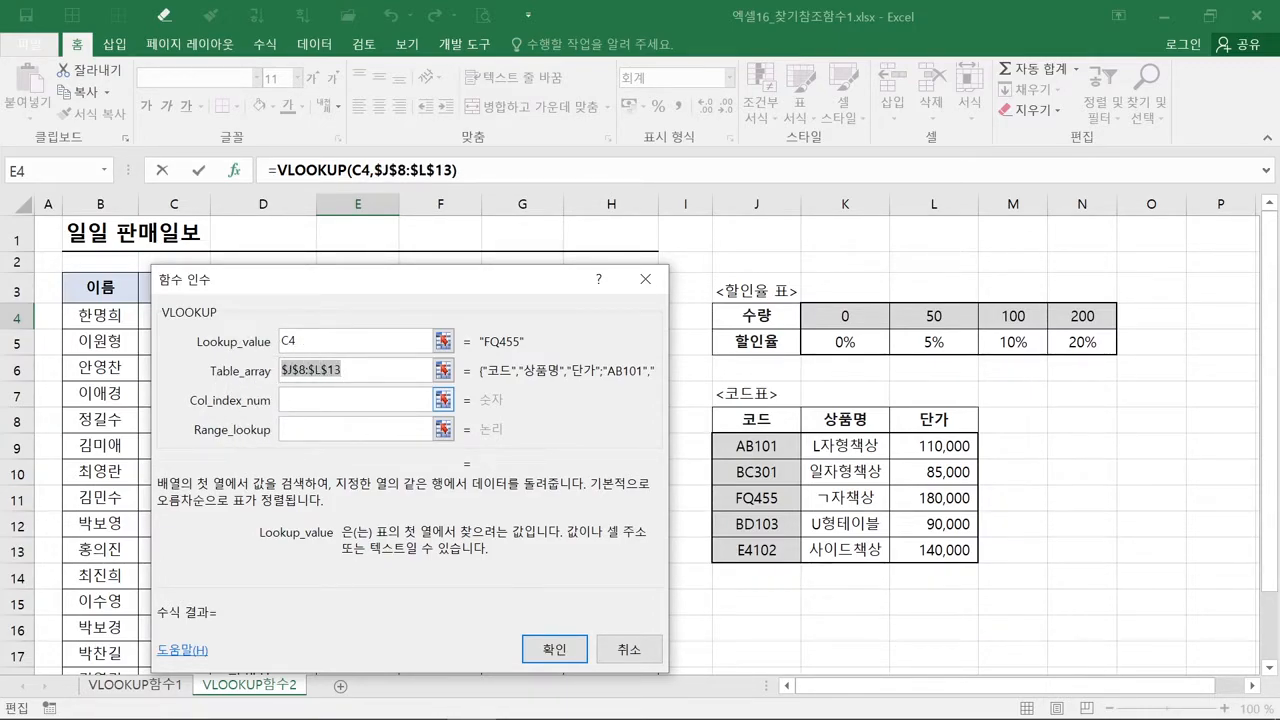
Set the VLOOKUP Col_index_num to 3, the position of the 단가 column in the 코드표.
click(288, 408)
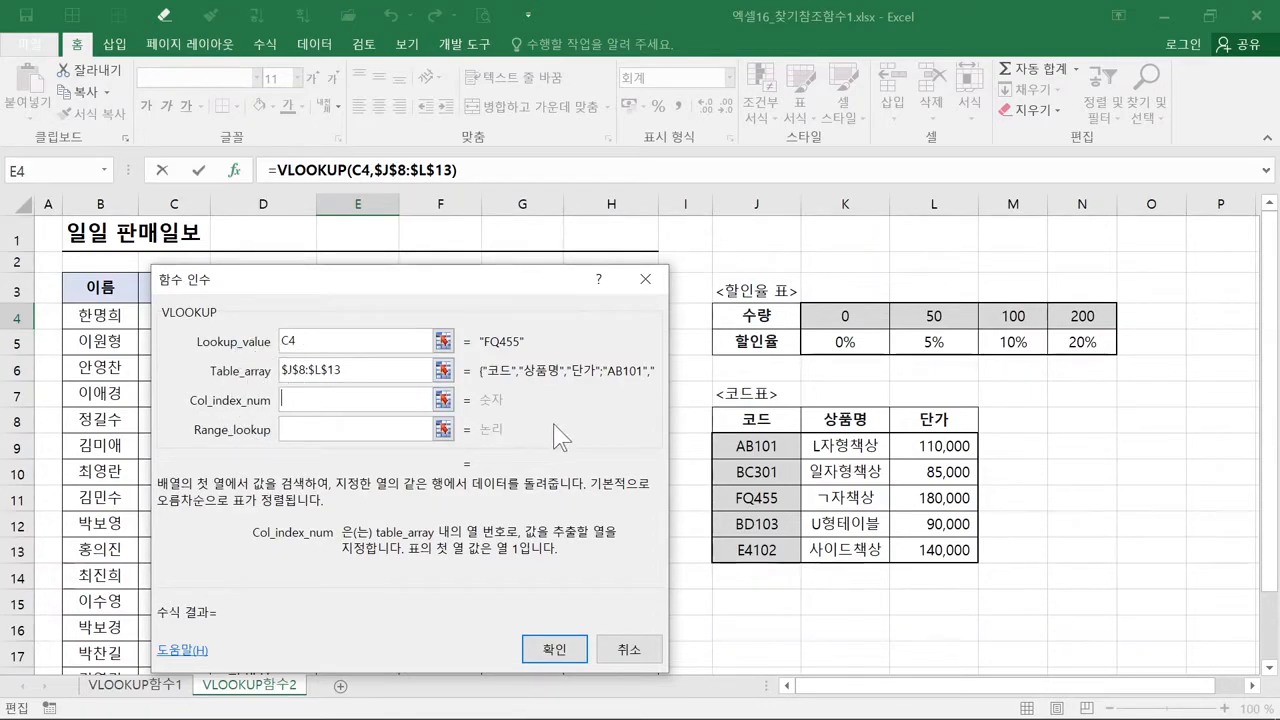
mouse_move(715, 410)
mouse_down()
mouse_move(764, 452)
mouse_move(980, 562)
mouse_up()
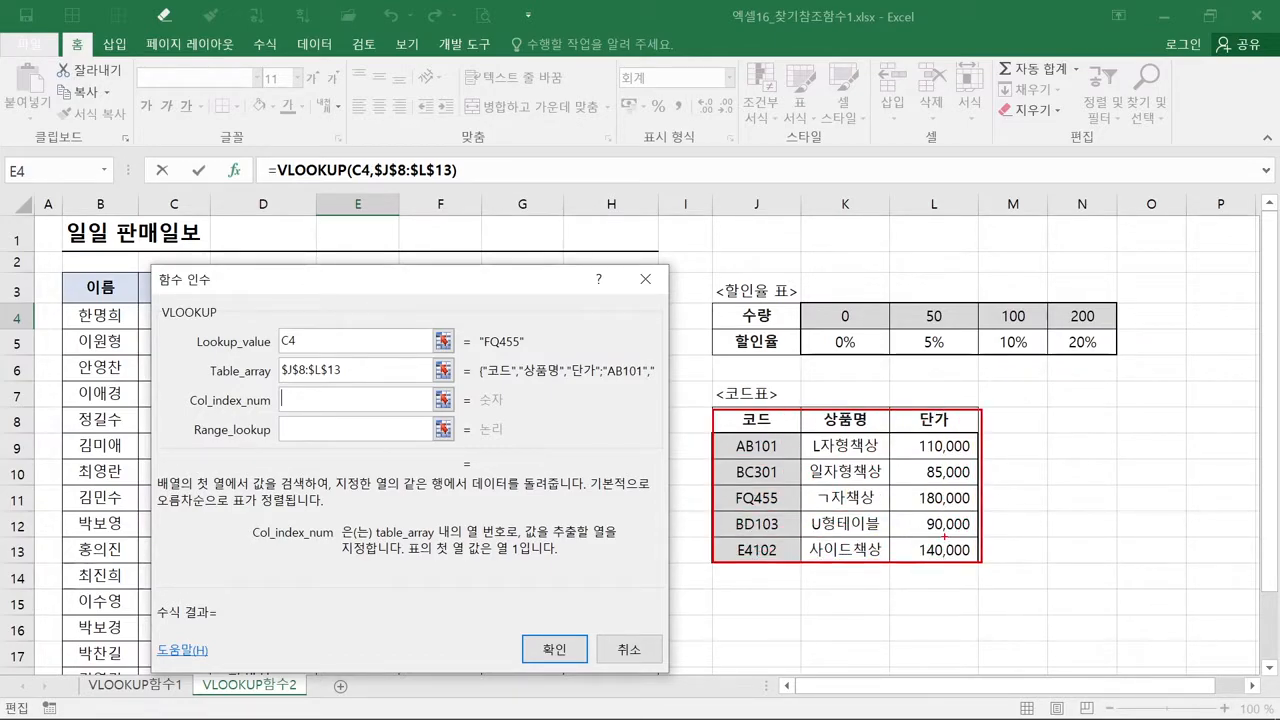
drag(757, 452, 742, 485)
mouse_move(833, 466)
mouse_down()
mouse_move(858, 470)
mouse_move(846, 492)
mouse_up()
mouse_move(936, 476)
mouse_down()
mouse_move(956, 480)
mouse_move(934, 506)
mouse_up()
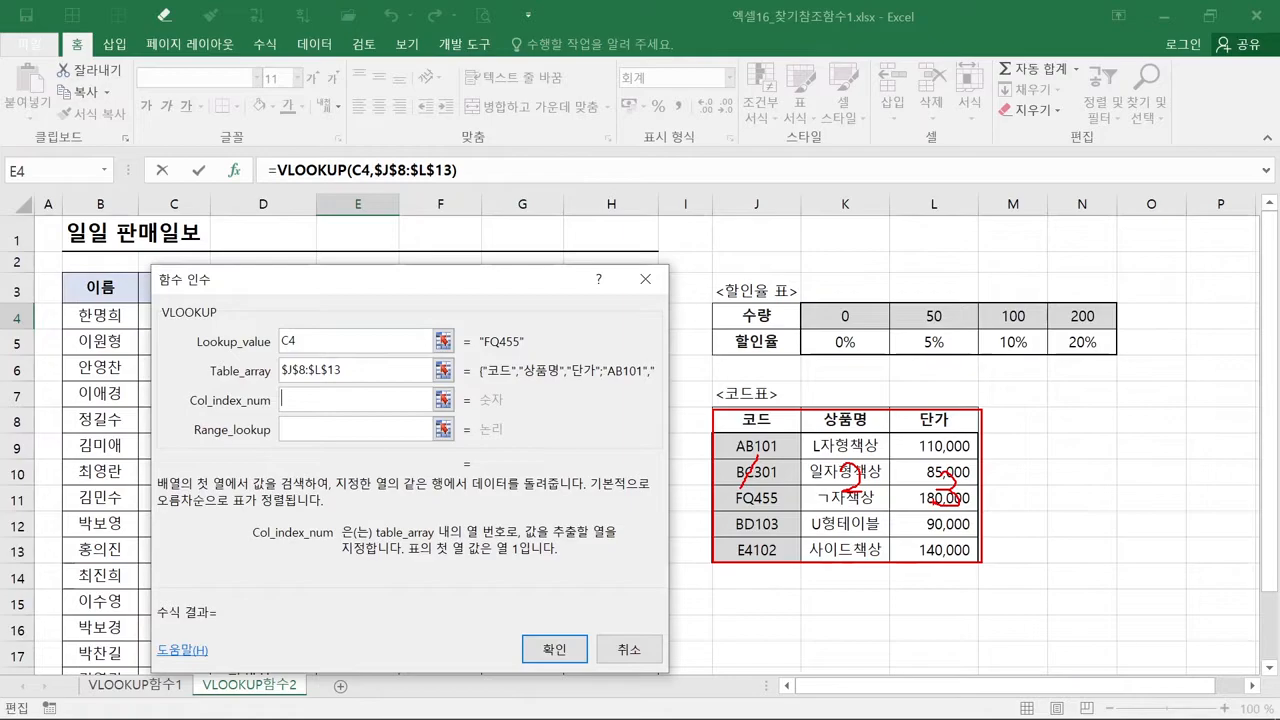
key(Escape)
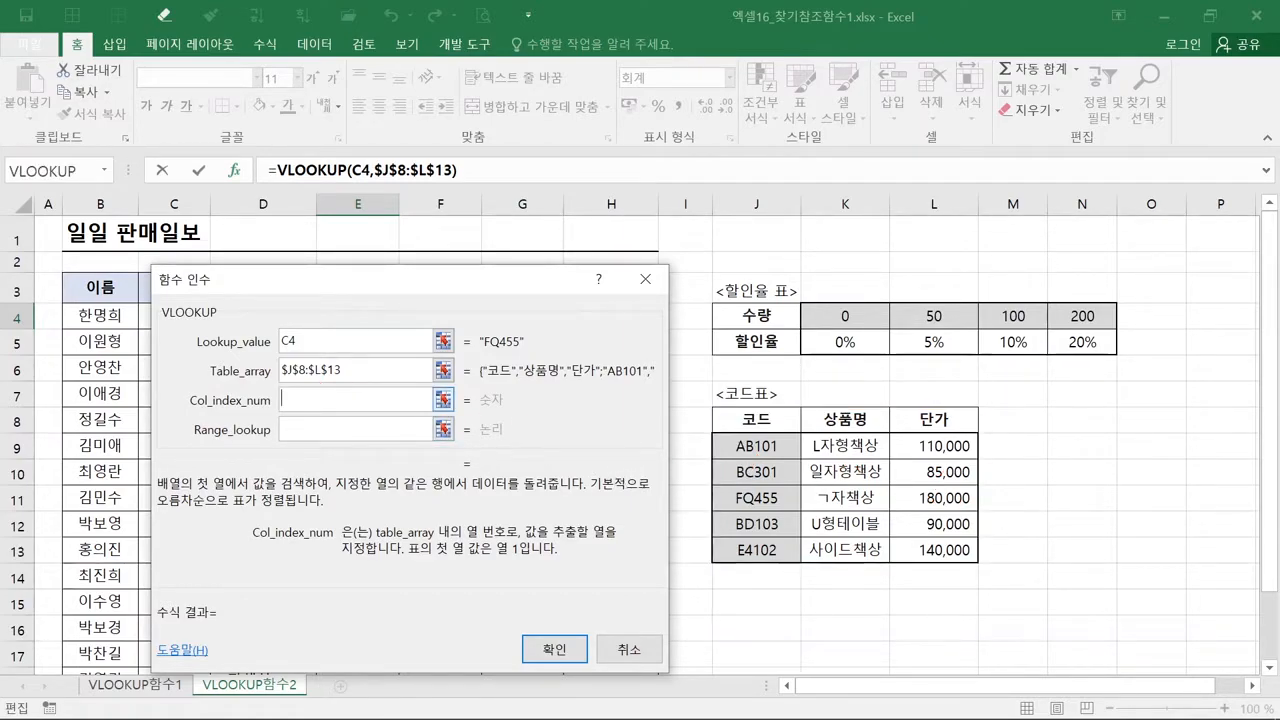
text(3)
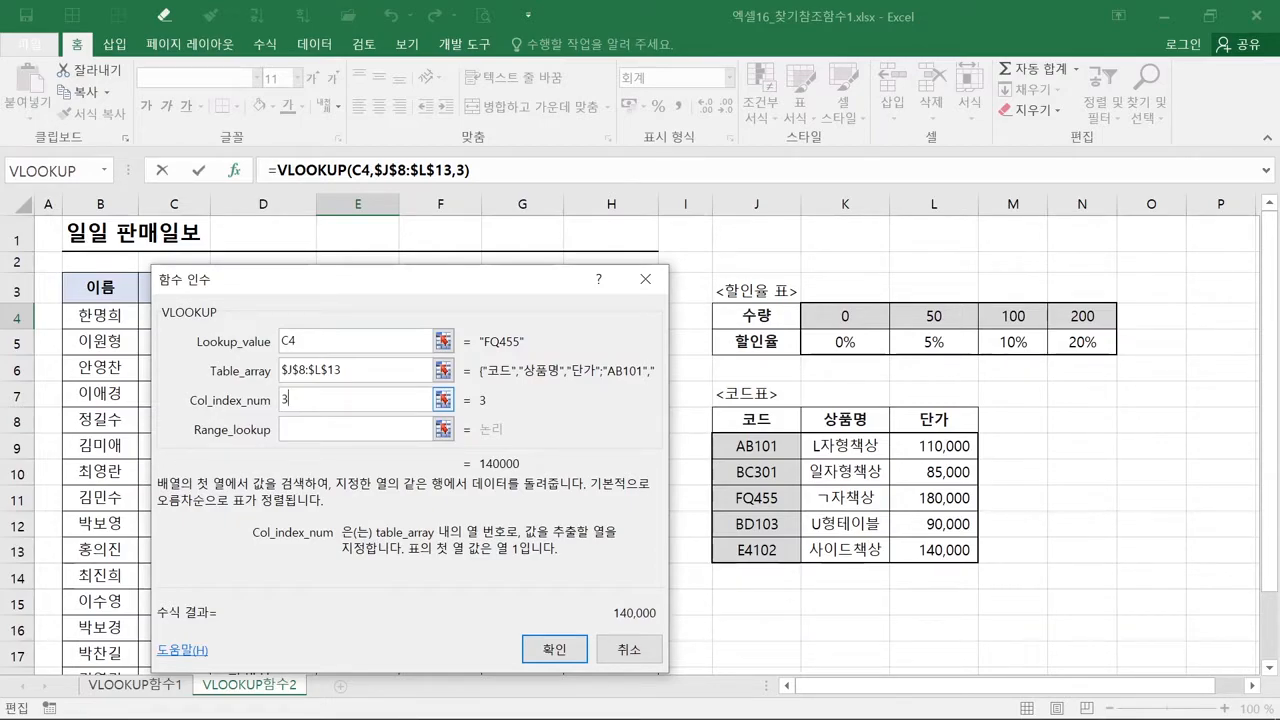
Set the 단가 VLOOKUP's Range_lookup to 0, confirm it, and fill the formula down the 단가 column for all rows.
click(358, 431)
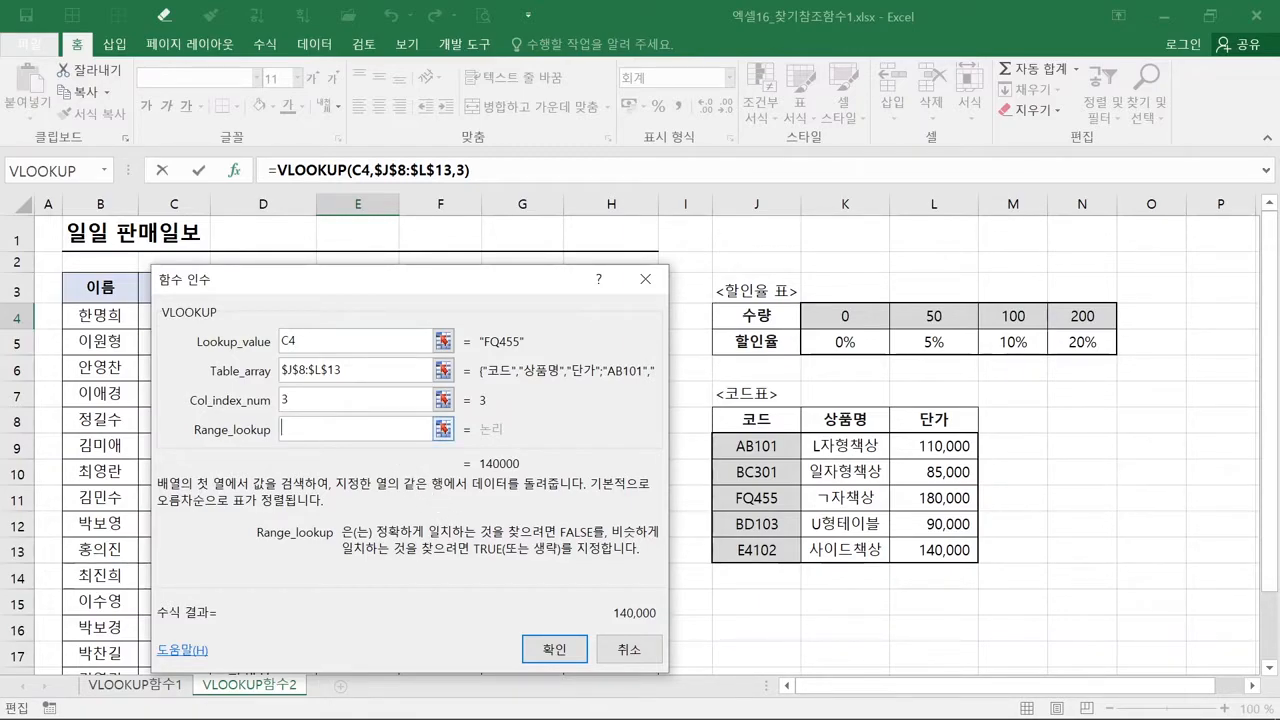
text(0)
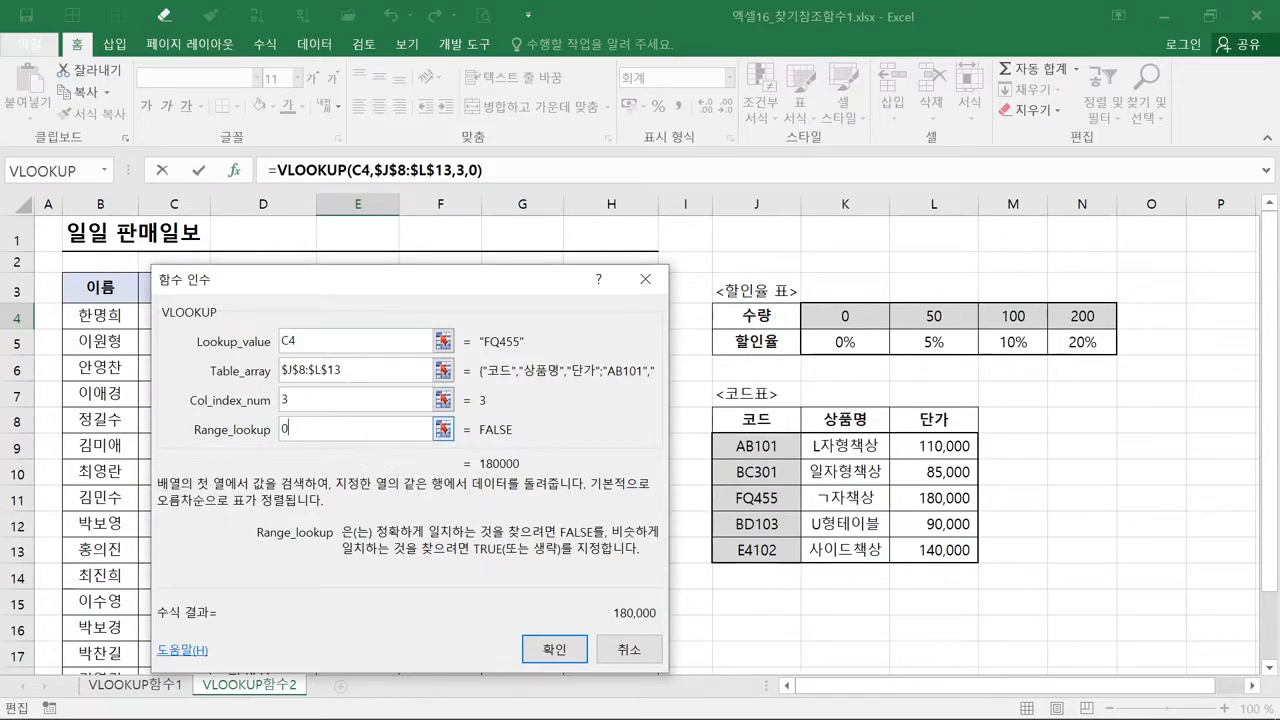
click(553, 652)
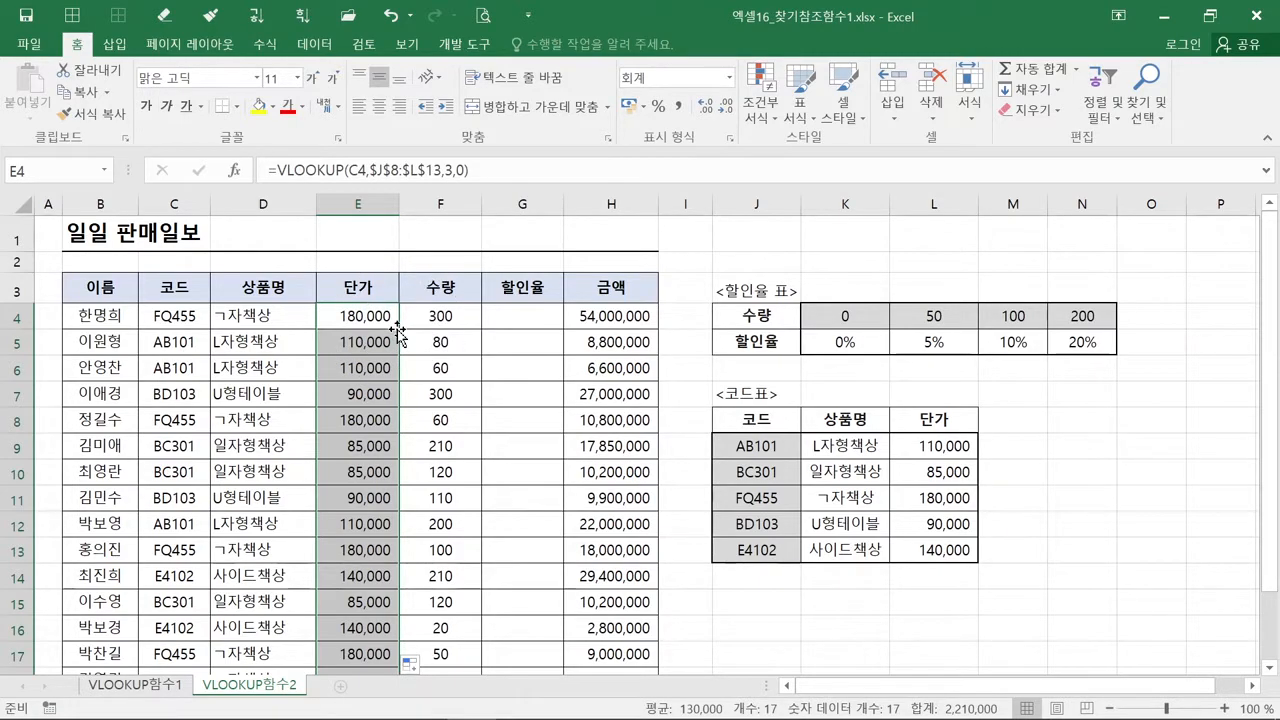
Examine the 금액 formula in H4, the 수량 and 할인율 cells it depends on, and the 할인율 표.
click(598, 316)
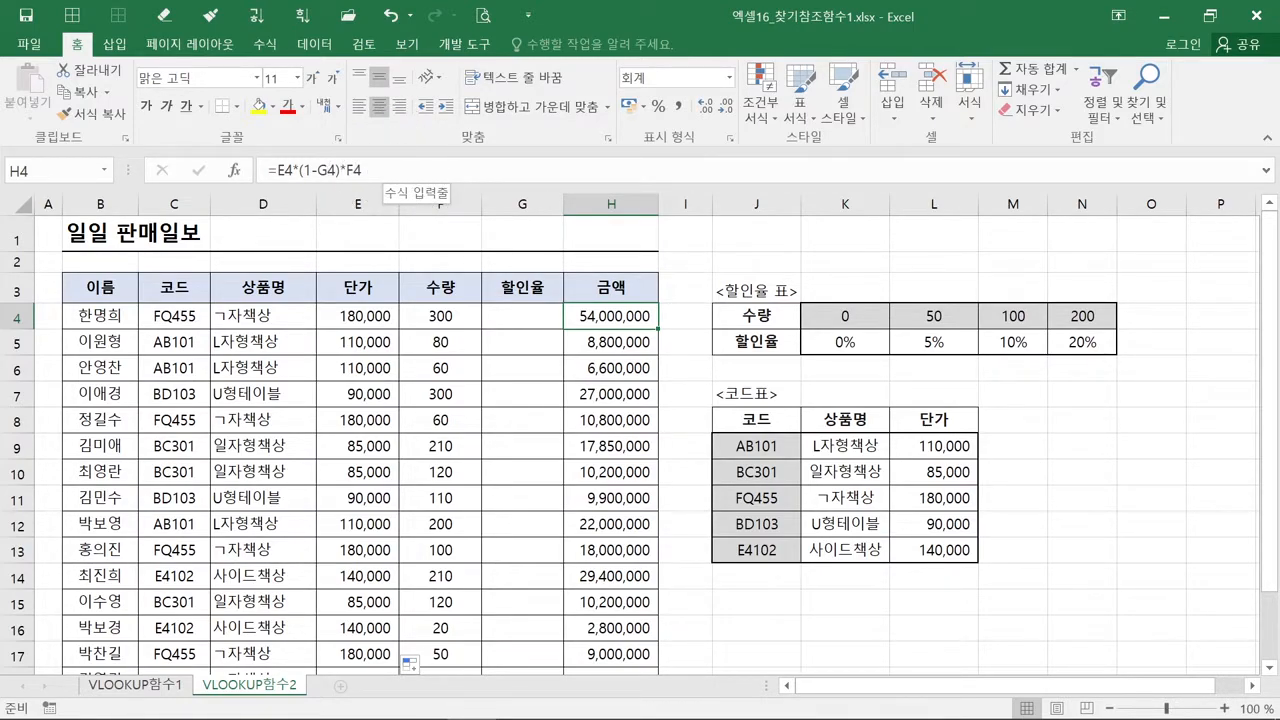
click(524, 323)
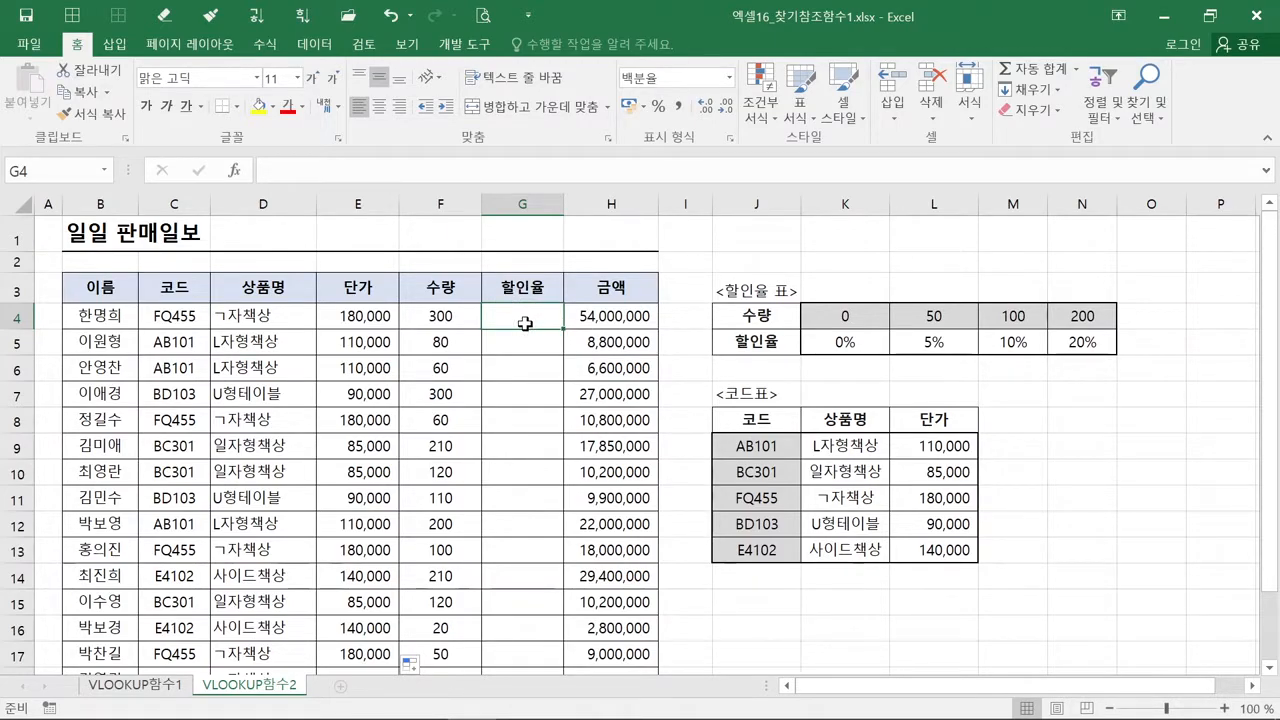
click(580, 323)
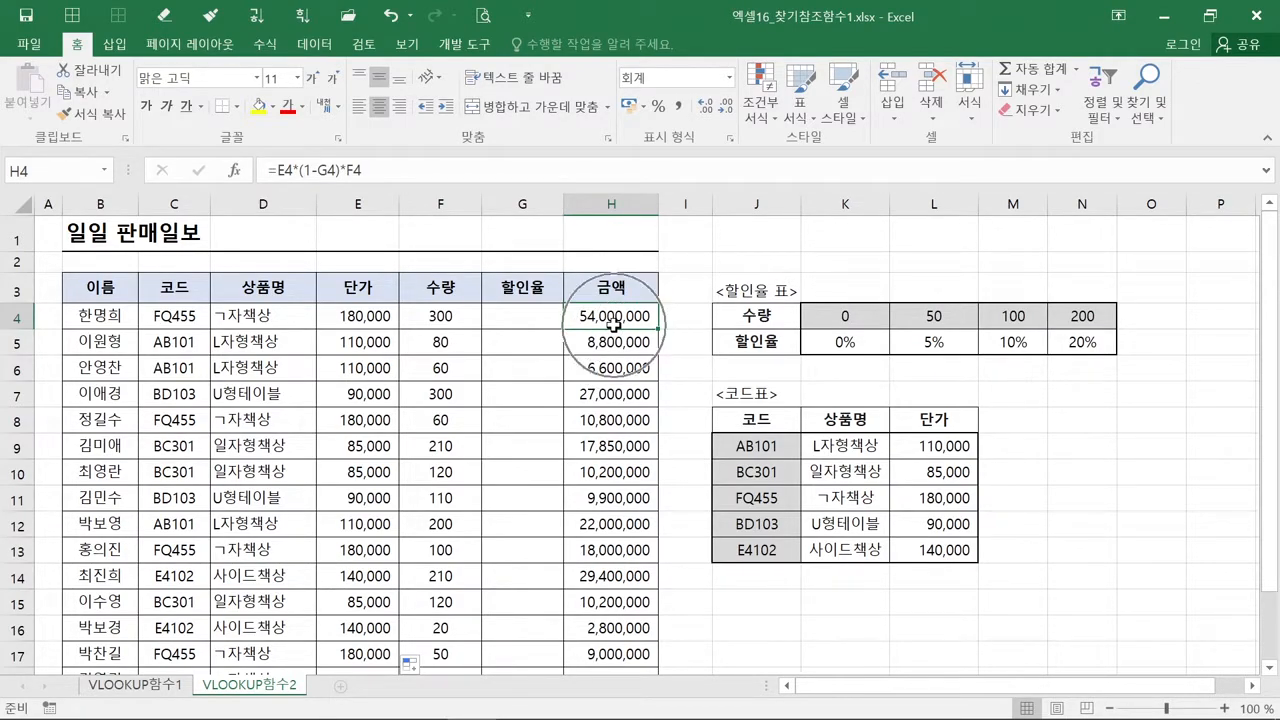
click(466, 319)
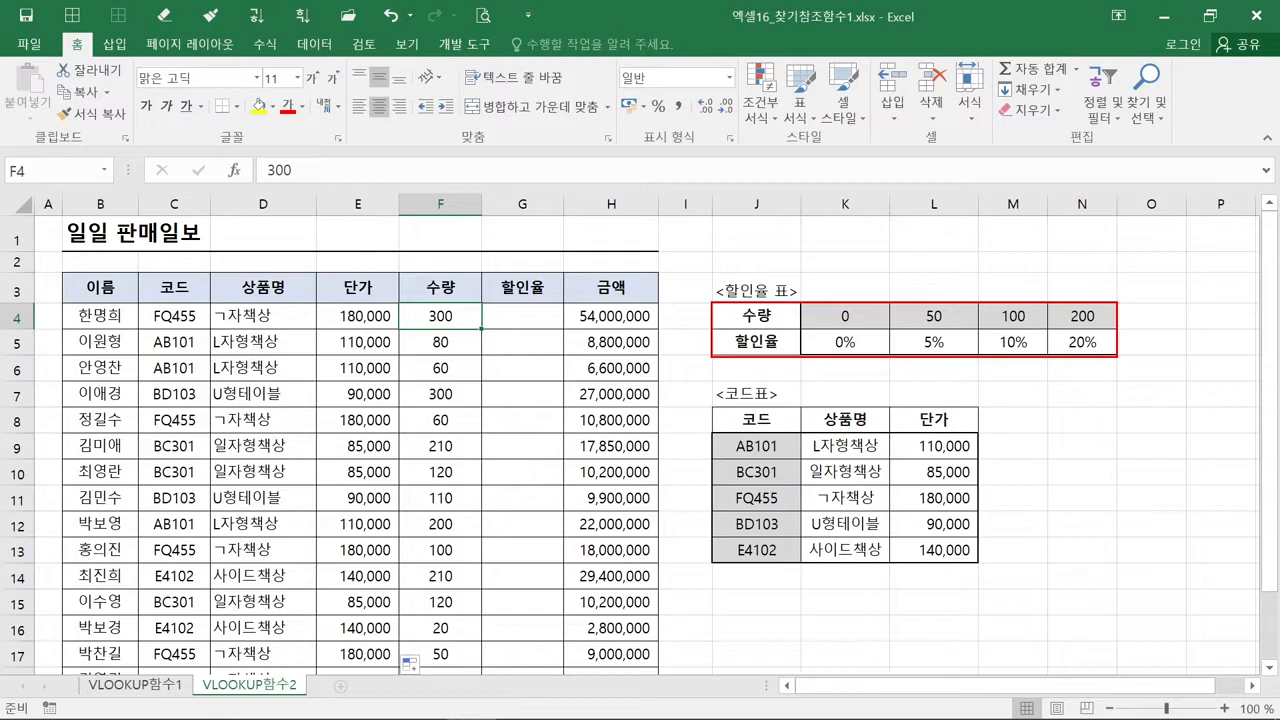
drag(720, 316, 1094, 341)
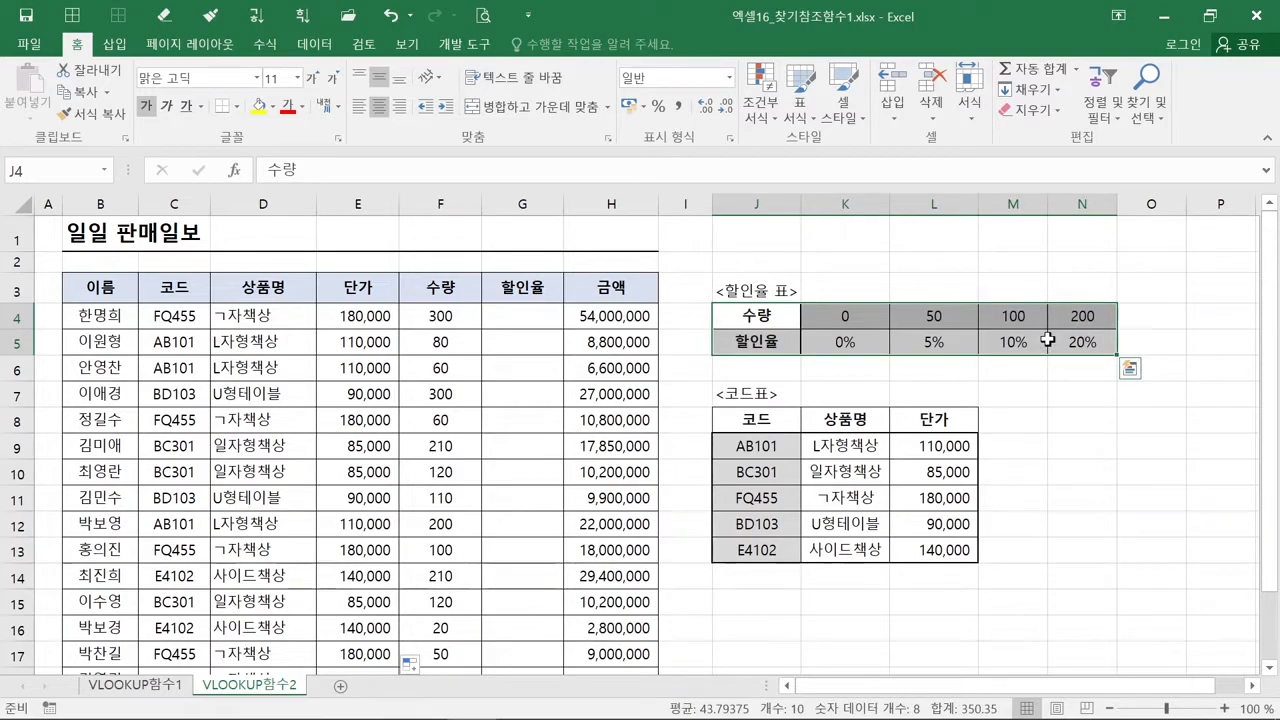
click(994, 341)
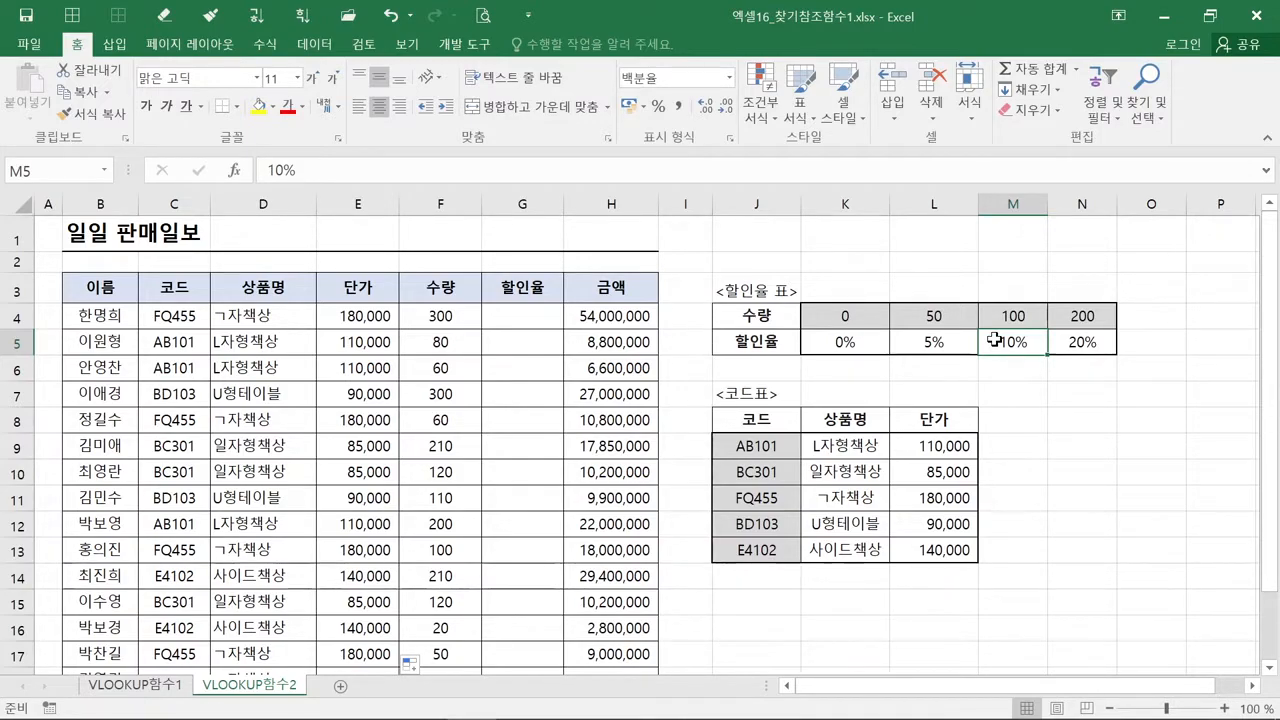
Define the name 할인율 for the whole 할인율 표, range J4:N5 including its row headings.
drag(778, 314, 1062, 338)
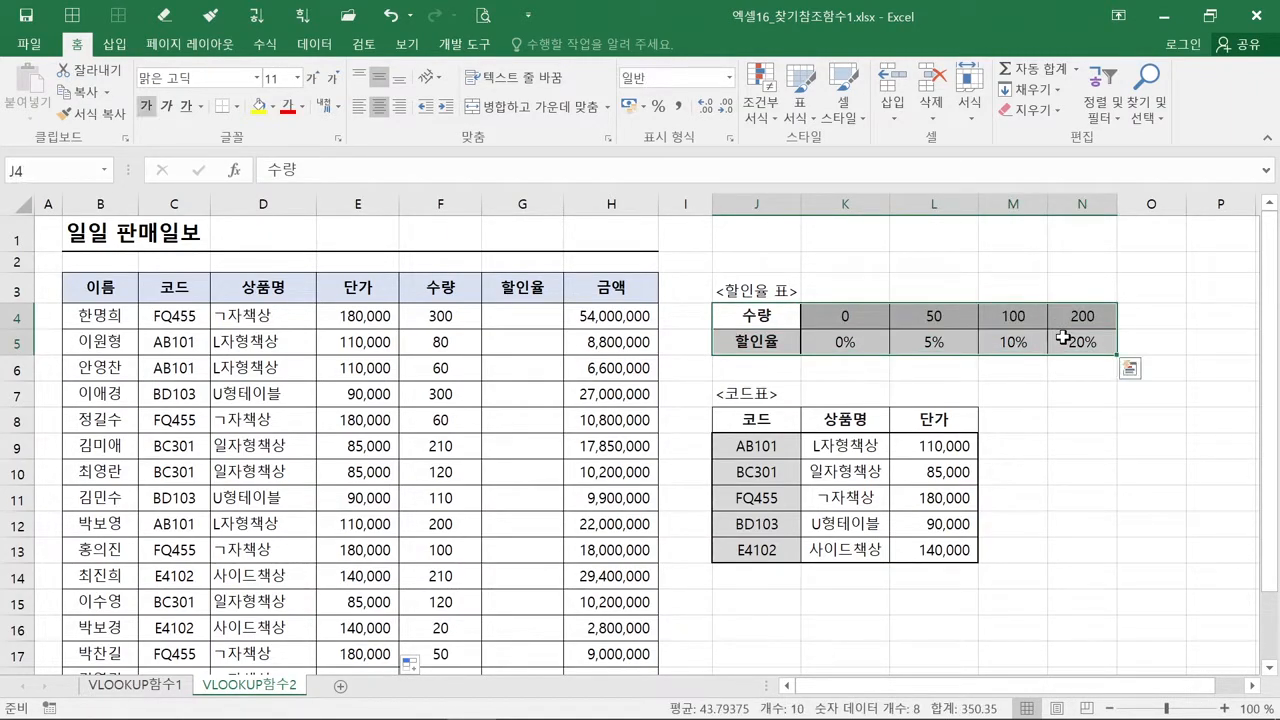
key(ctrl)
key(ctrl)
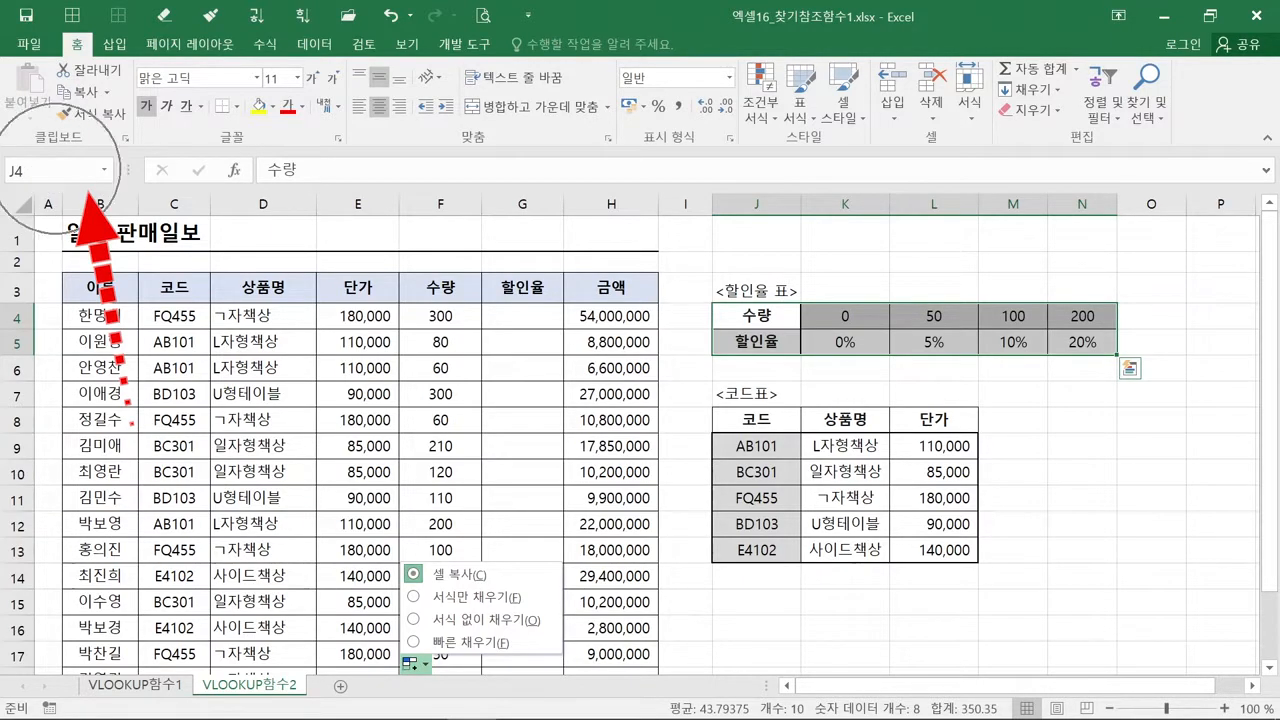
click(56, 170)
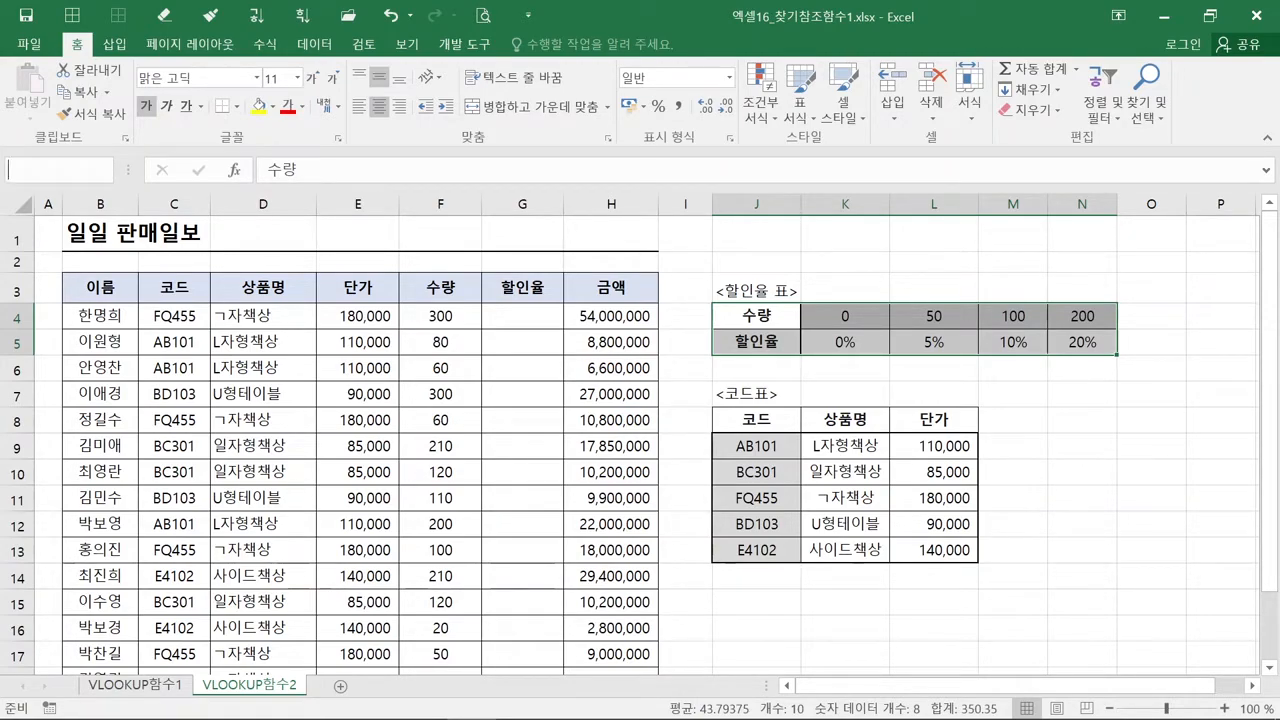
text(ㅎ)
text(할인율)
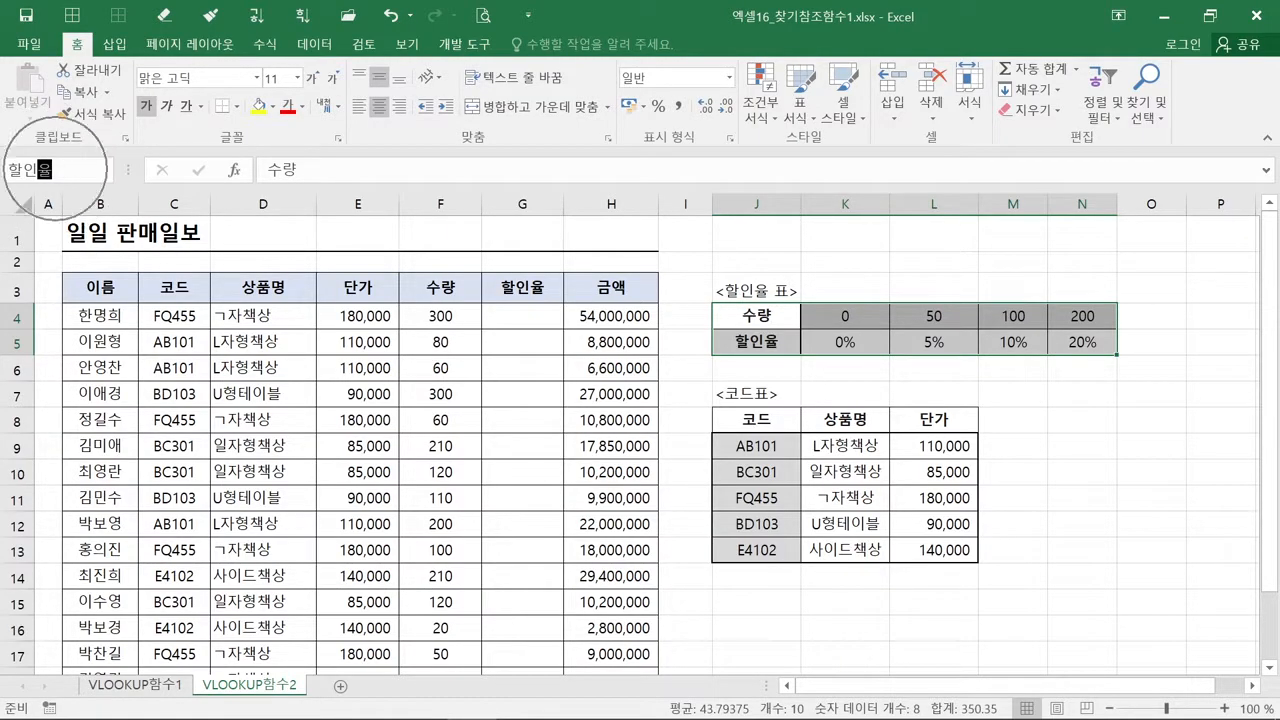
key(Return)
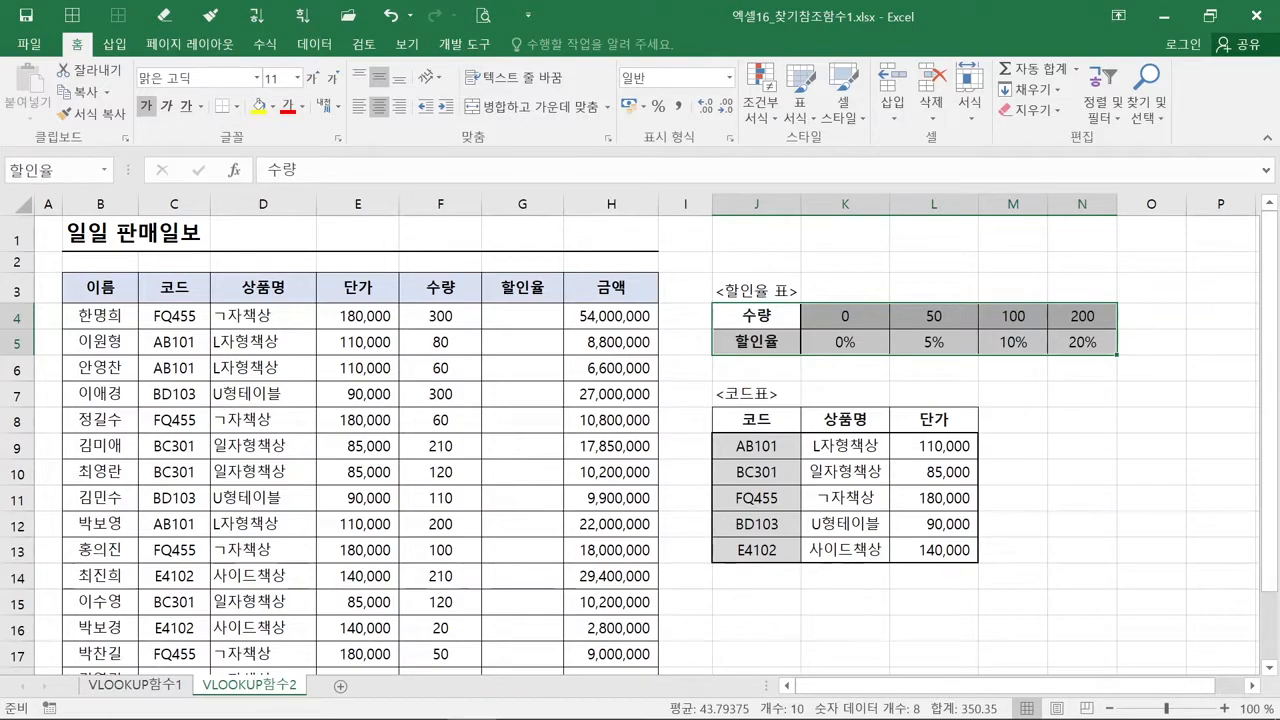
Check the defined name 할인율 by jumping to its range from another cell.
key(ctrl+q)
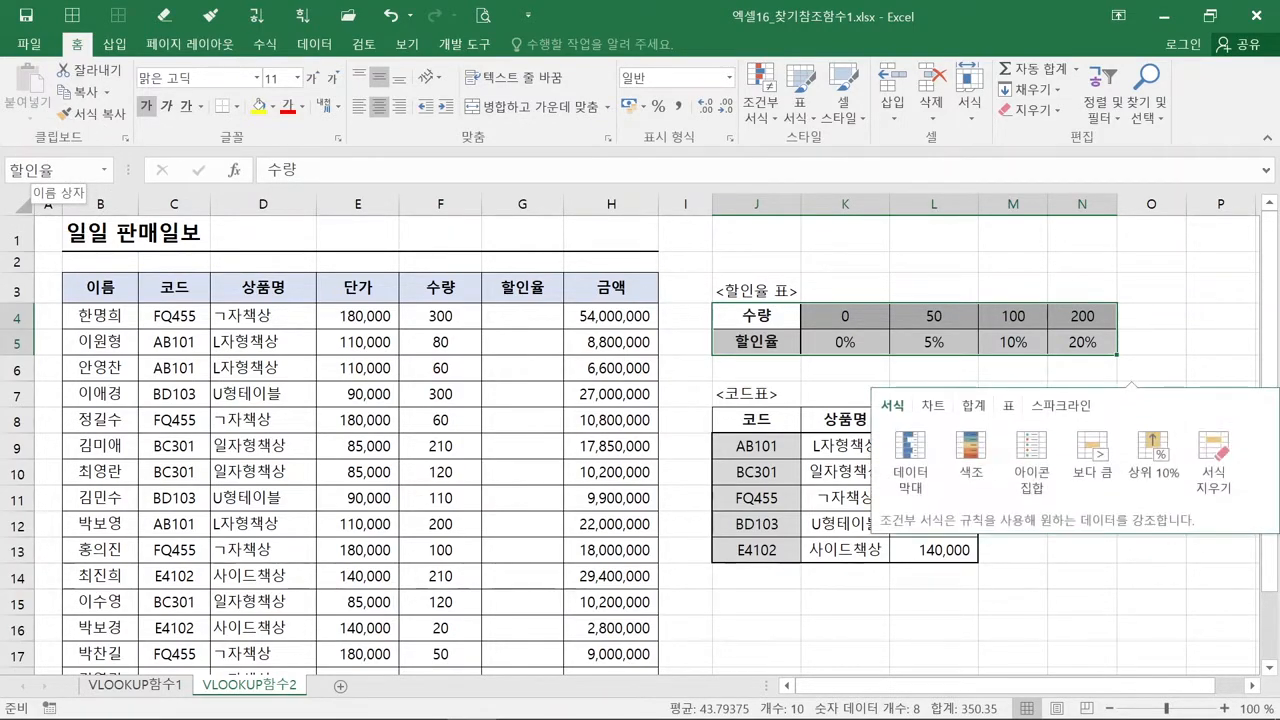
click(104, 170)
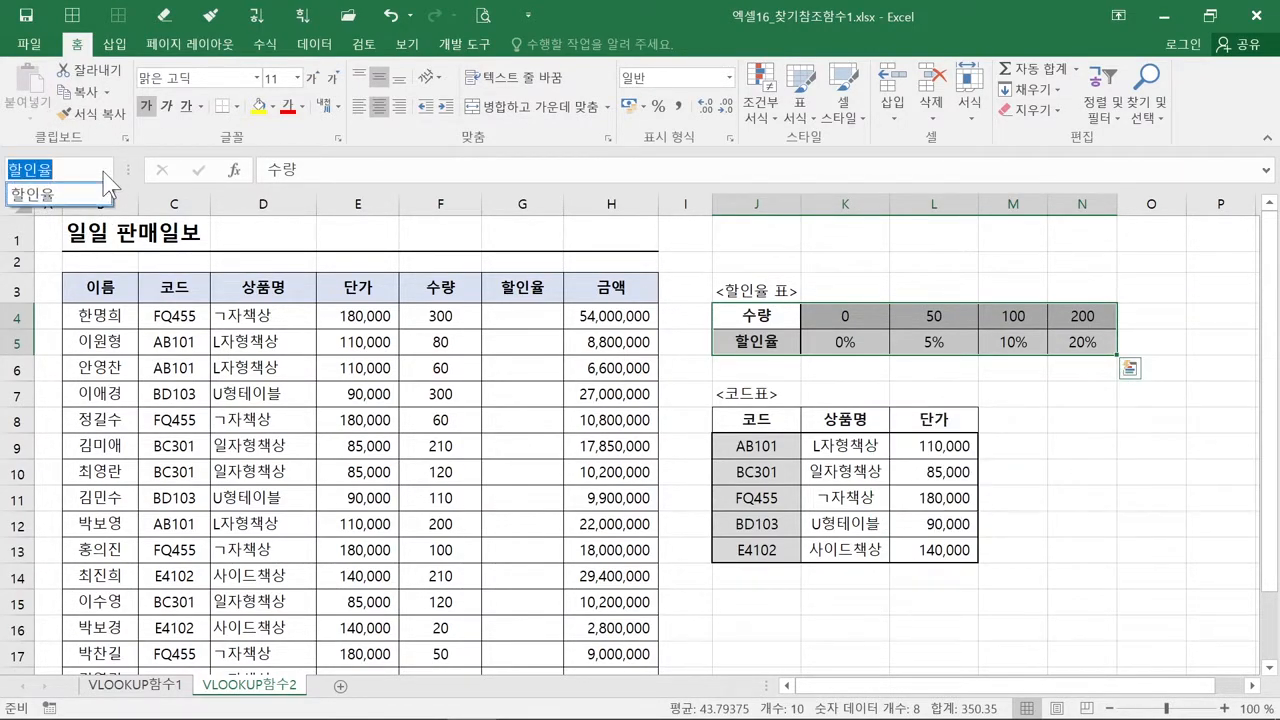
click(101, 195)
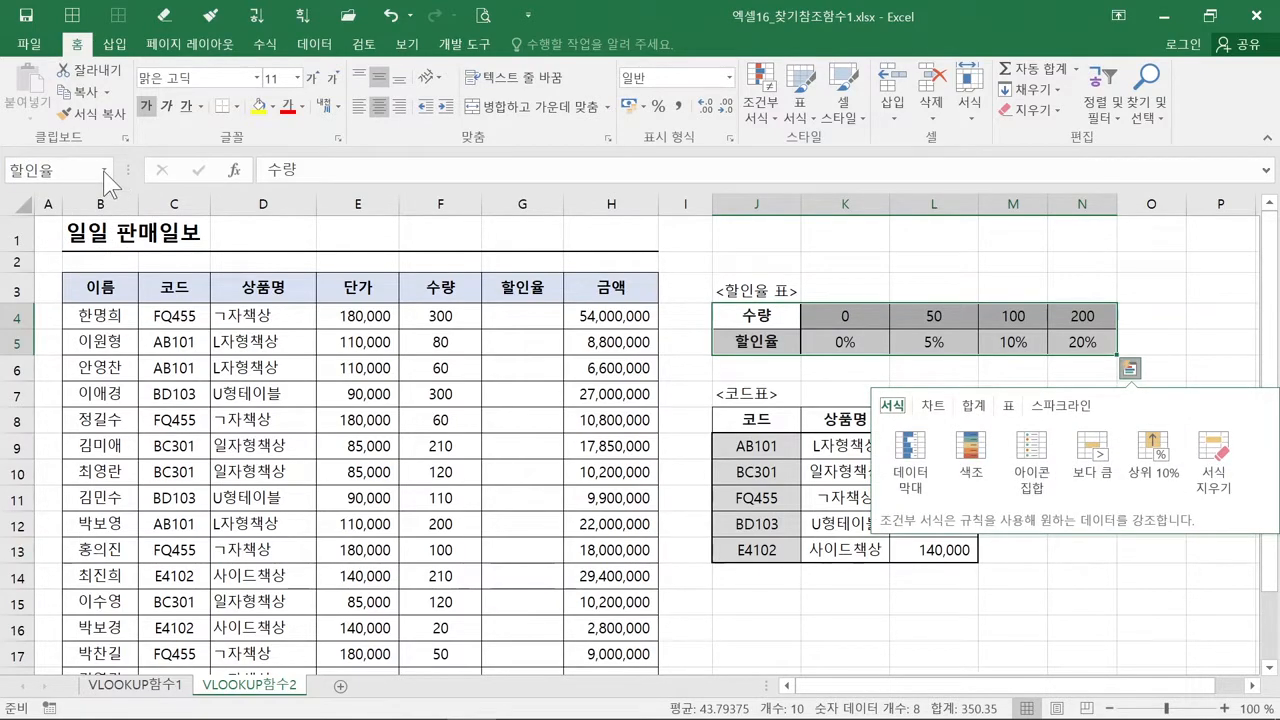
click(104, 170)
click(104, 195)
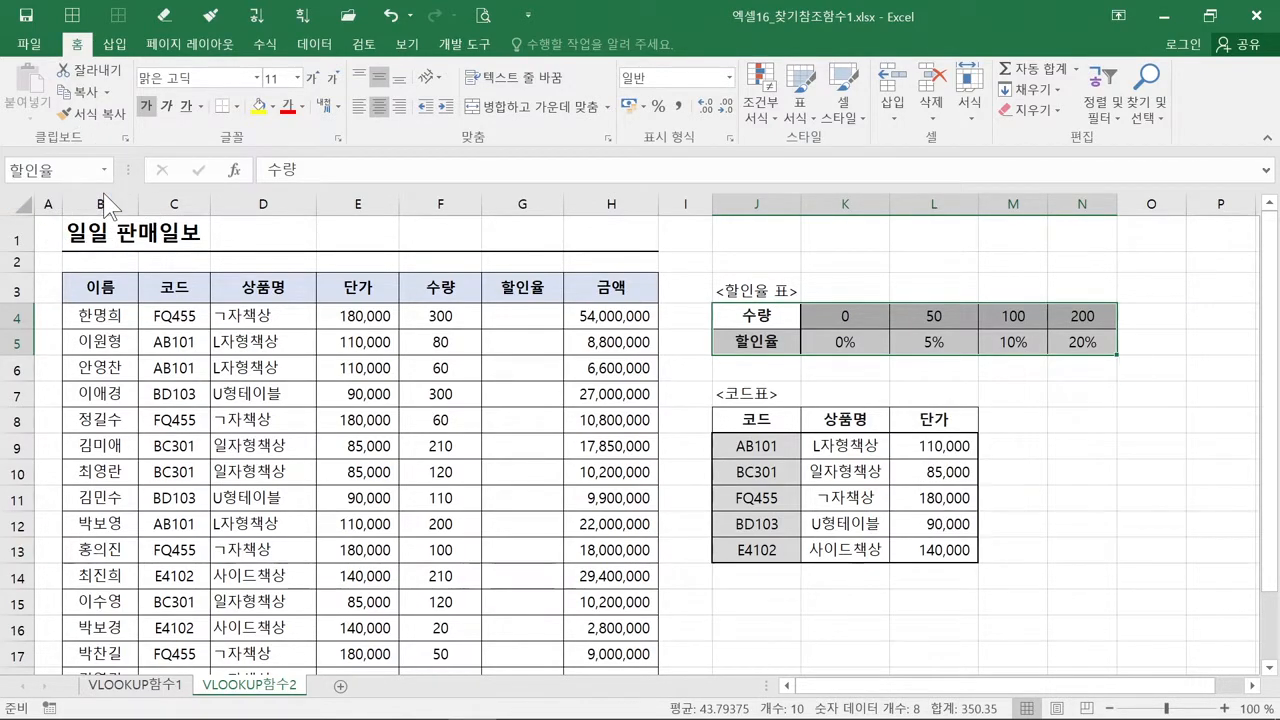
click(483, 364)
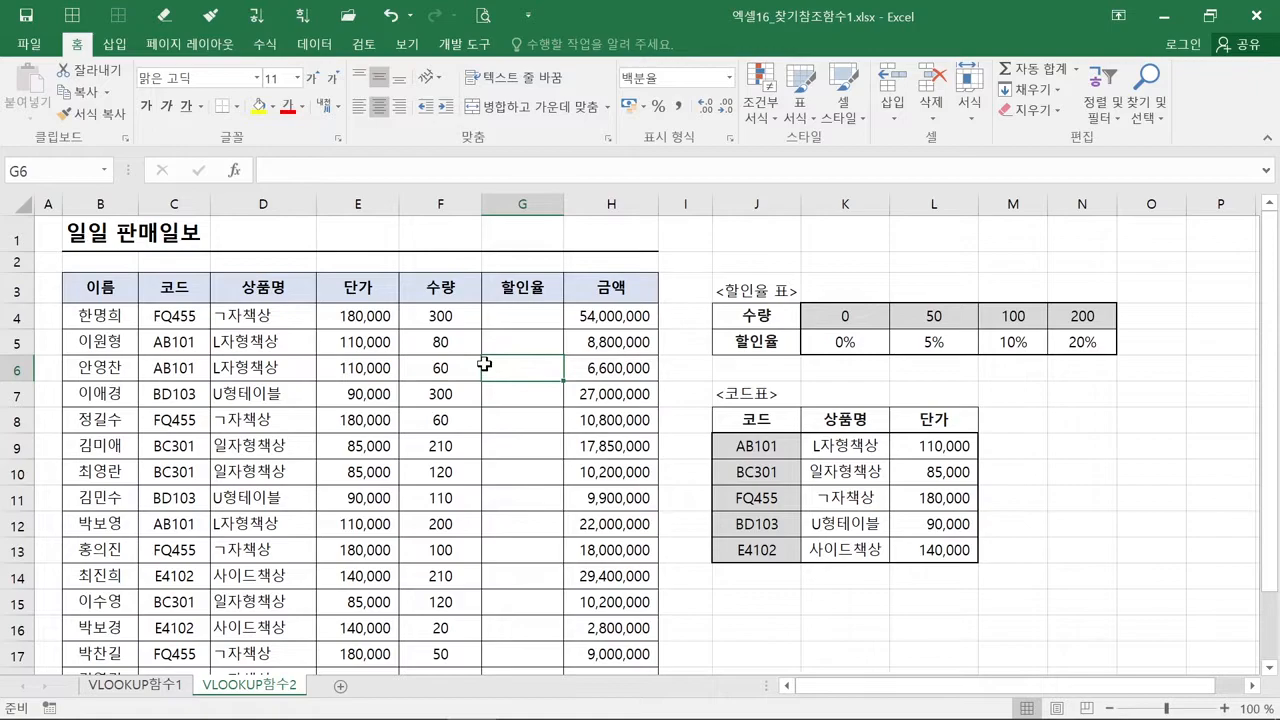
click(104, 170)
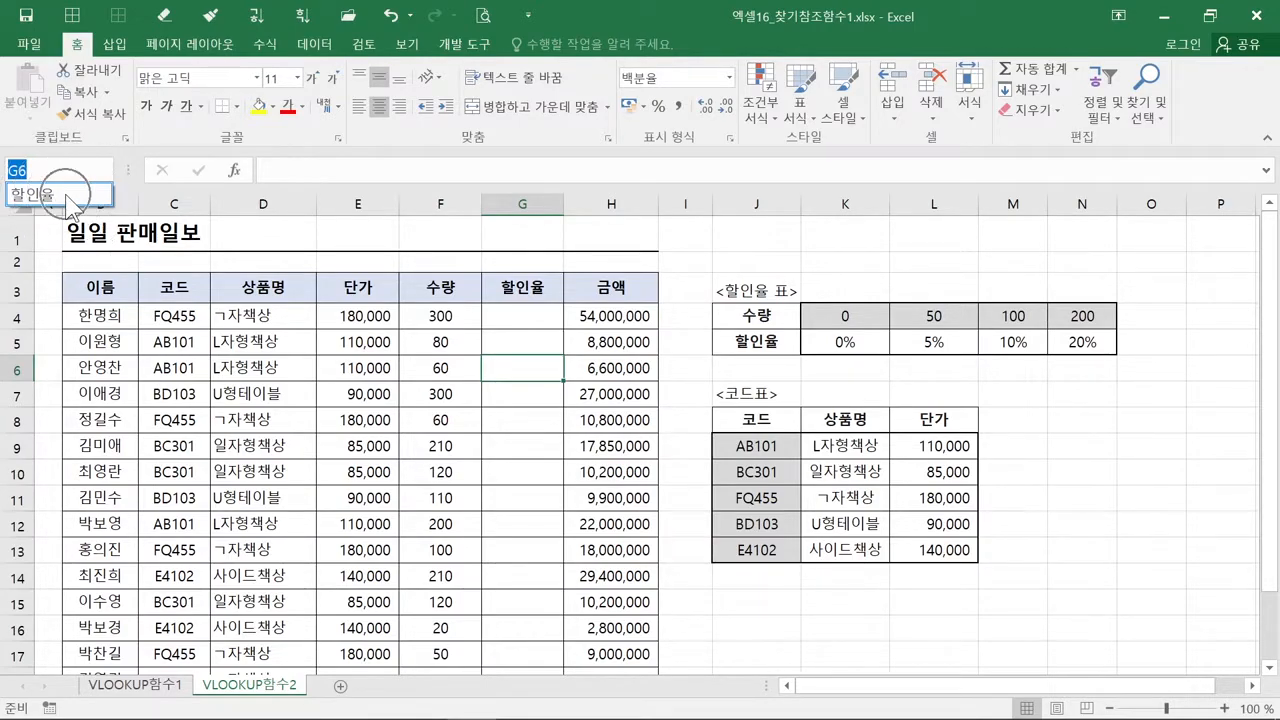
click(68, 196)
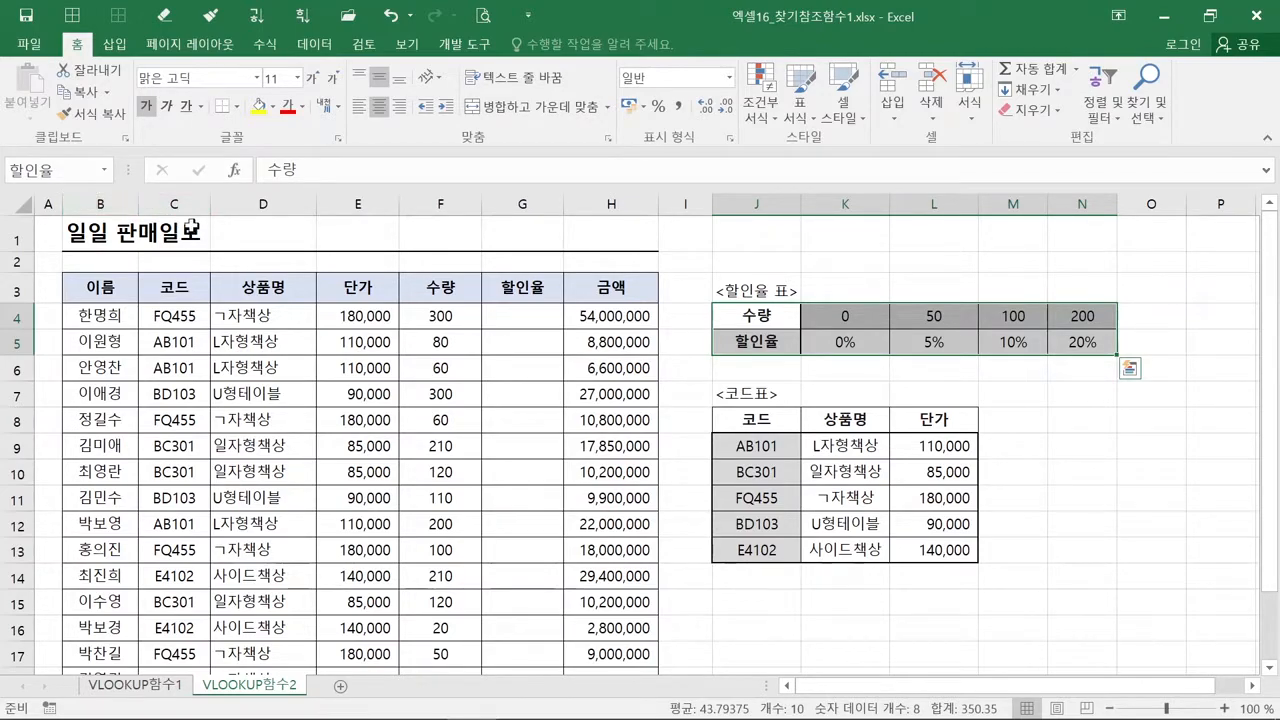
key(ctrl+q)
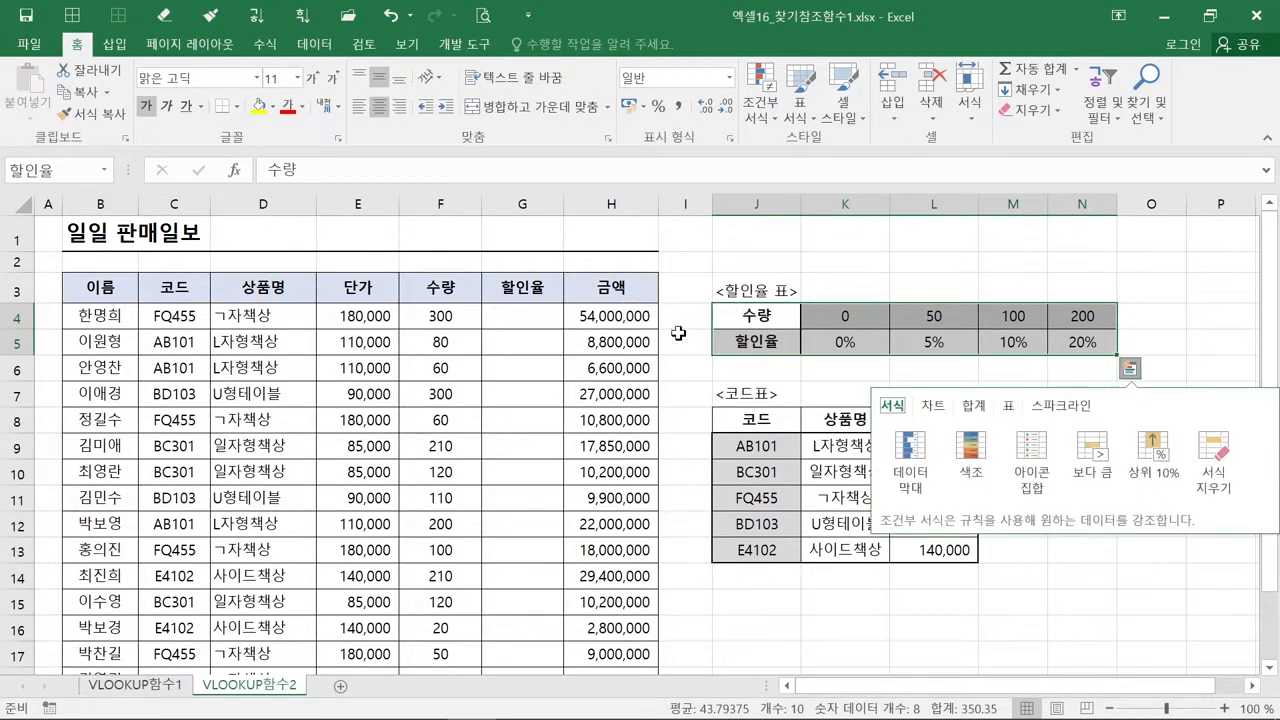
click(678, 333)
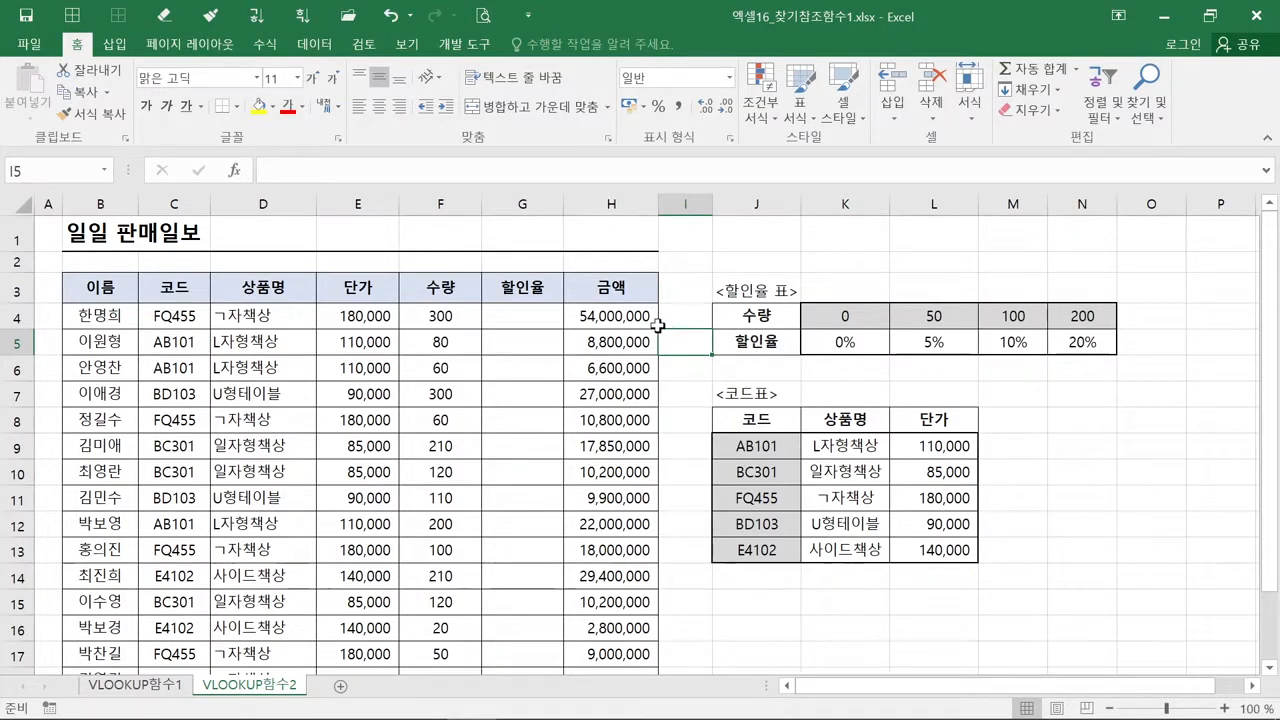
Start an HLOOKUP function in G4, the first 할인율 cell, and move its arguments dialog clear of row 4.
click(527, 315)
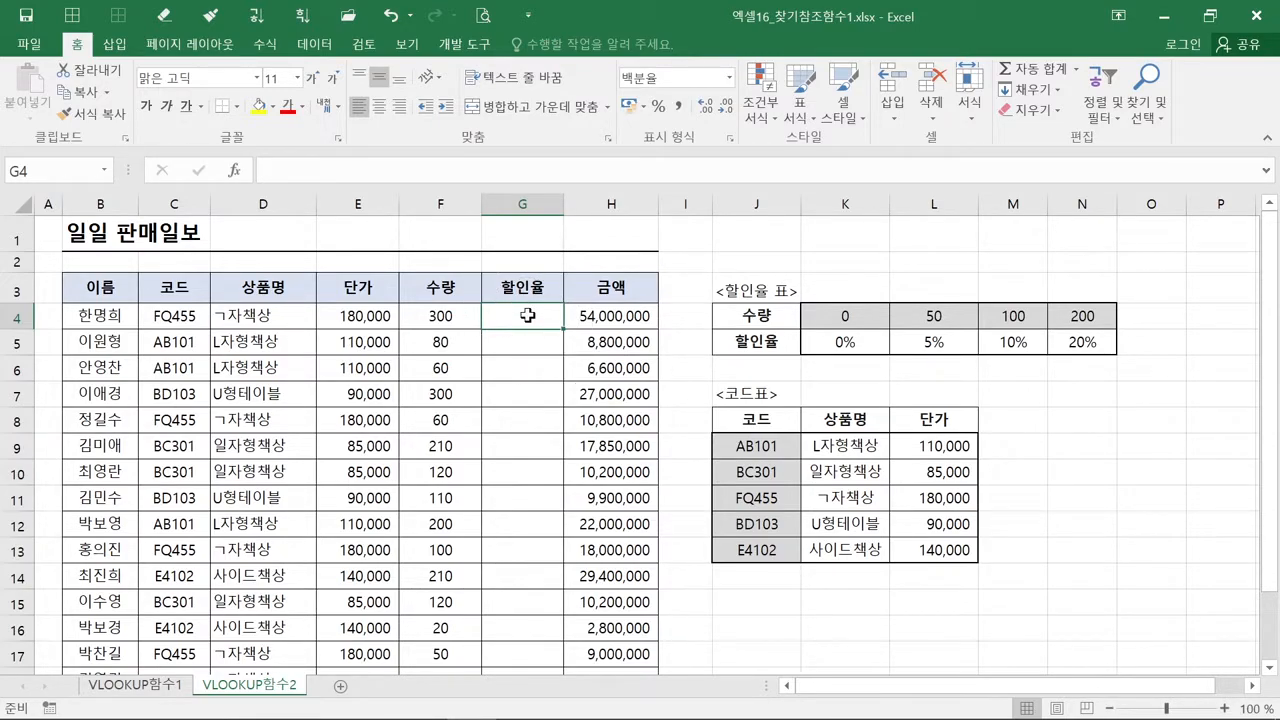
click(235, 171)
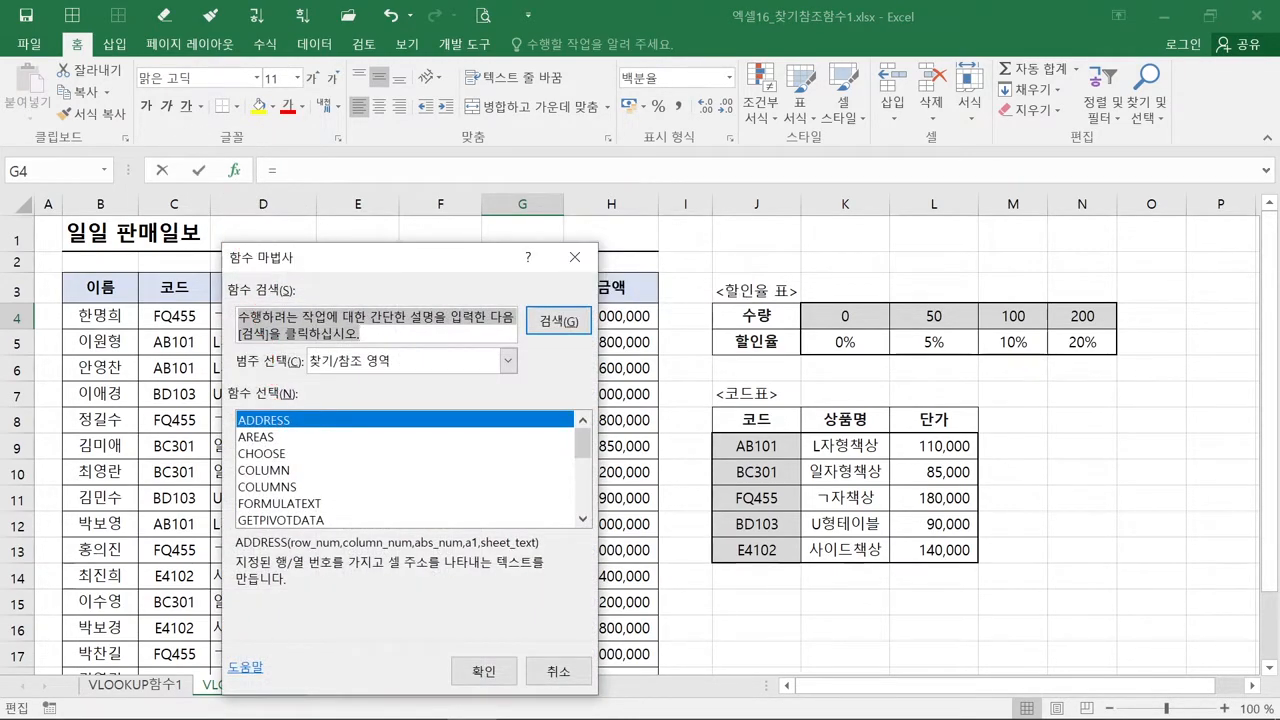
scroll(310, 480, down, 2)
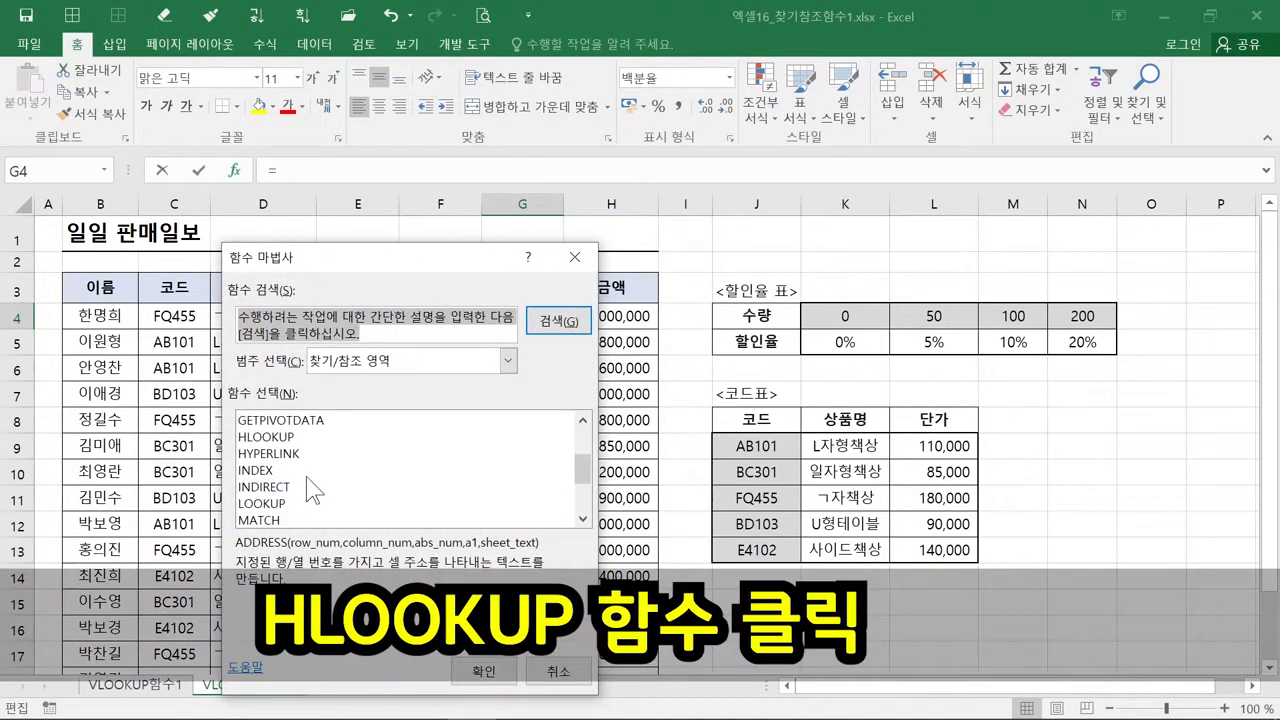
click(301, 440)
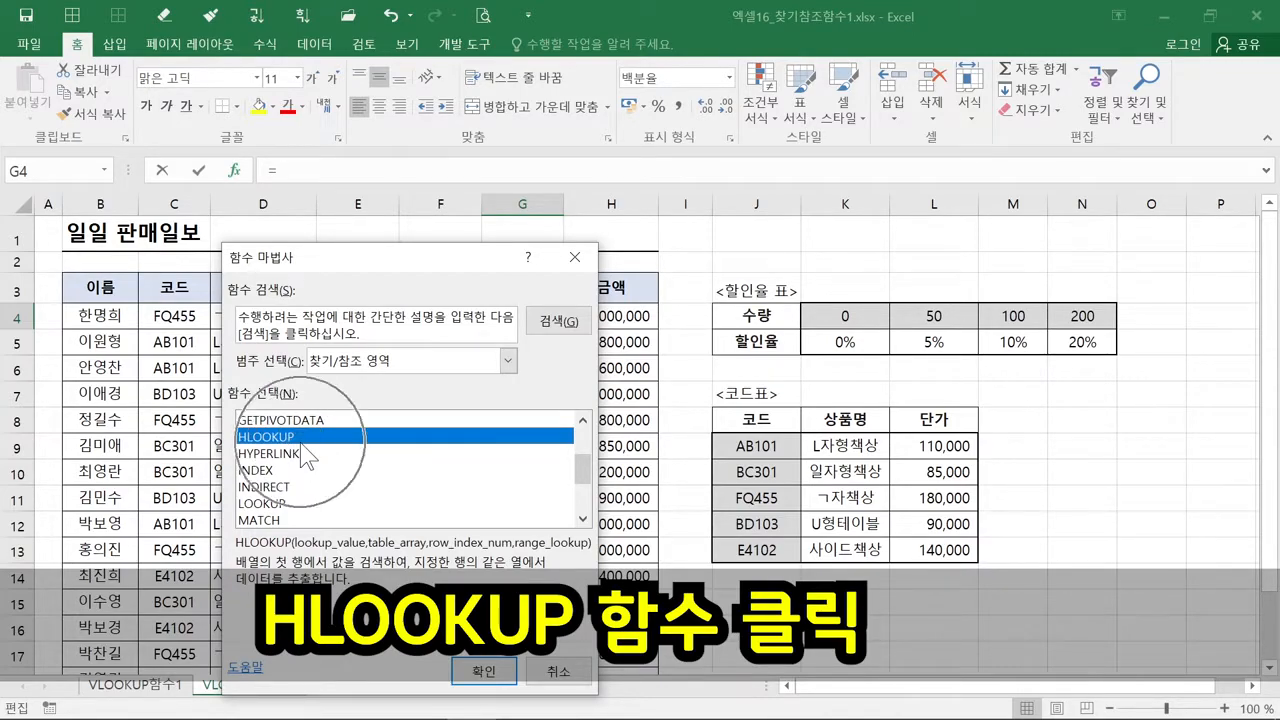
click(302, 445)
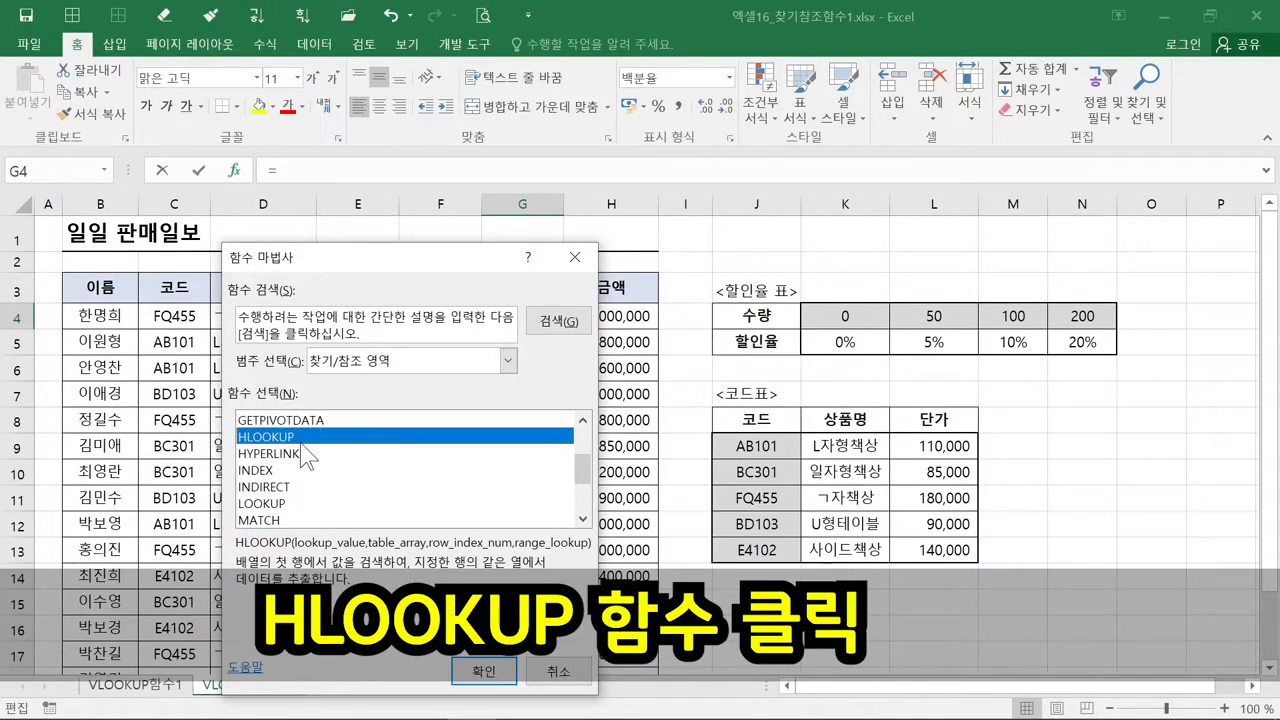
click(467, 674)
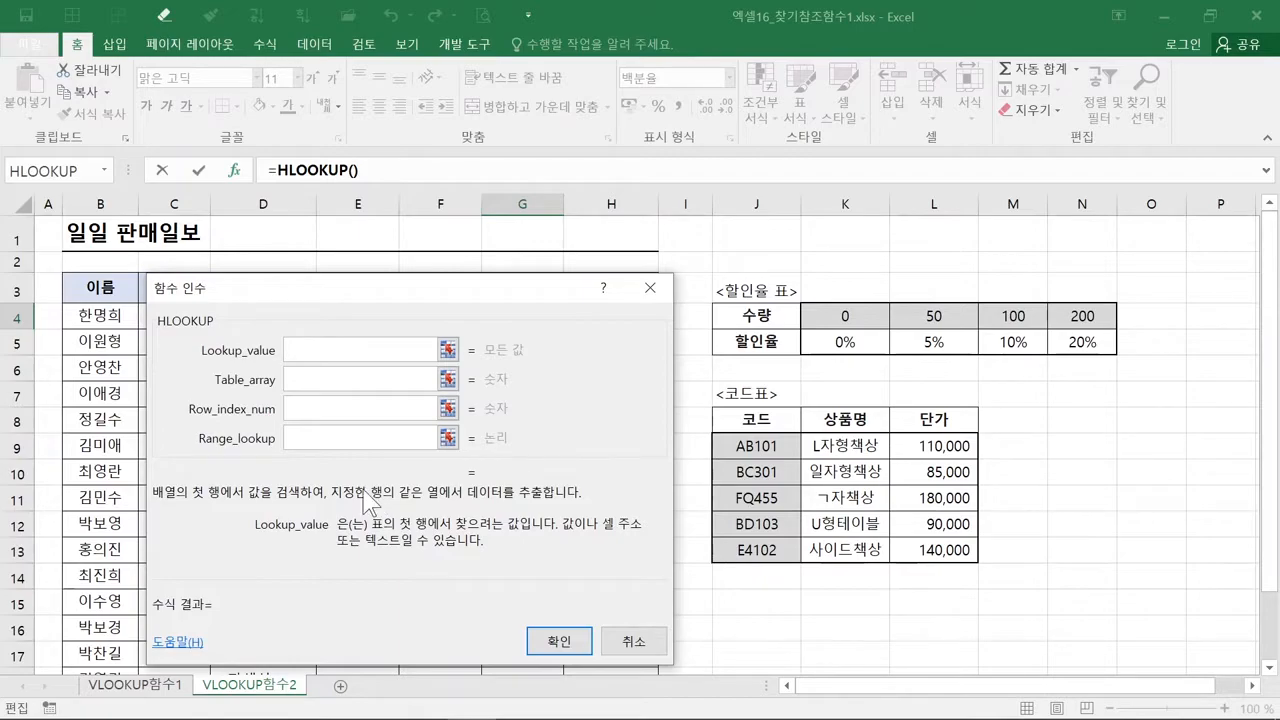
drag(298, 300, 357, 372)
click(363, 406)
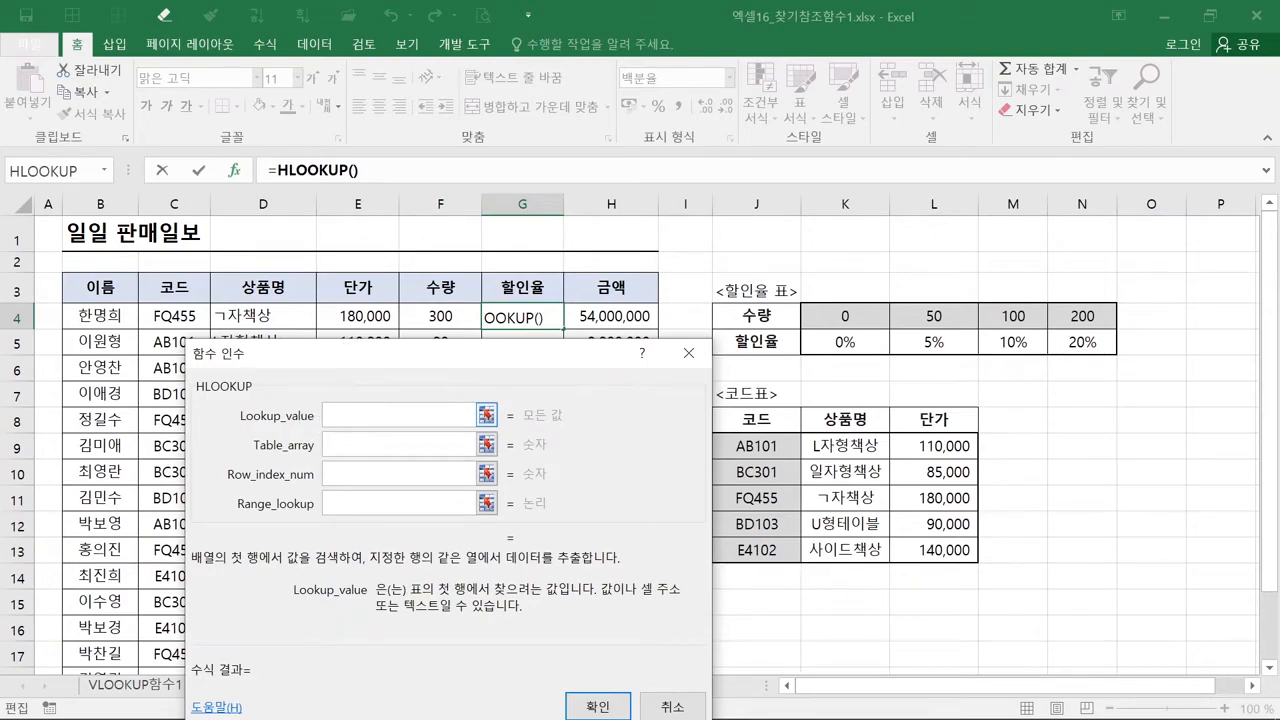
Set the HLOOKUP Lookup_value to F4 and its Table_array to the named range 할인율.
key(ctrl)
key(ctrl)
key(ctrl)
key(ctrl)
click(458, 318)
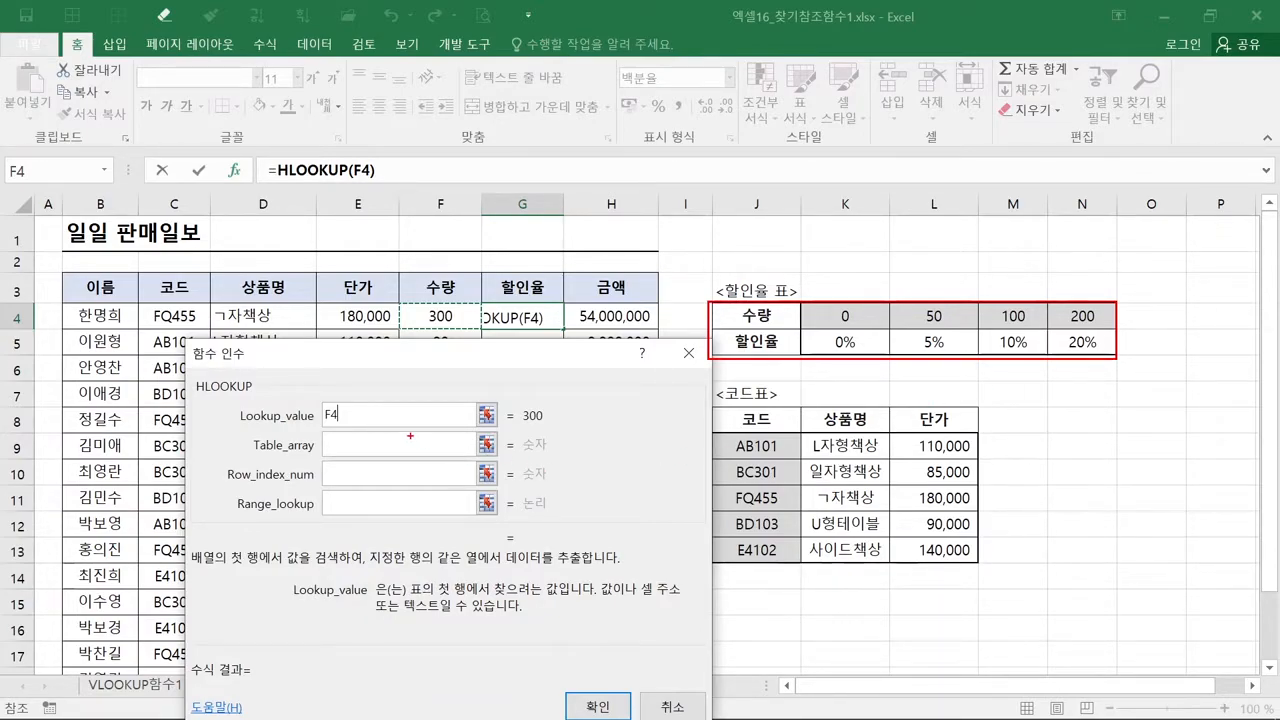
key(Escape)
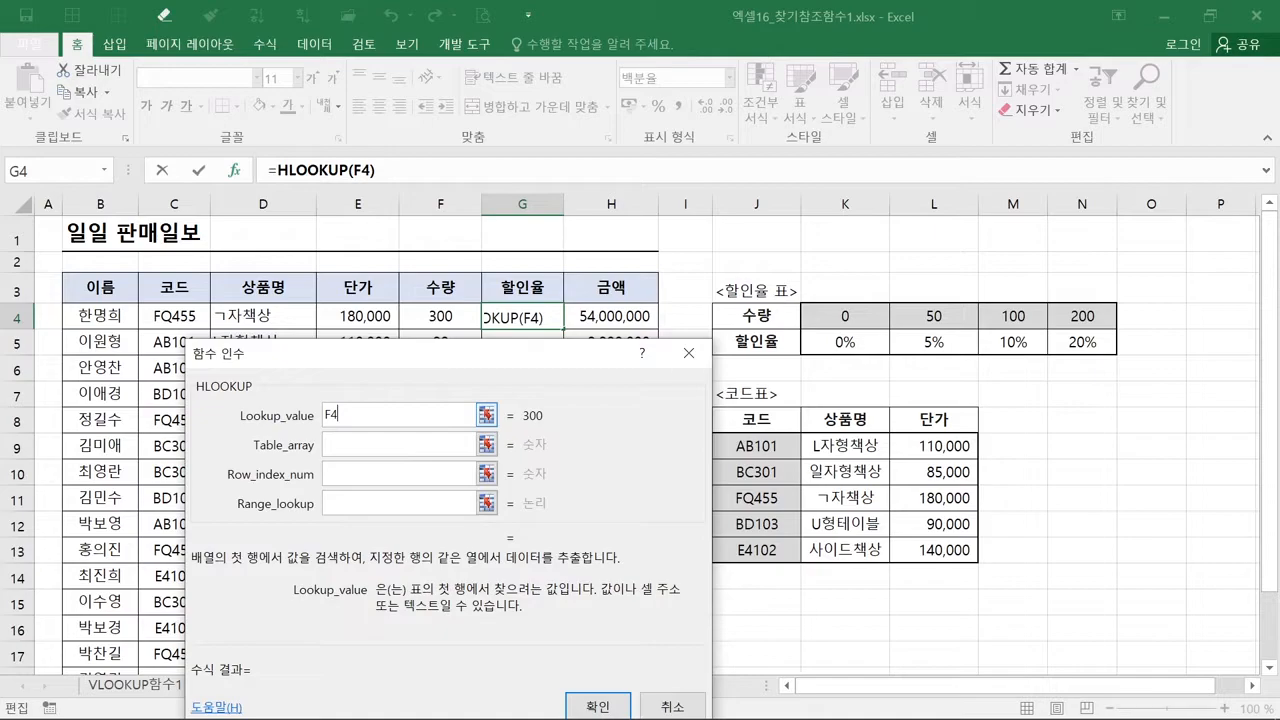
click(388, 447)
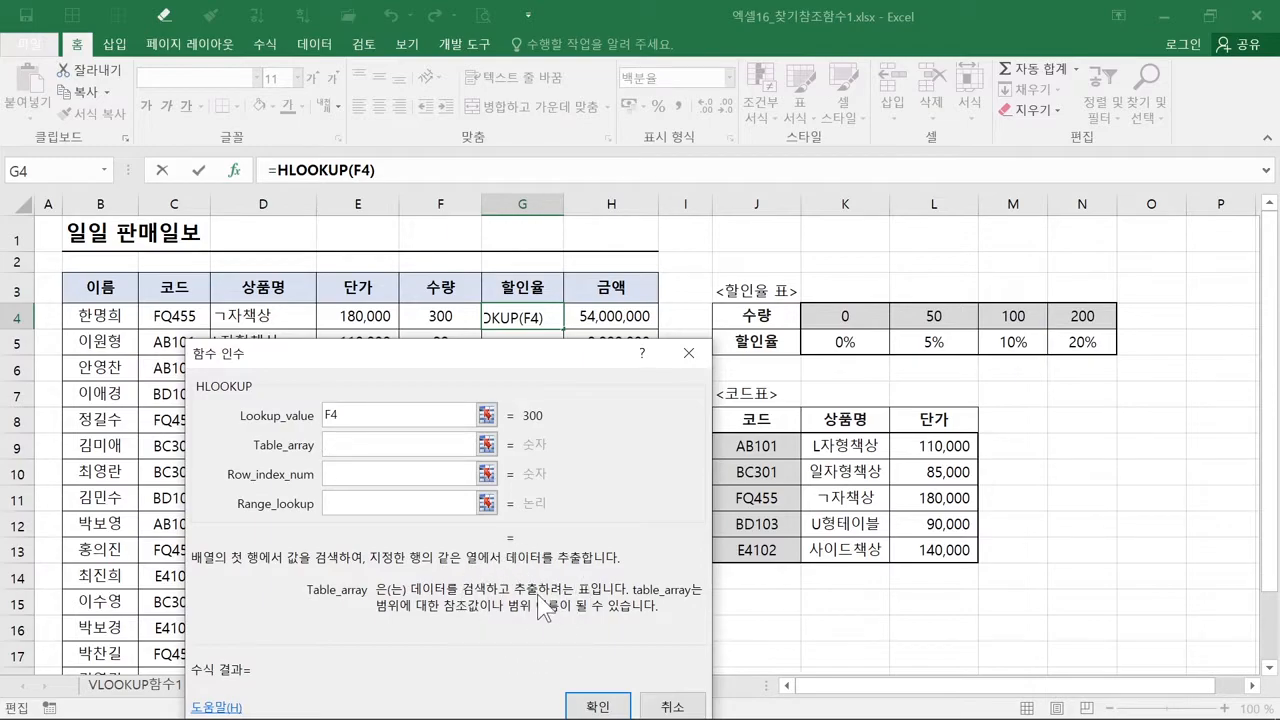
drag(778, 317, 1066, 342)
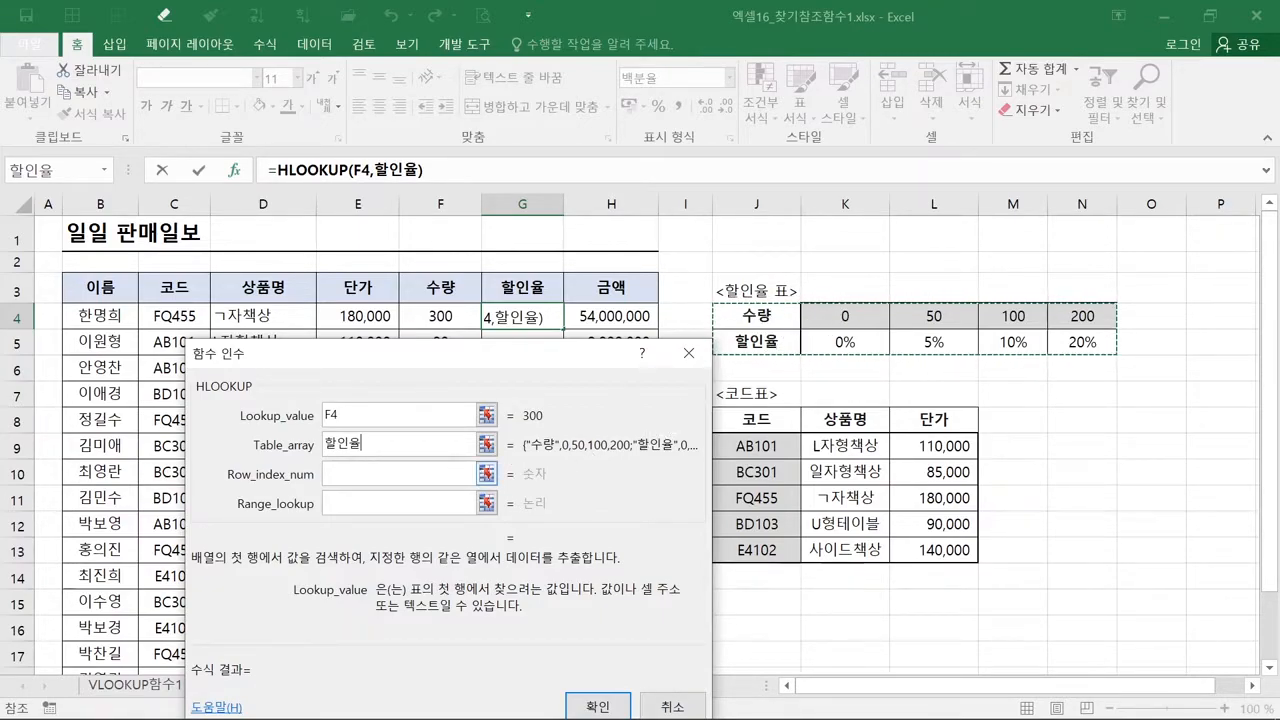
click(405, 473)
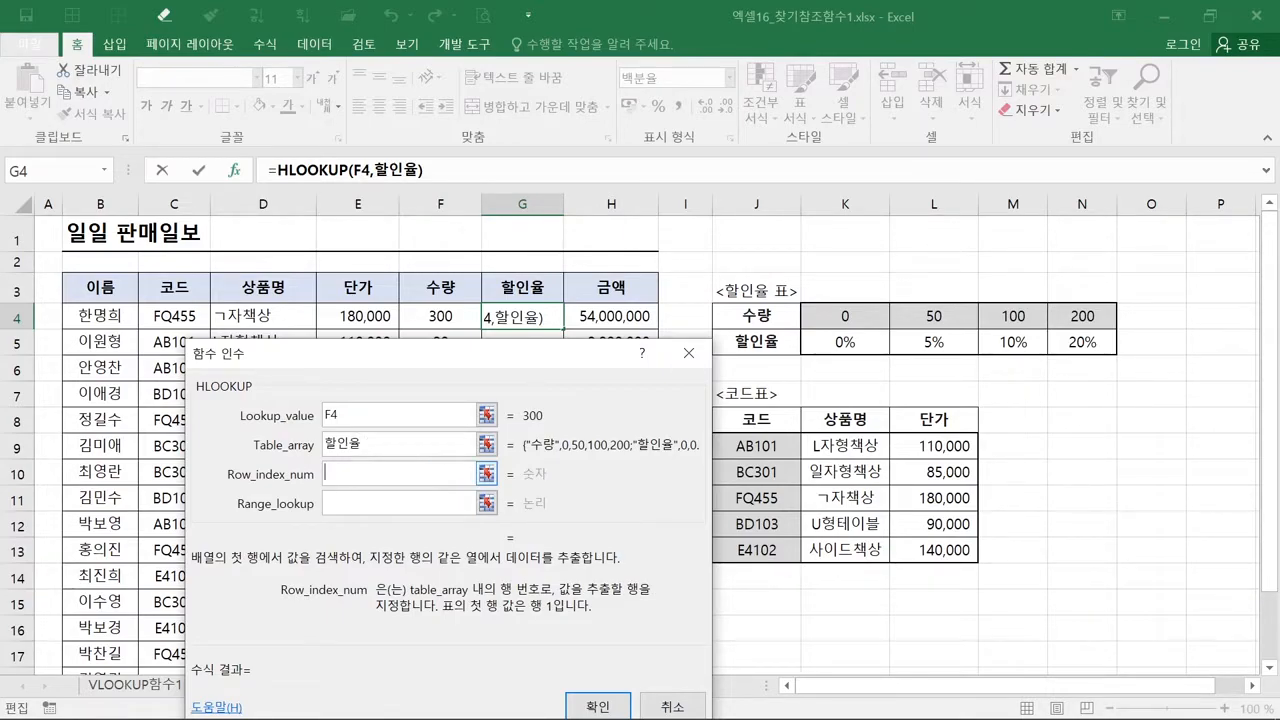
Set the HLOOKUP Row_index_num to 2 so the value comes from the second row of the 할인율 table.
click(405, 473)
drag(399, 299, 486, 332)
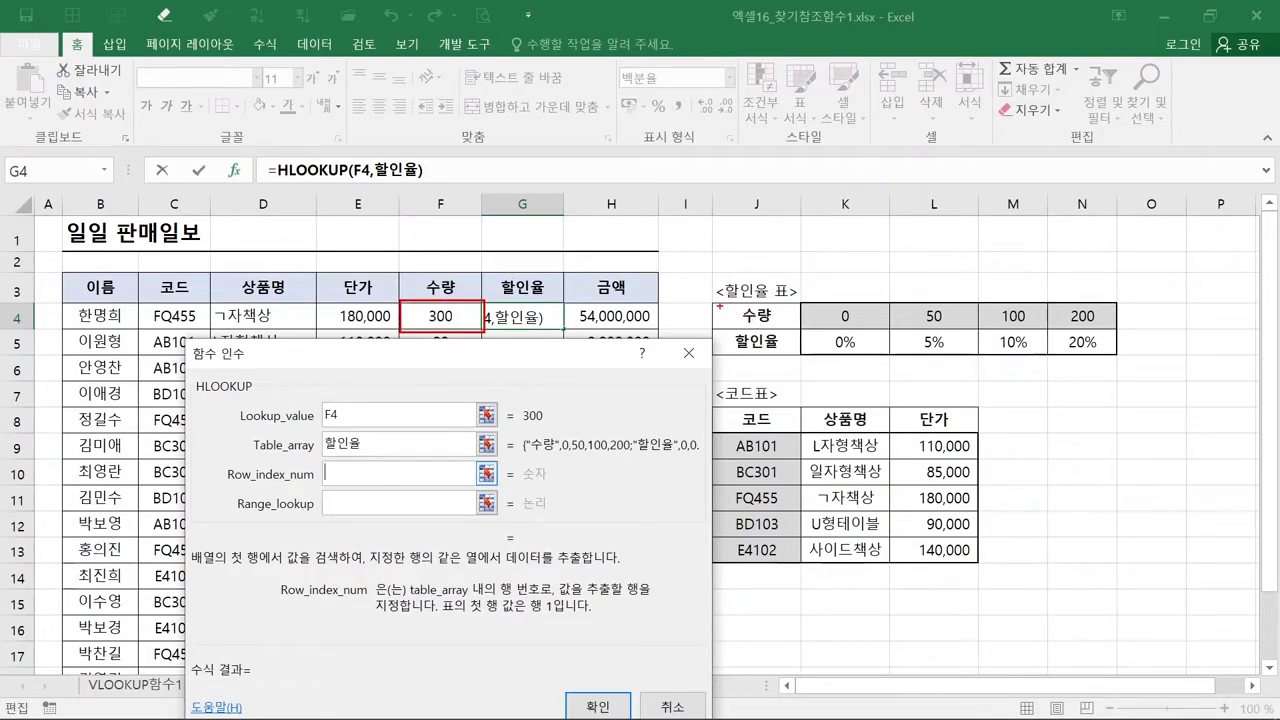
mouse_move(704, 296)
mouse_down()
mouse_move(892, 341)
mouse_move(1136, 368)
mouse_up()
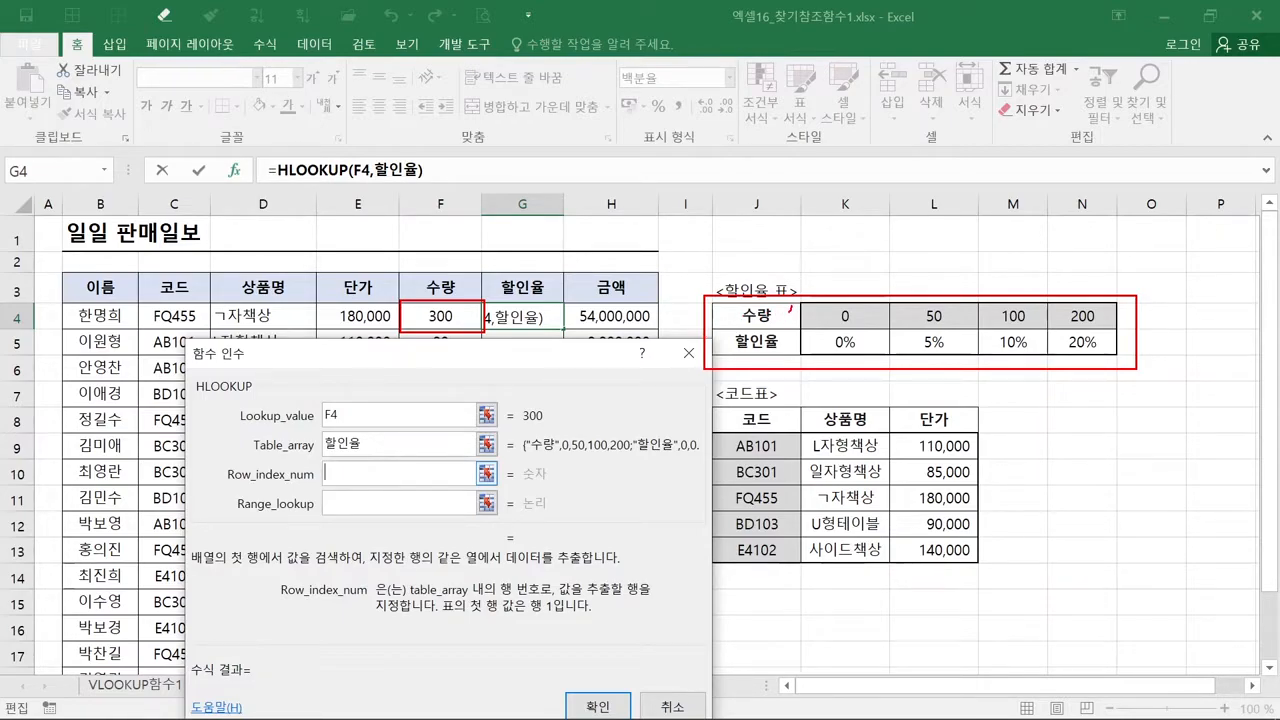
drag(777, 355, 790, 355)
key(Escape)
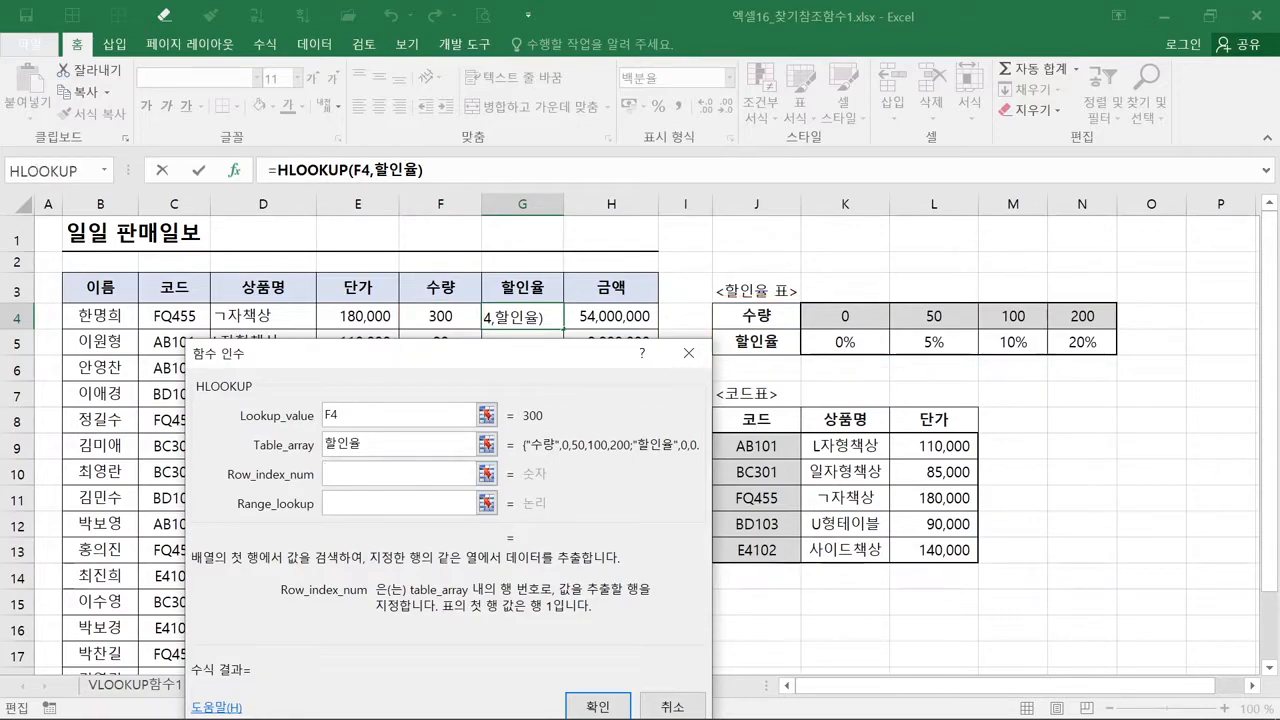
text(2)
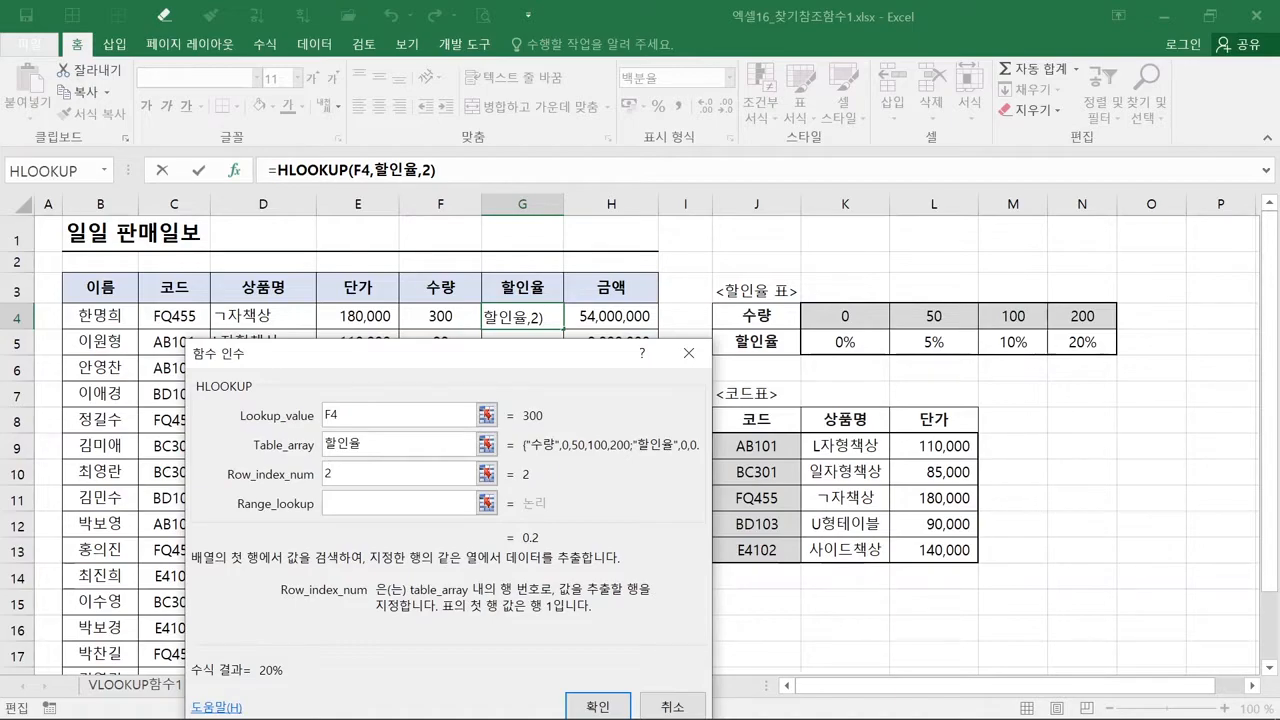
Set the HLOOKUP Range_lookup to 1 for an approximate match on the quantity brackets.
click(403, 499)
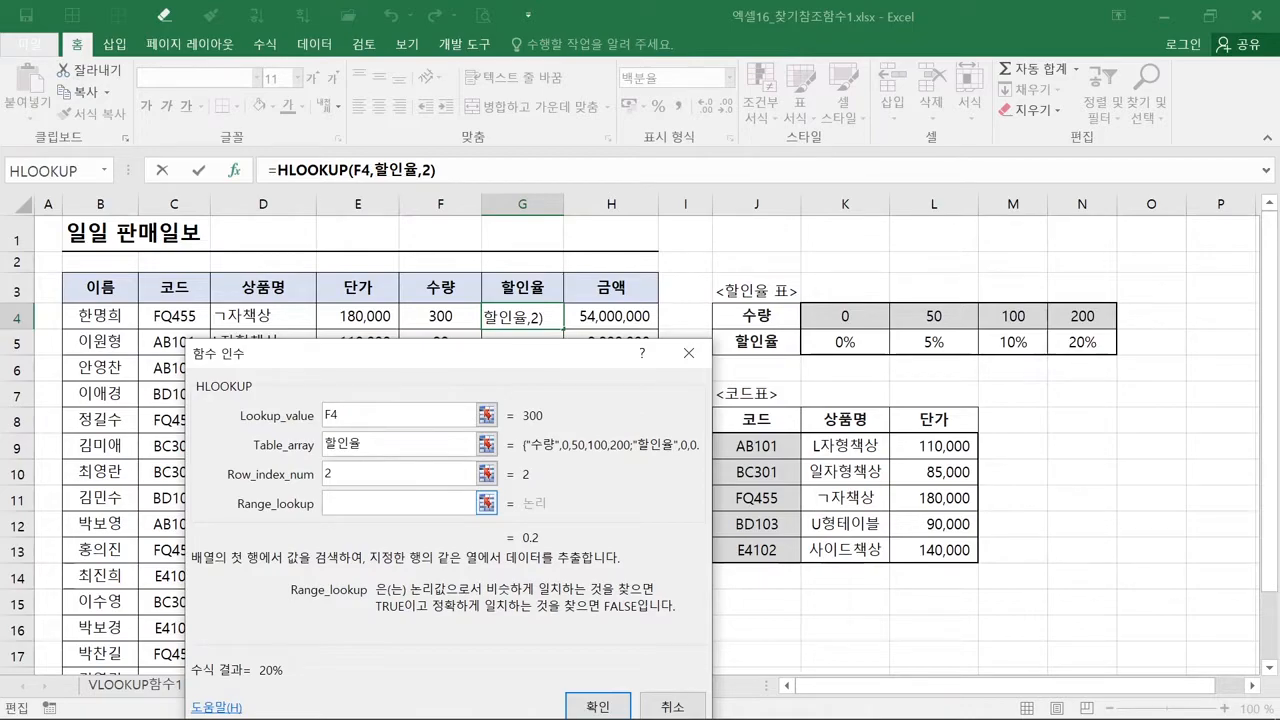
click(403, 497)
drag(805, 315, 1130, 326)
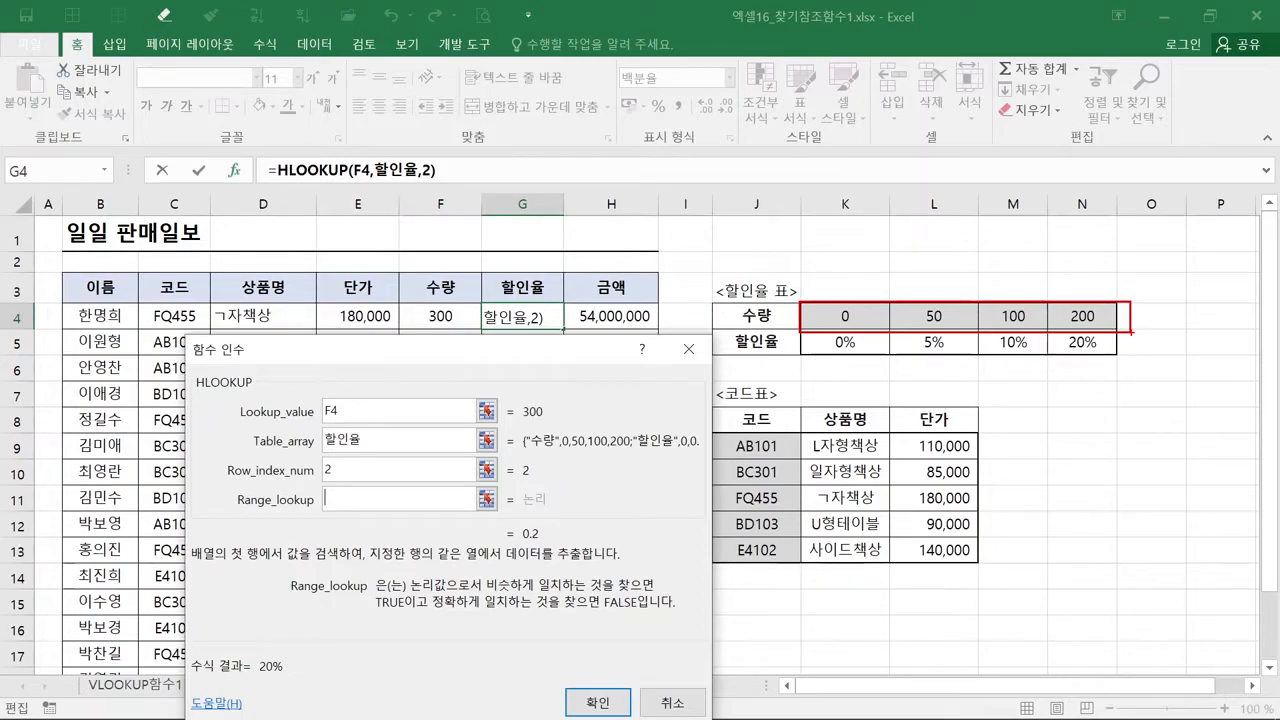
key(Escape)
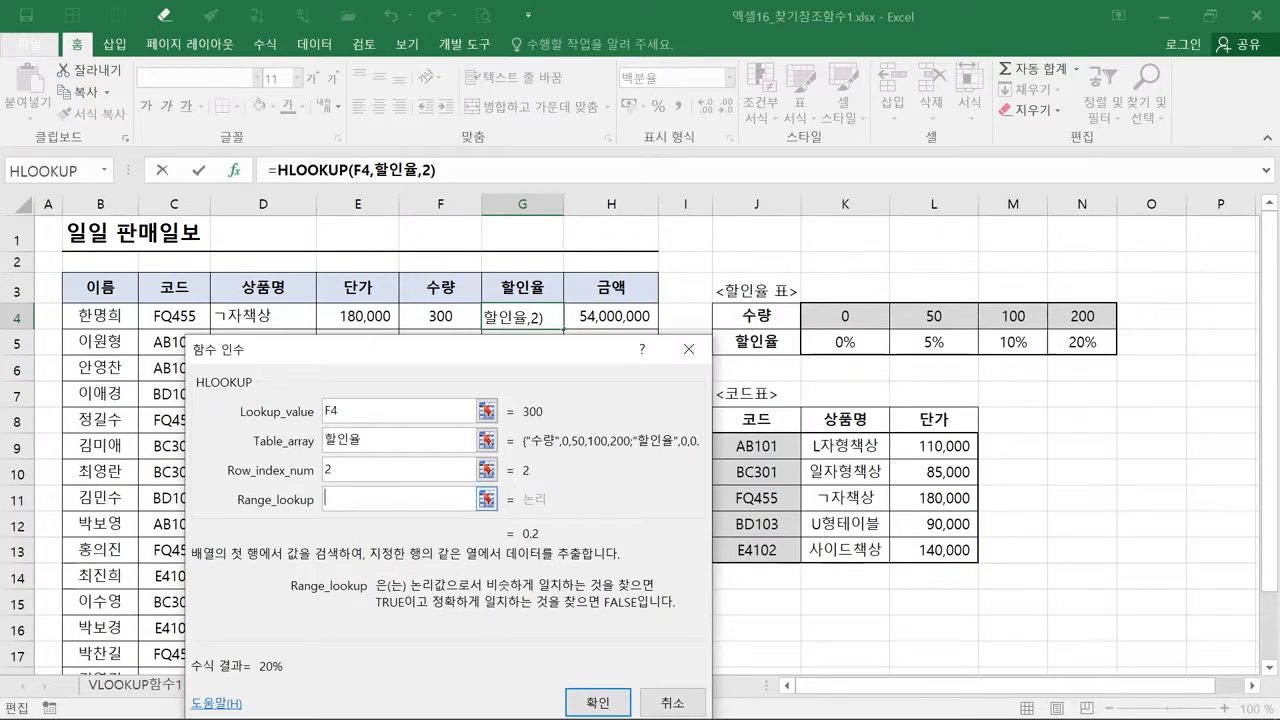
text(1)
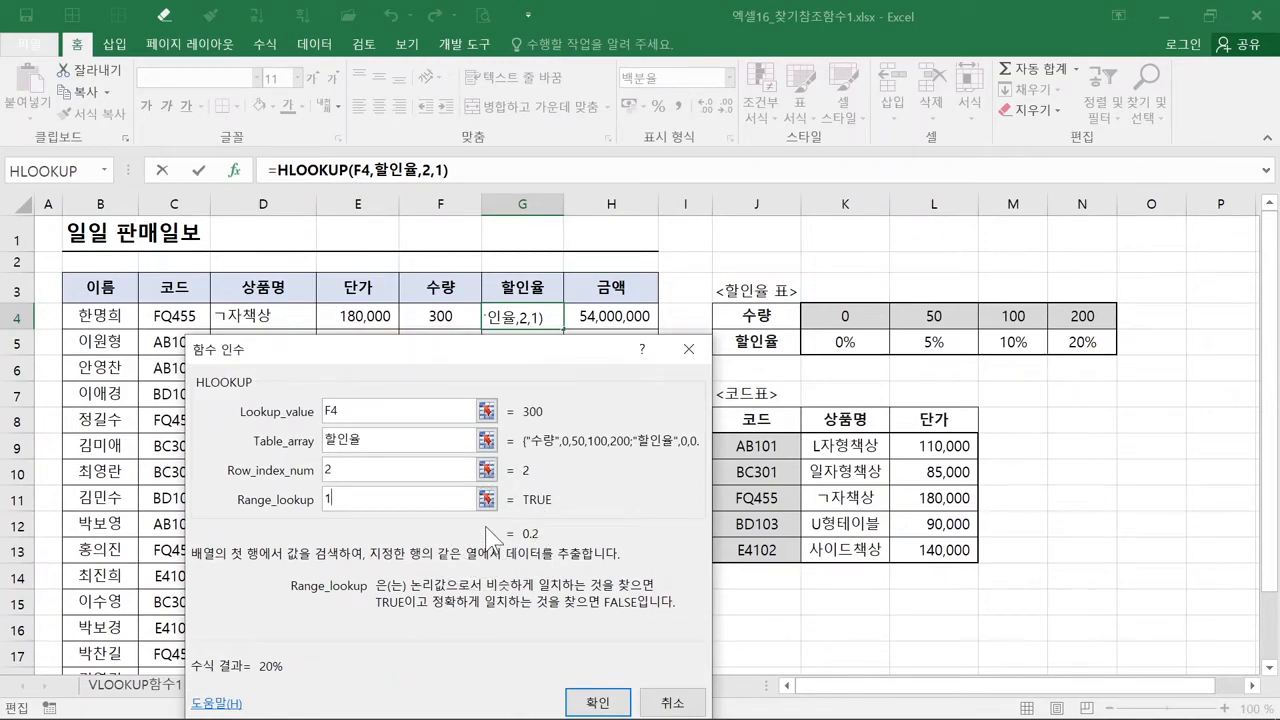
Enter the completed HLOOKUP formula in G4 and fill it down the rest of the 할인율 column.
click(568, 692)
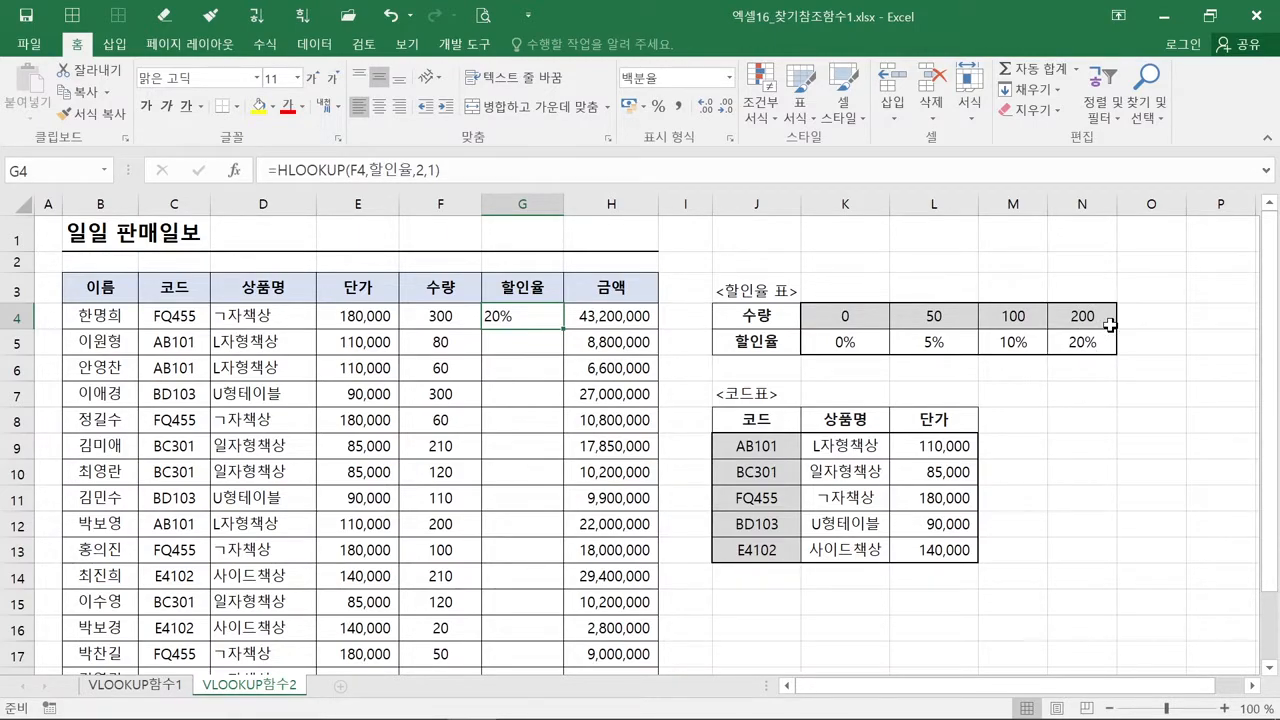
double_click(565, 328)
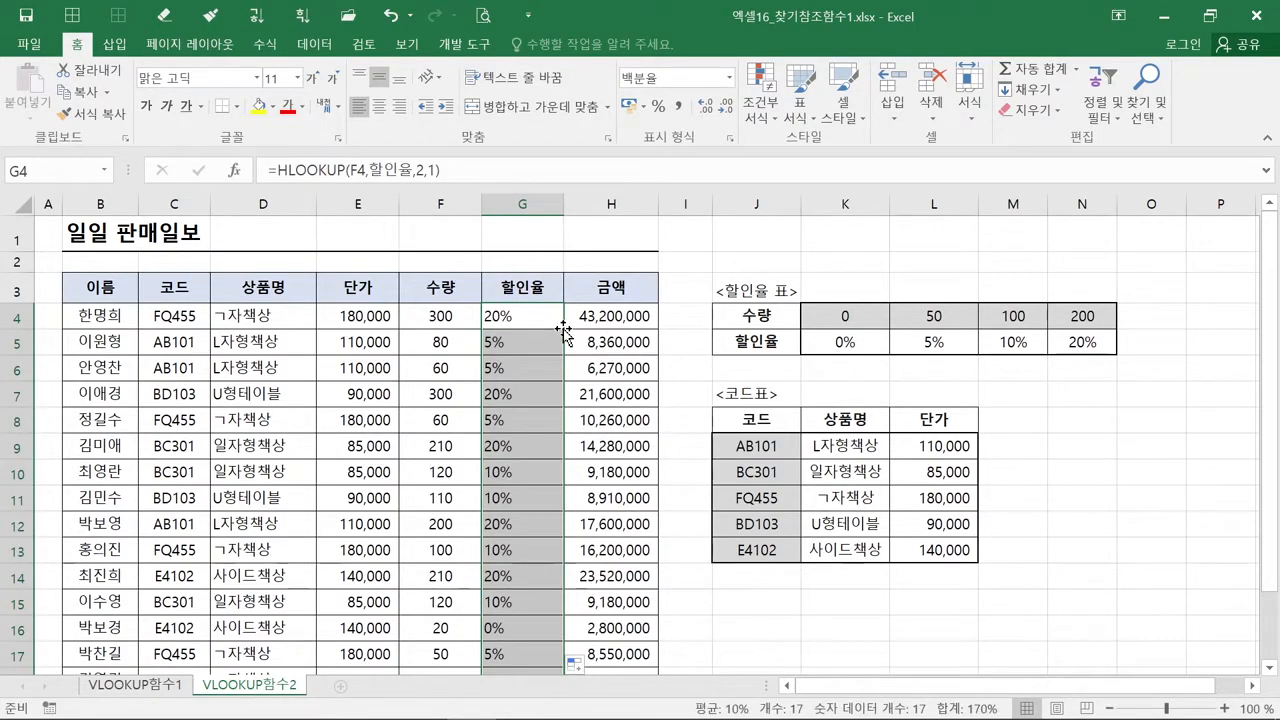
click(553, 338)
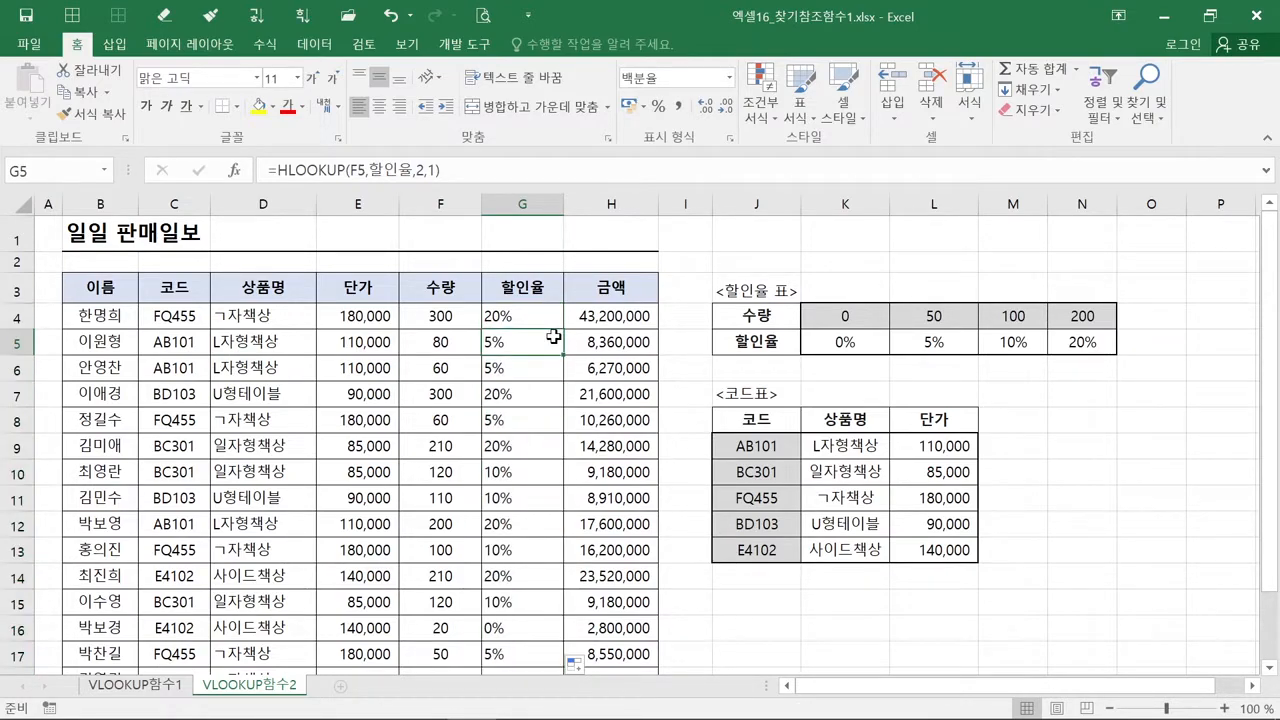